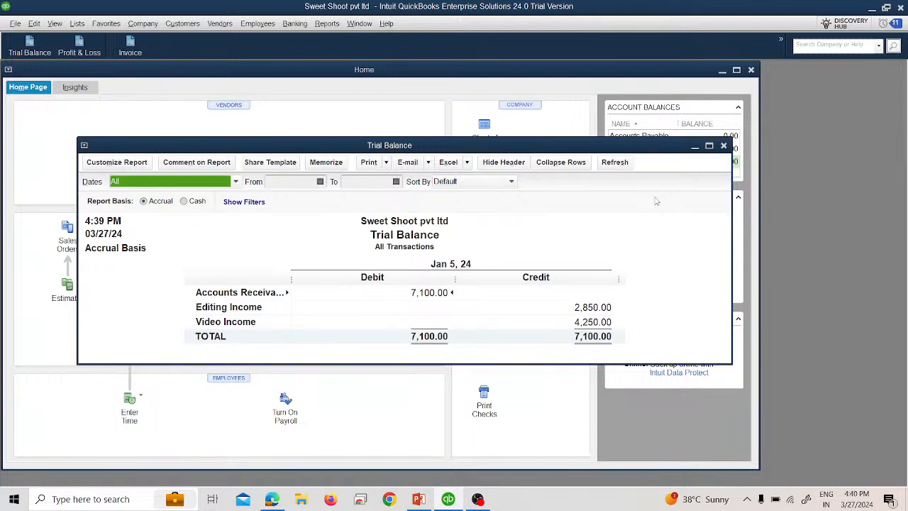
Step: Maximize the Trial Balance report and open Receive Payments, declining to refresh the report
{"action": "left_click", "coordinate": [709, 146]}
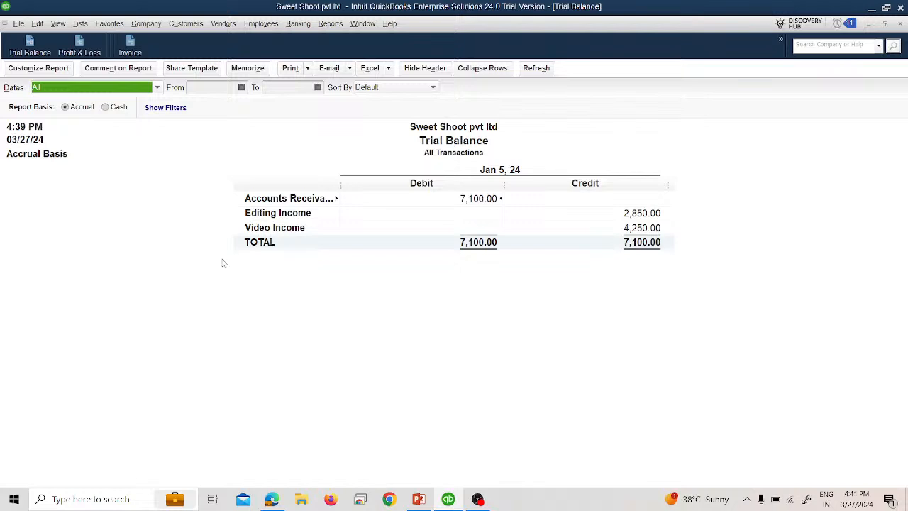
{"action": "left_click", "coordinate": [188, 25]}
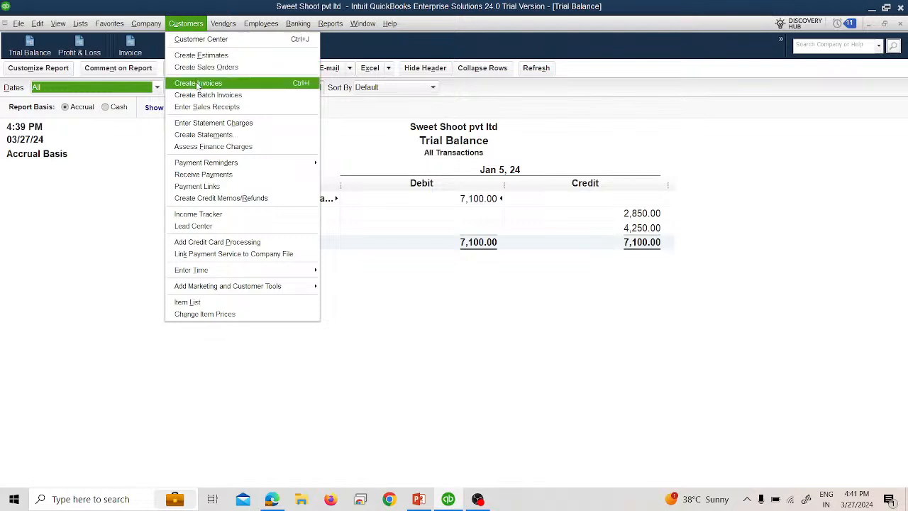
{"action": "left_click", "coordinate": [223, 175]}
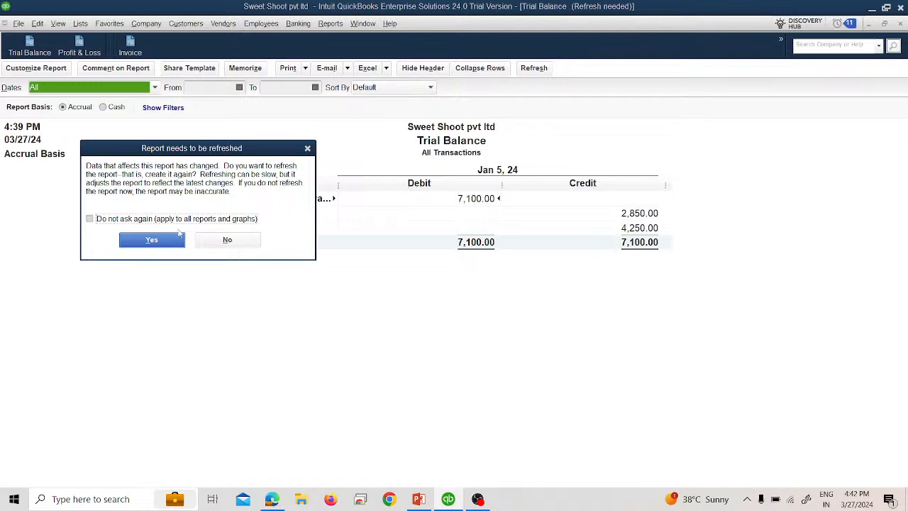
{"action": "left_click", "coordinate": [226, 241]}
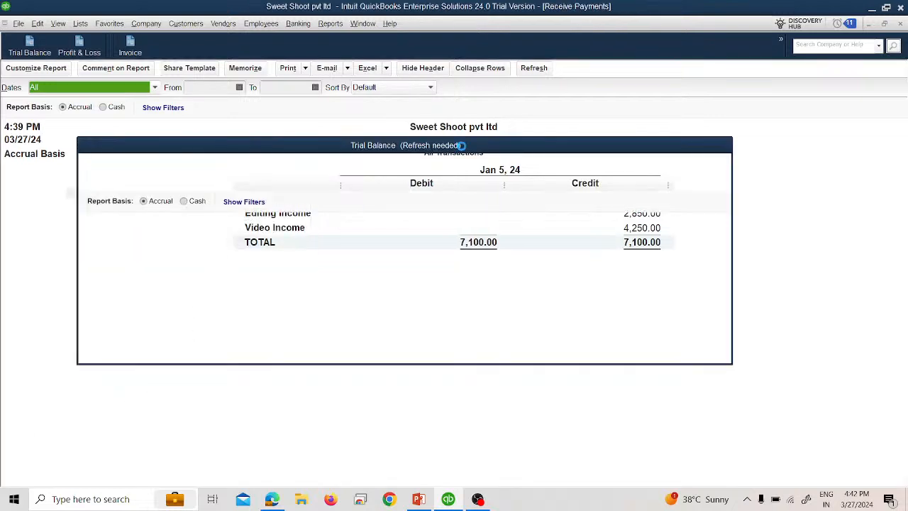
Step: Restore and close the Receive Payments form and the Trial Balance report
{"action": "left_click", "coordinate": [884, 23]}
{"action": "left_click", "coordinate": [751, 70]}
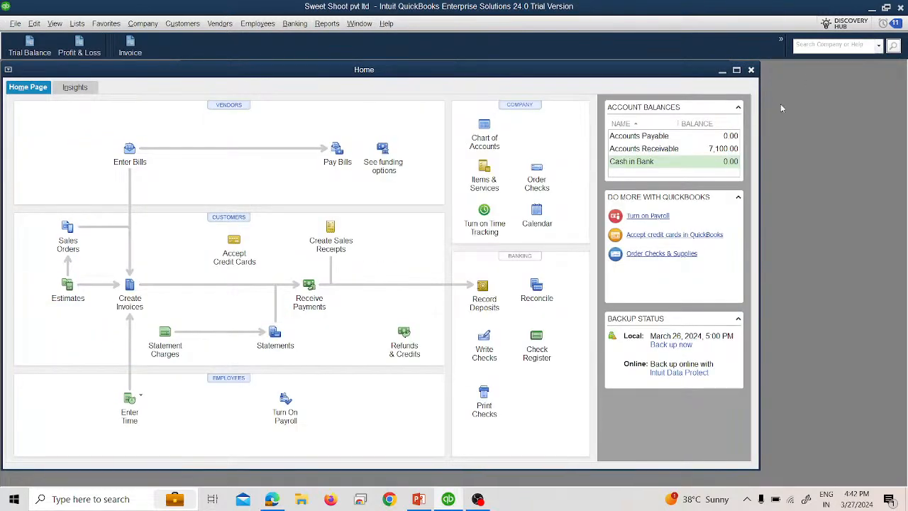
{"action": "left_click", "coordinate": [38, 43]}
{"action": "left_click", "coordinate": [723, 146]}
Step: Open the Receive Payments form in a window over the Home page
{"action": "left_click", "coordinate": [186, 25]}
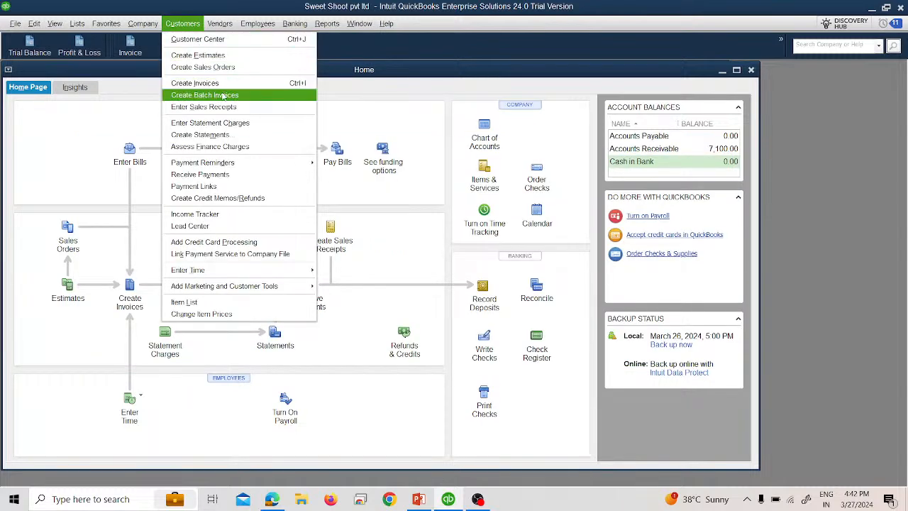
{"action": "left_click", "coordinate": [216, 175]}
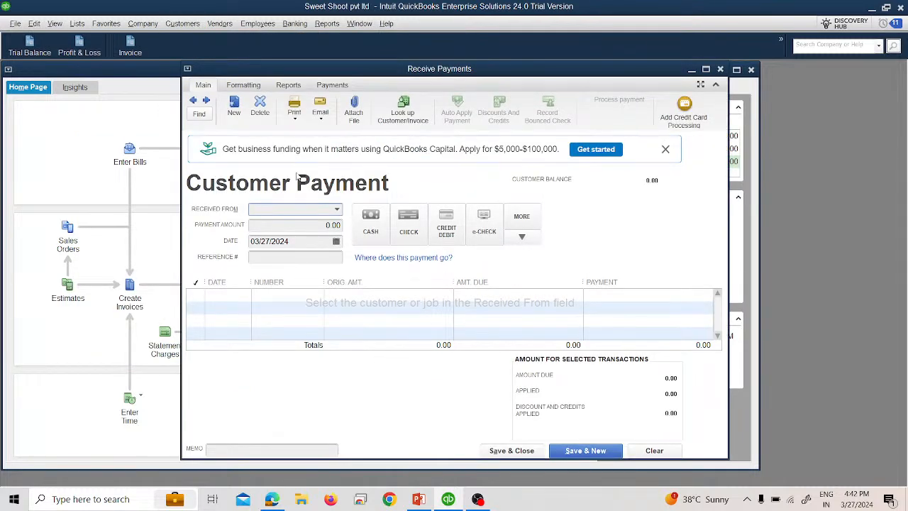
{"action": "mouse_move", "coordinate": [352, 72]}
{"action": "left_mouse_down"}
{"action": "mouse_move", "coordinate": [349, 62]}
{"action": "mouse_move", "coordinate": [356, 79]}
{"action": "left_mouse_up"}
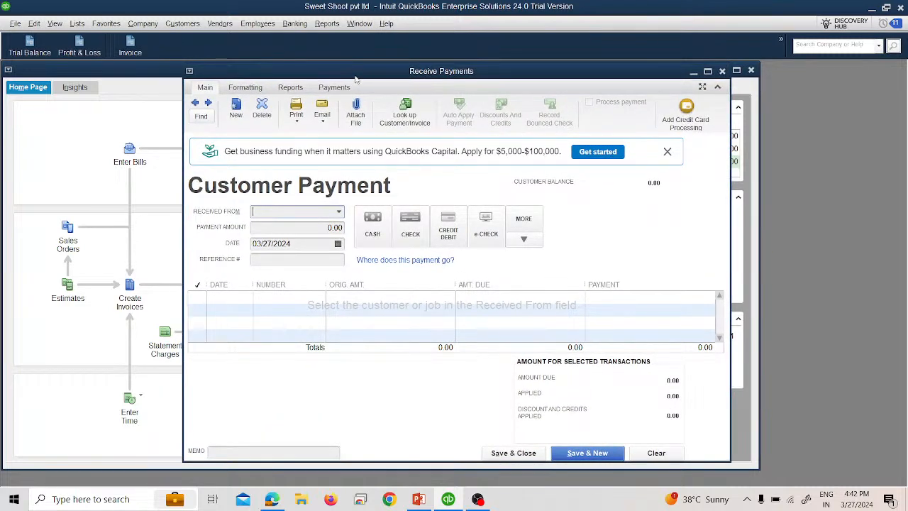
{"action": "left_click", "coordinate": [54, 24]}
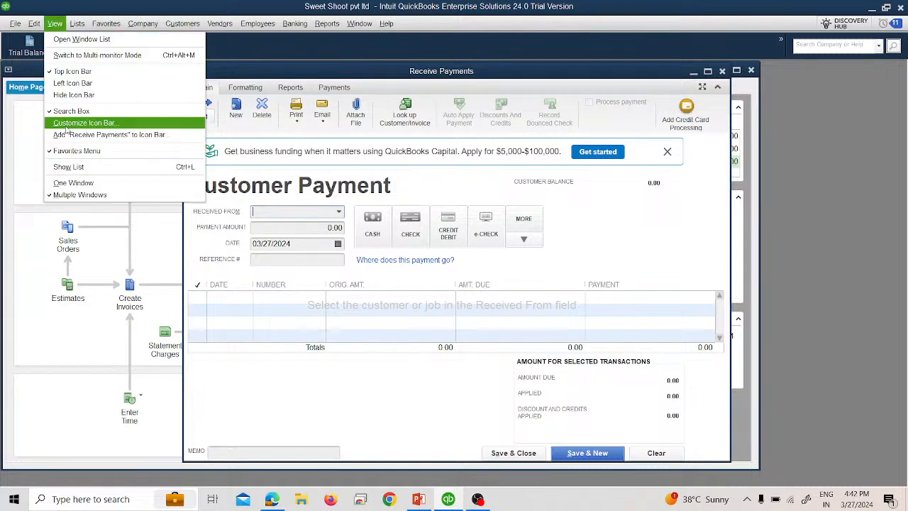
{"action": "left_click", "coordinate": [520, 278]}
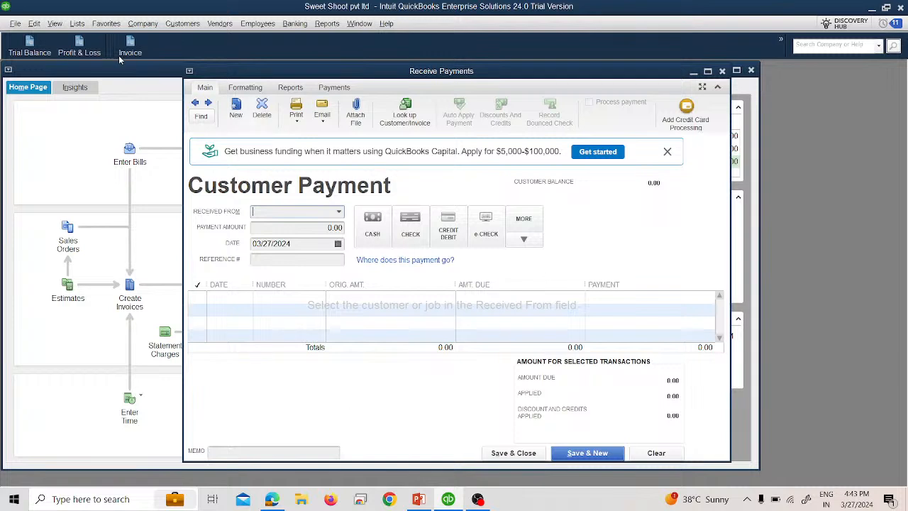
Step: Drill into the Trial Balance's Accounts Receivable amount to review its invoice transactions, then close both reports
{"action": "left_click", "coordinate": [41, 53]}
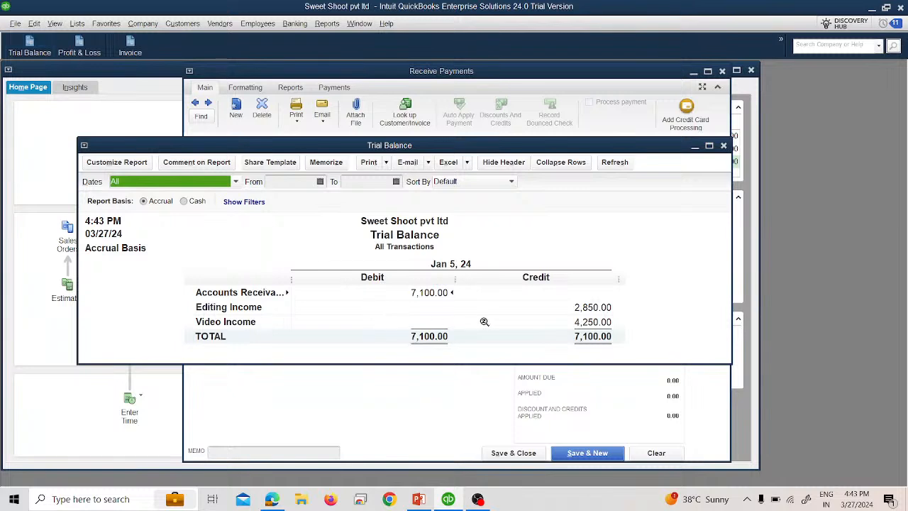
{"action": "double_click", "coordinate": [410, 286]}
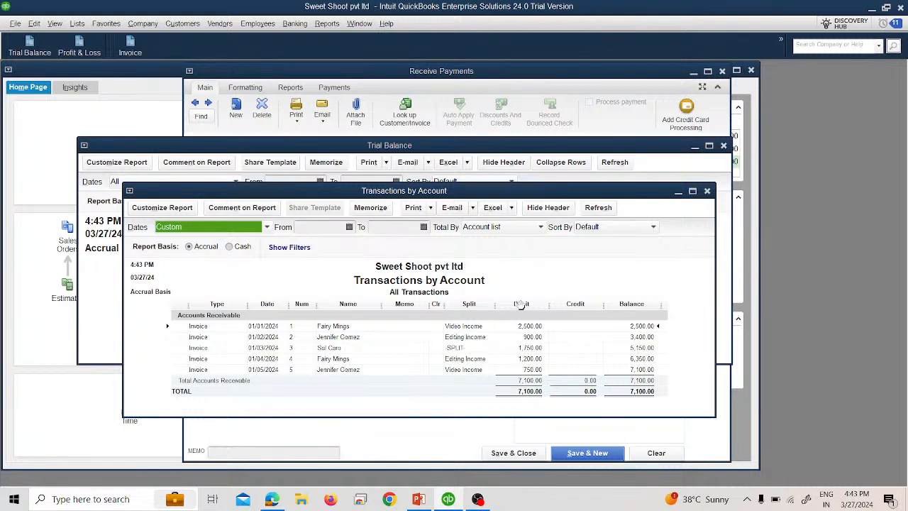
{"action": "left_click", "coordinate": [707, 190]}
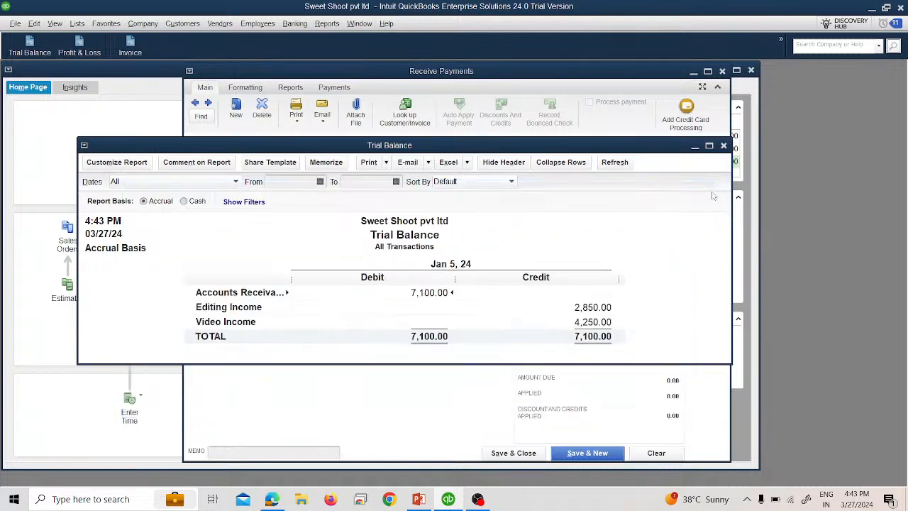
{"action": "left_click", "coordinate": [723, 146]}
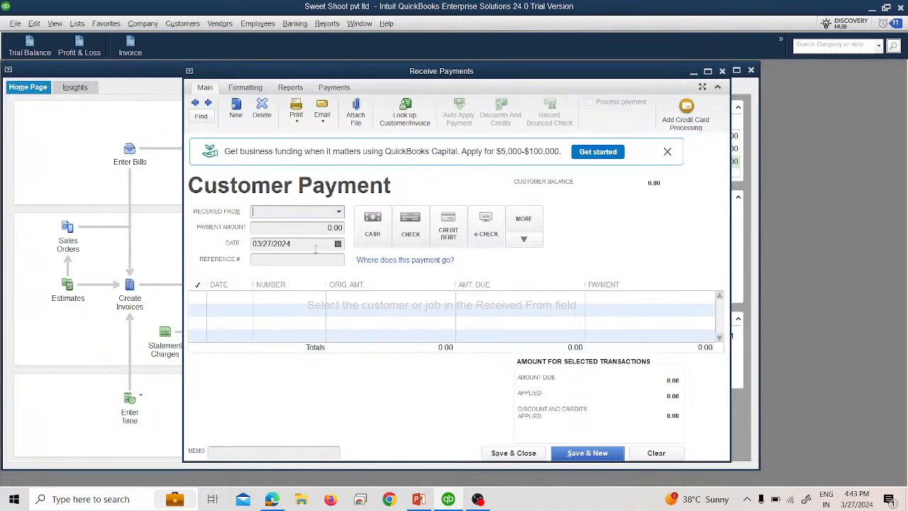
Step: Browse the payment form's ribbon tabs and choose Fairy Mings as the customer received from
{"action": "left_click", "coordinate": [339, 211]}
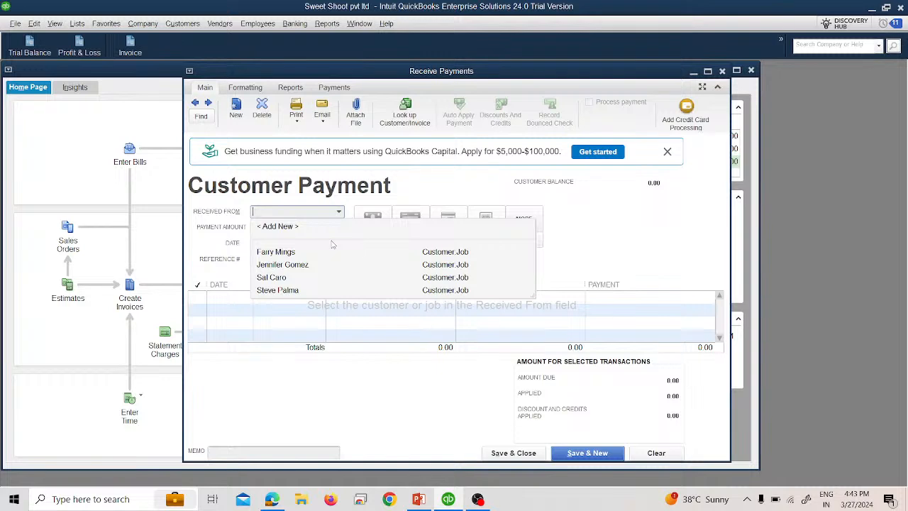
{"action": "left_click", "coordinate": [247, 90]}
{"action": "left_click", "coordinate": [284, 90]}
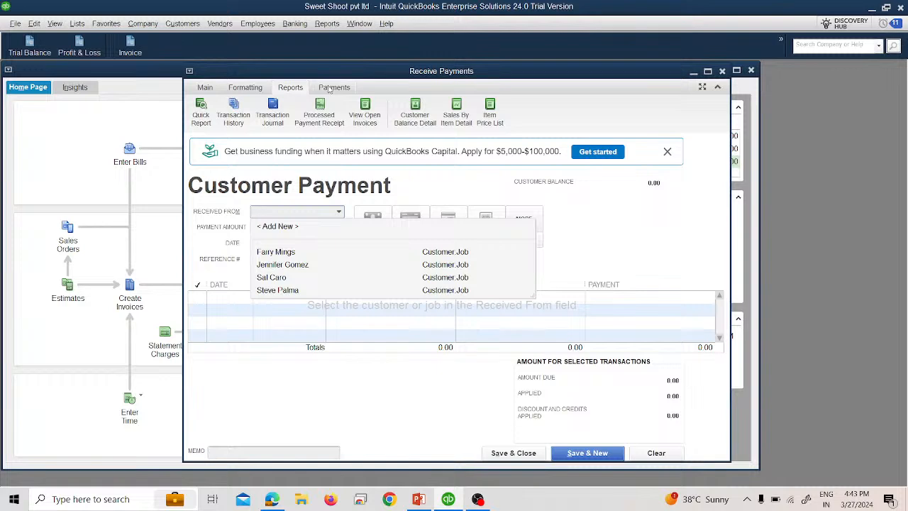
{"action": "left_click", "coordinate": [331, 88]}
{"action": "left_click", "coordinate": [210, 89]}
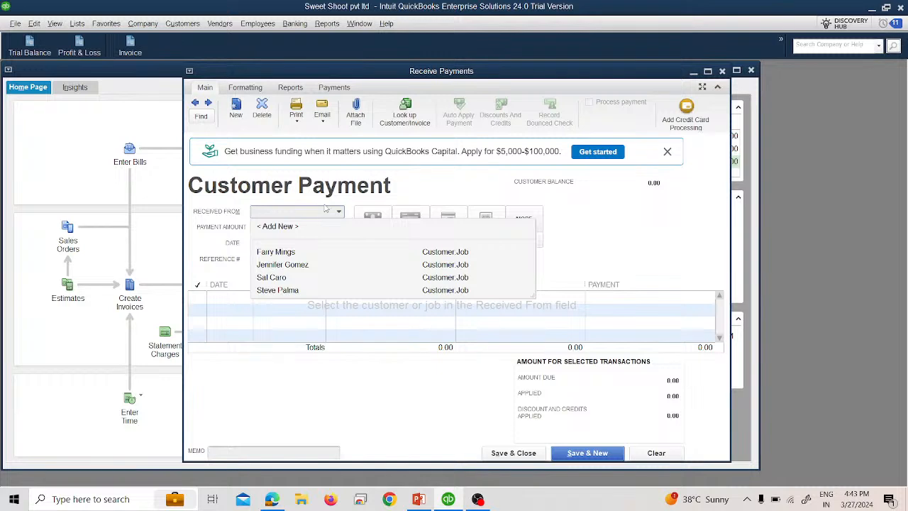
{"action": "left_click", "coordinate": [325, 249]}
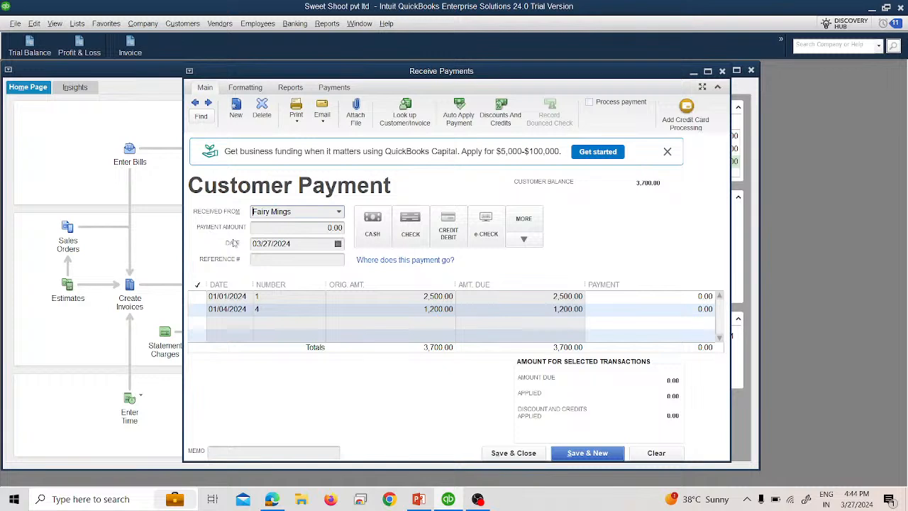
Step: In company Payments preferences, turn off Use Undeposited Funds as a default deposit to account and accept the change
{"action": "left_click", "coordinate": [34, 24]}
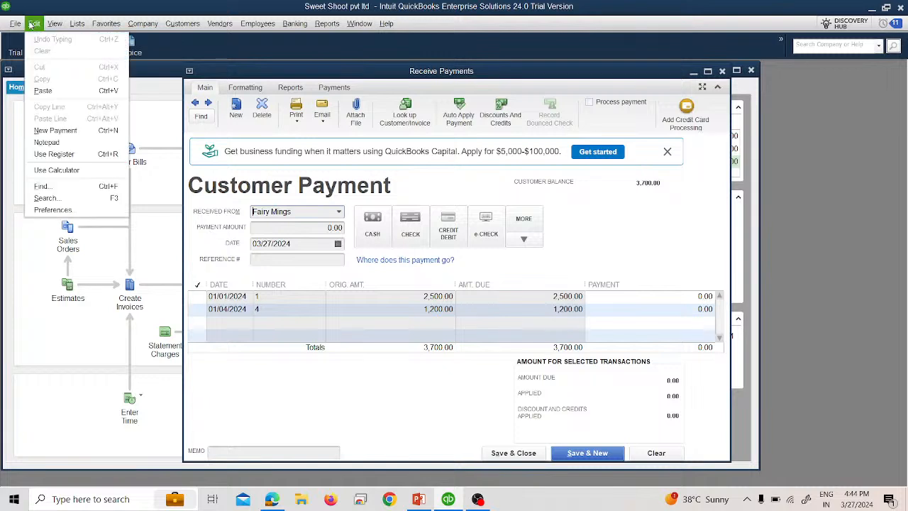
{"action": "left_click", "coordinate": [54, 210]}
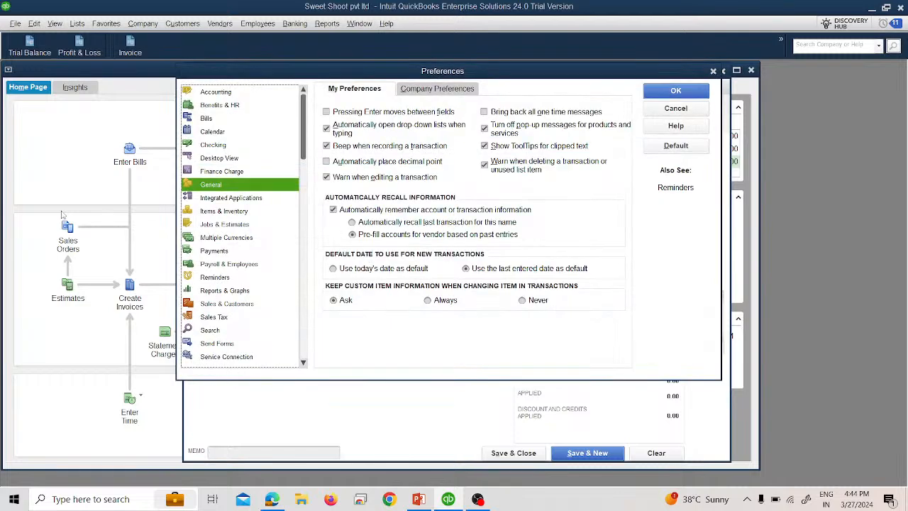
{"action": "left_click", "coordinate": [206, 93]}
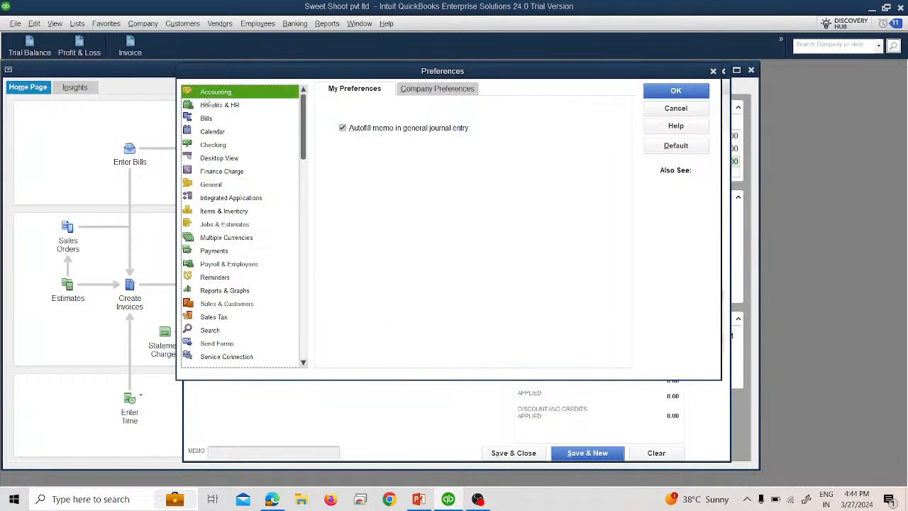
{"action": "left_click", "coordinate": [471, 91]}
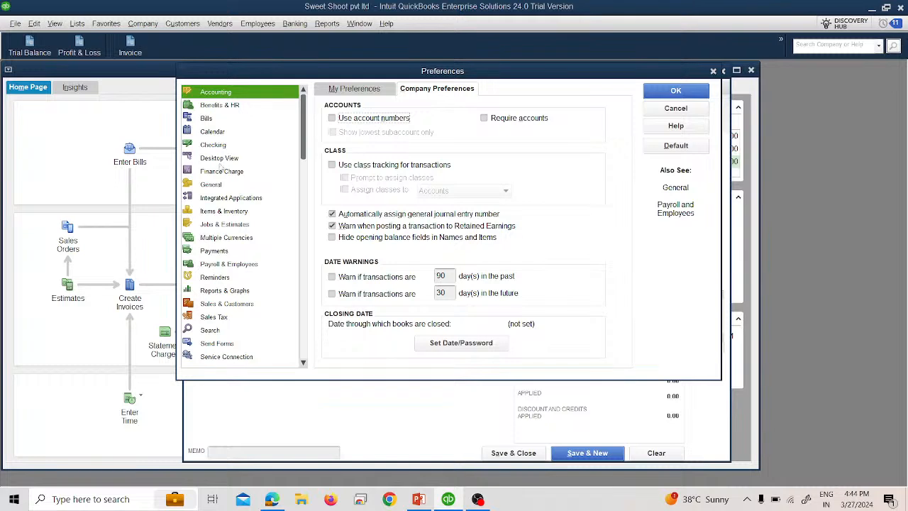
{"action": "left_click", "coordinate": [236, 253]}
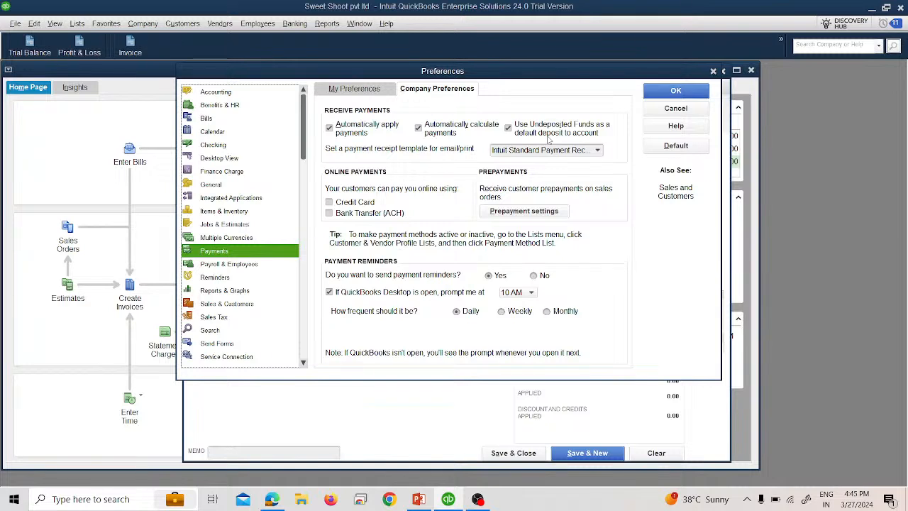
{"action": "left_click", "coordinate": [508, 130]}
{"action": "left_click", "coordinate": [662, 94]}
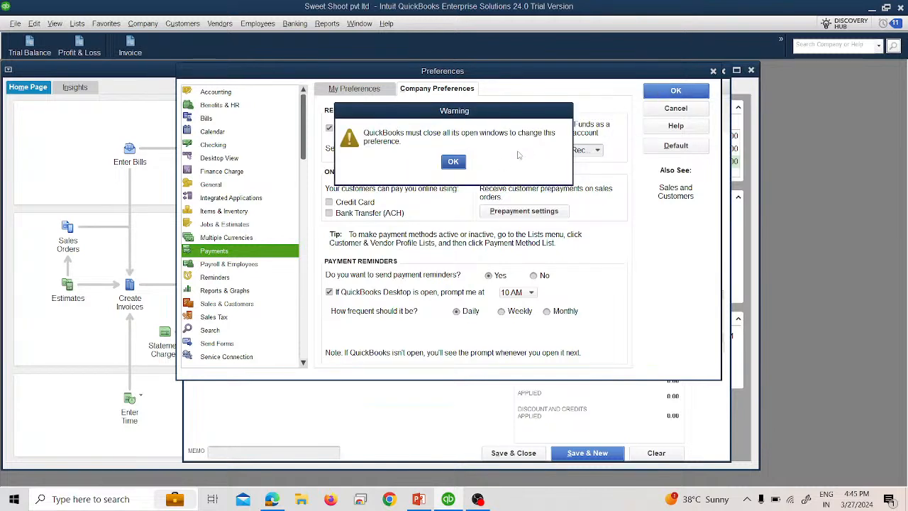
{"action": "left_click", "coordinate": [458, 163]}
{"action": "left_click", "coordinate": [407, 162]}
{"action": "left_click", "coordinate": [453, 163]}
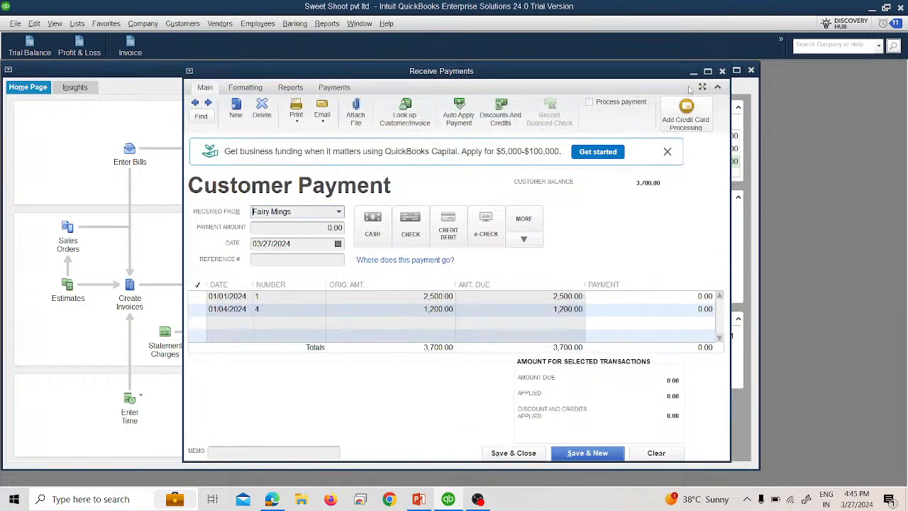
Step: Close the Receive Payments form without recording the transaction
{"action": "left_click", "coordinate": [724, 72]}
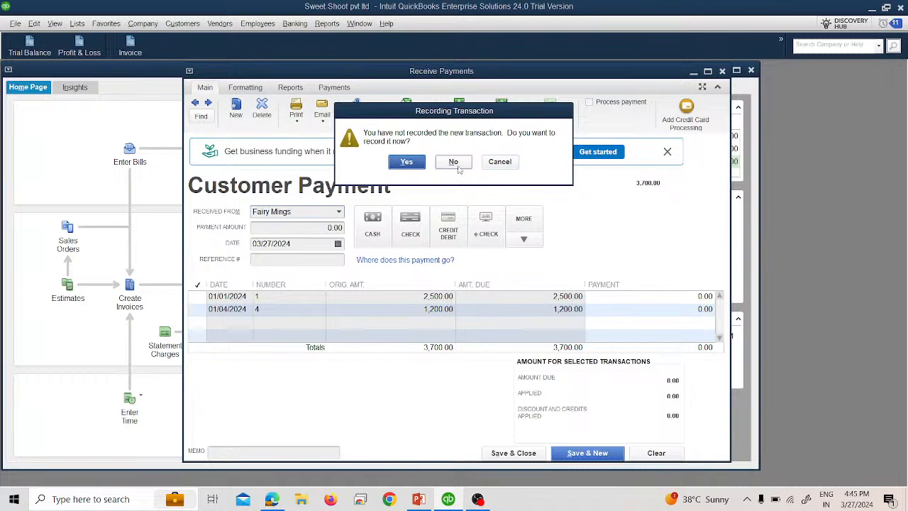
{"action": "left_click", "coordinate": [454, 162]}
Step: Reopen Preferences and review the Payments company preferences before closing them
{"action": "left_click", "coordinate": [33, 24]}
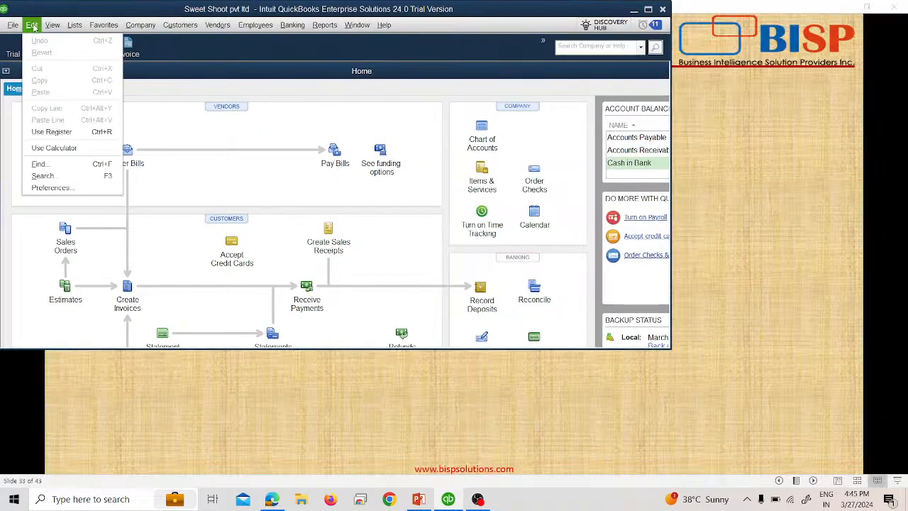
{"action": "double_click", "coordinate": [306, 6]}
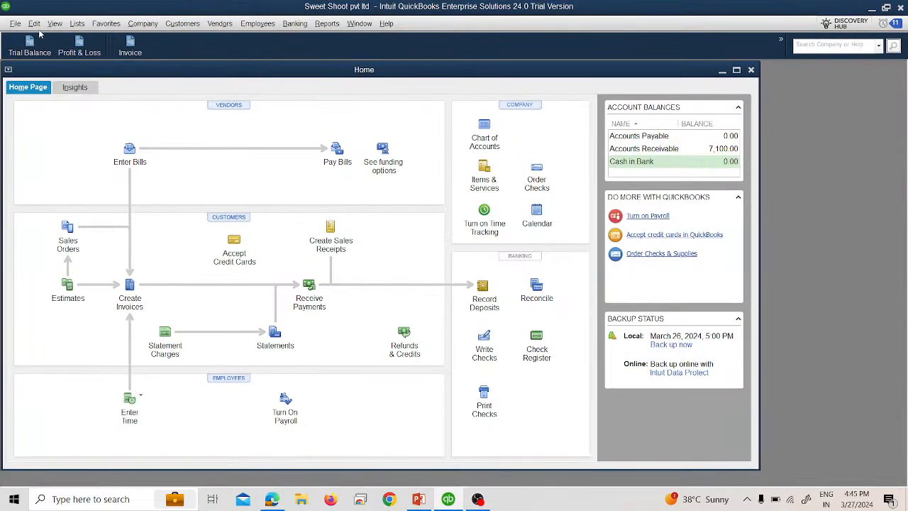
{"action": "left_click", "coordinate": [34, 24]}
{"action": "left_click", "coordinate": [43, 186]}
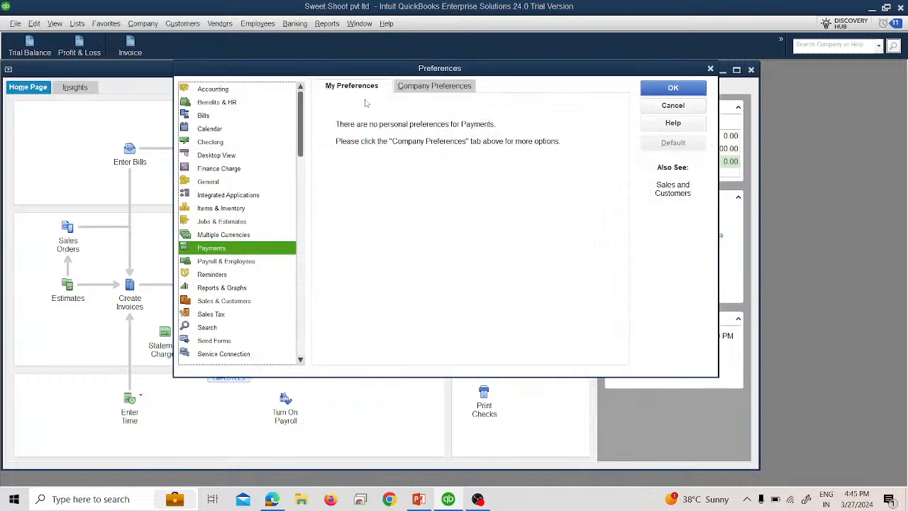
{"action": "left_click", "coordinate": [397, 88]}
{"action": "left_click", "coordinate": [667, 90]}
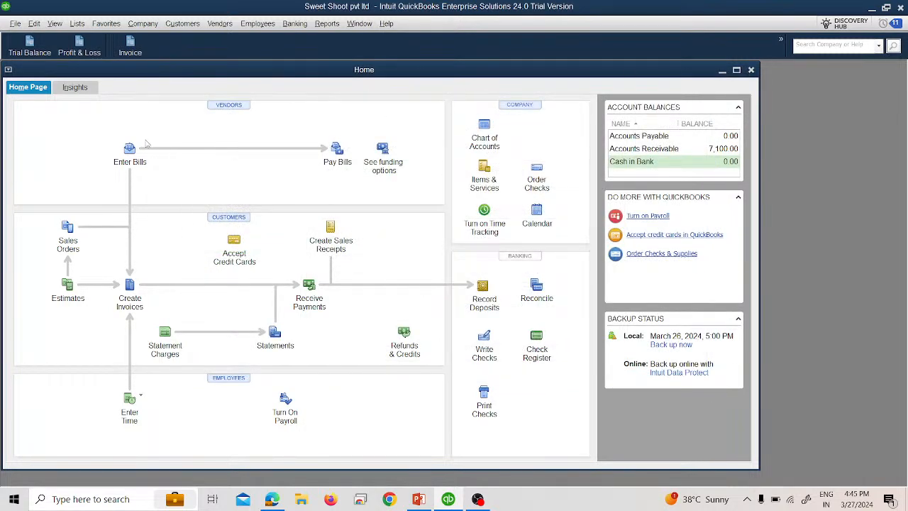
Step: Open a new customer payment and set its deposit account to Cash in Bank
{"action": "left_click", "coordinate": [180, 28]}
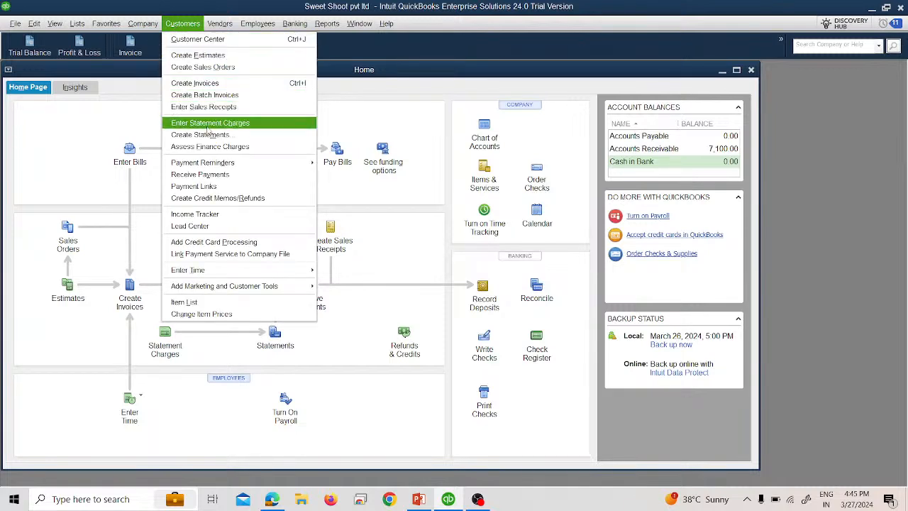
{"action": "left_click", "coordinate": [212, 177]}
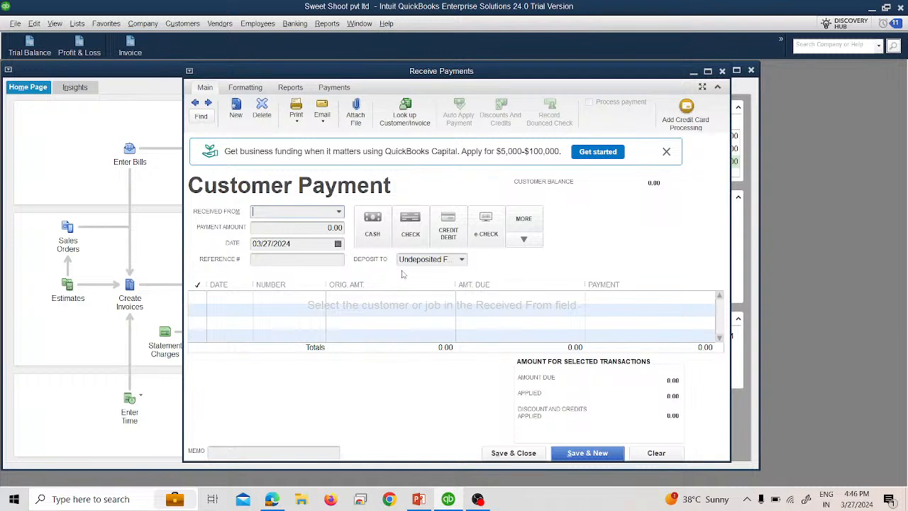
{"action": "left_click", "coordinate": [461, 260]}
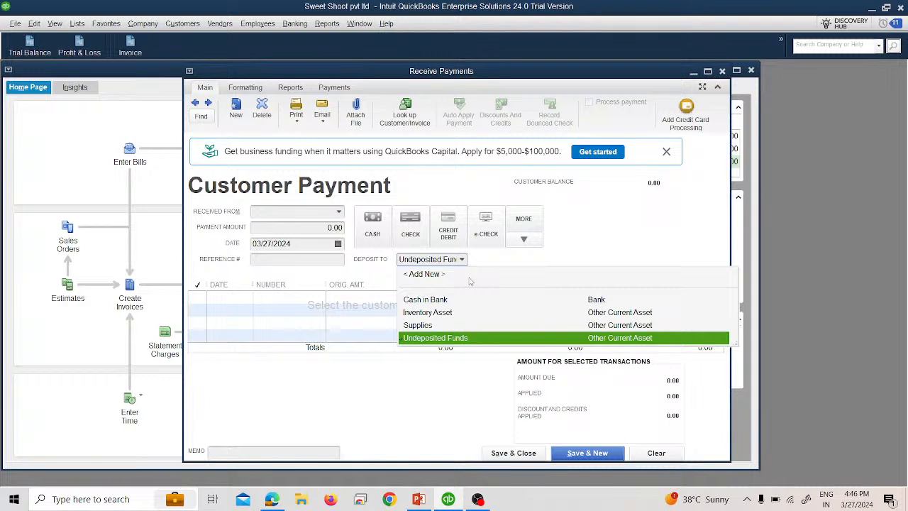
{"action": "left_click", "coordinate": [460, 298]}
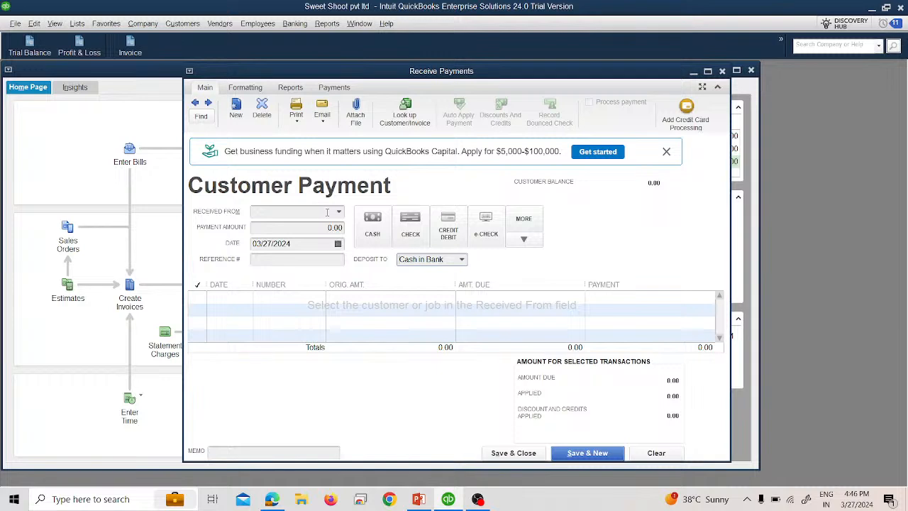
{"action": "left_click", "coordinate": [333, 212]}
{"action": "left_click", "coordinate": [339, 211]}
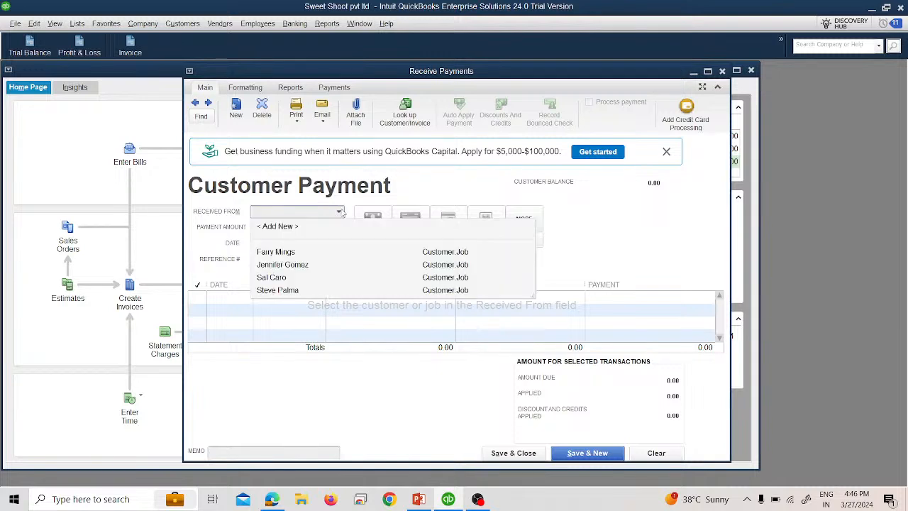
{"action": "left_click", "coordinate": [334, 253]}
{"action": "left_click", "coordinate": [317, 229]}
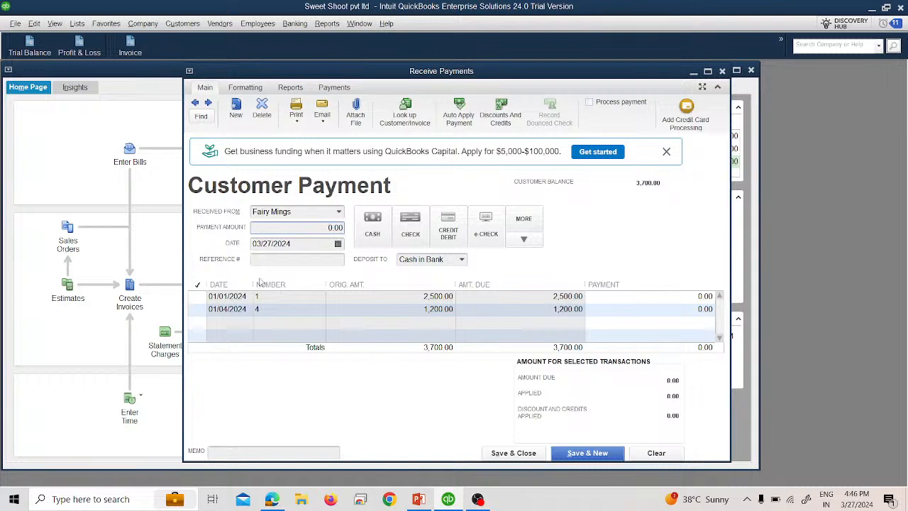
{"action": "type", "text": "250"}
Step: Date the payment 01/08/2024 and save and close it
{"action": "left_click", "coordinate": [338, 244]}
{"action": "left_click", "coordinate": [263, 262]}
{"action": "left_click", "coordinate": [263, 263]}
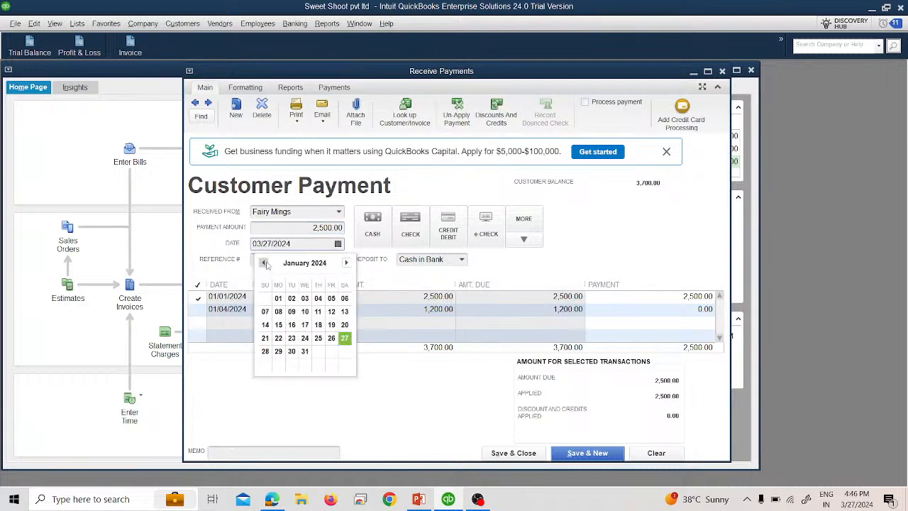
{"action": "left_click", "coordinate": [278, 312]}
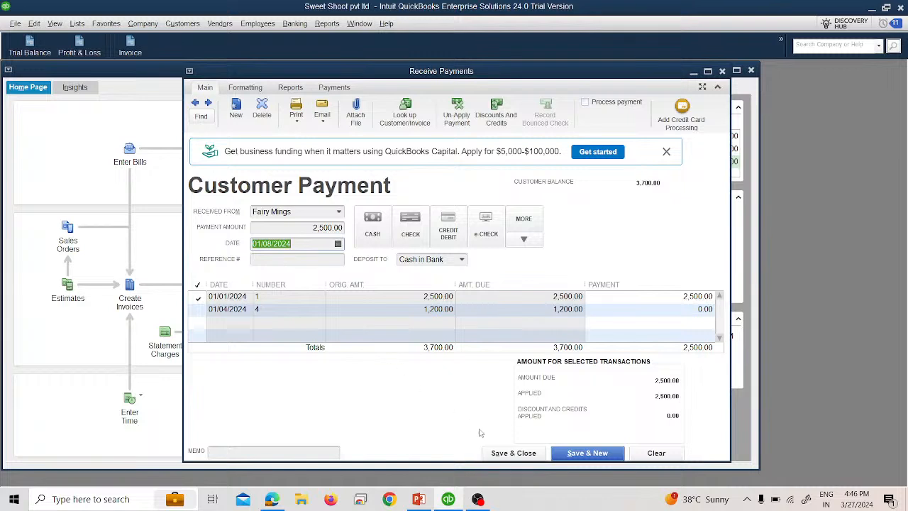
{"action": "left_click", "coordinate": [516, 453]}
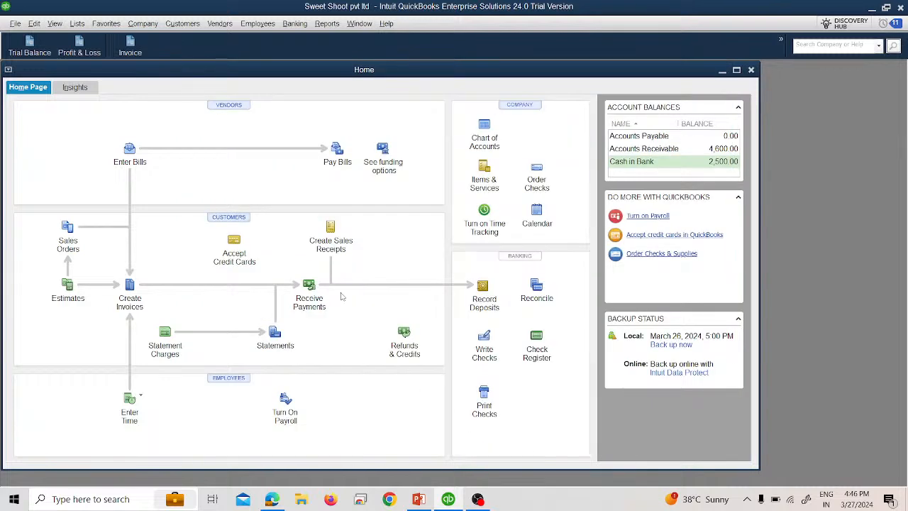
Step: Open the Trial Balance report to review the Cash in Bank balance, then close it
{"action": "left_click", "coordinate": [32, 58]}
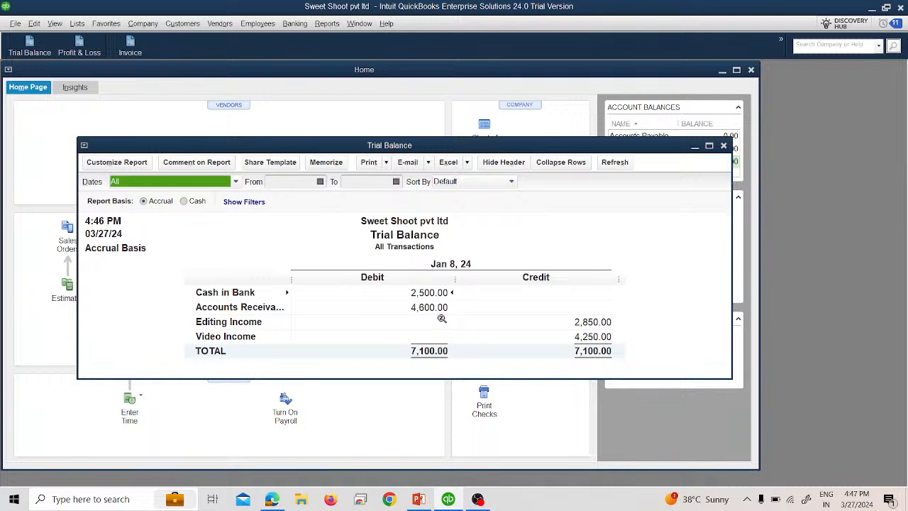
{"action": "left_click", "coordinate": [724, 146]}
{"action": "left_click", "coordinate": [182, 23]}
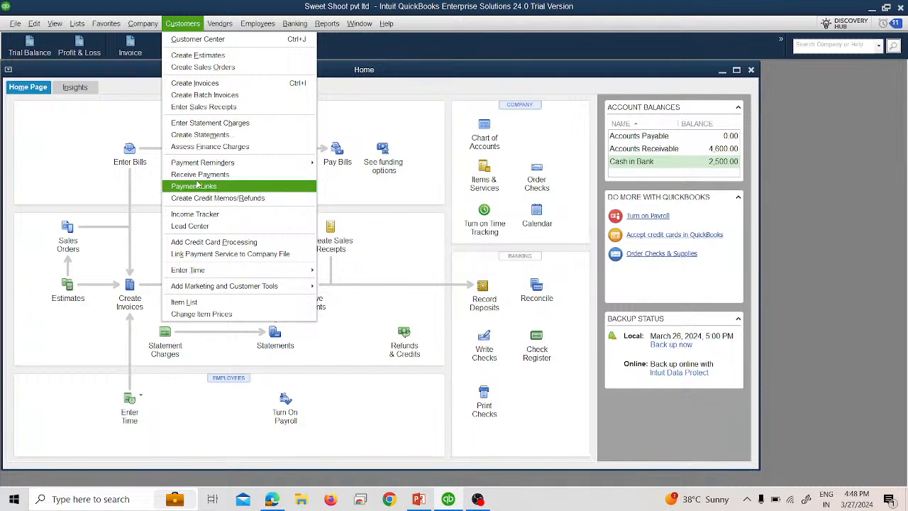
{"action": "left_click", "coordinate": [201, 175]}
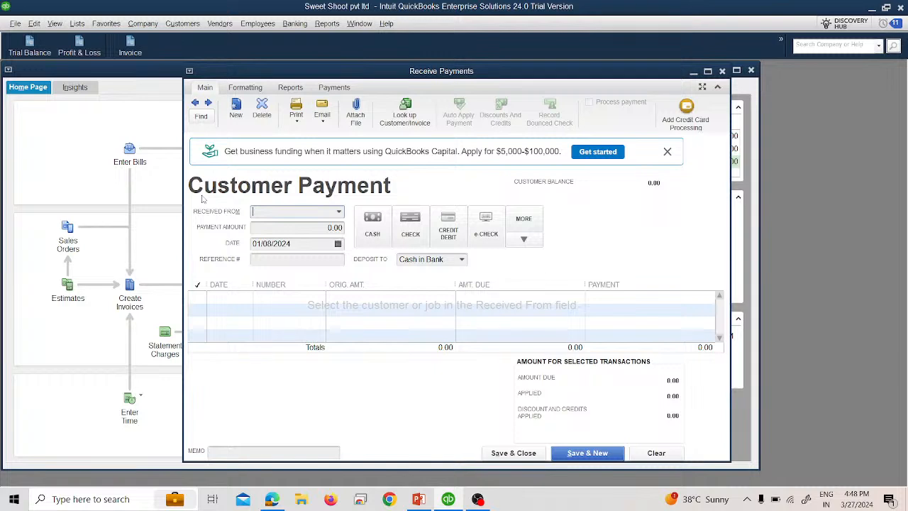
{"action": "left_click", "coordinate": [339, 211]}
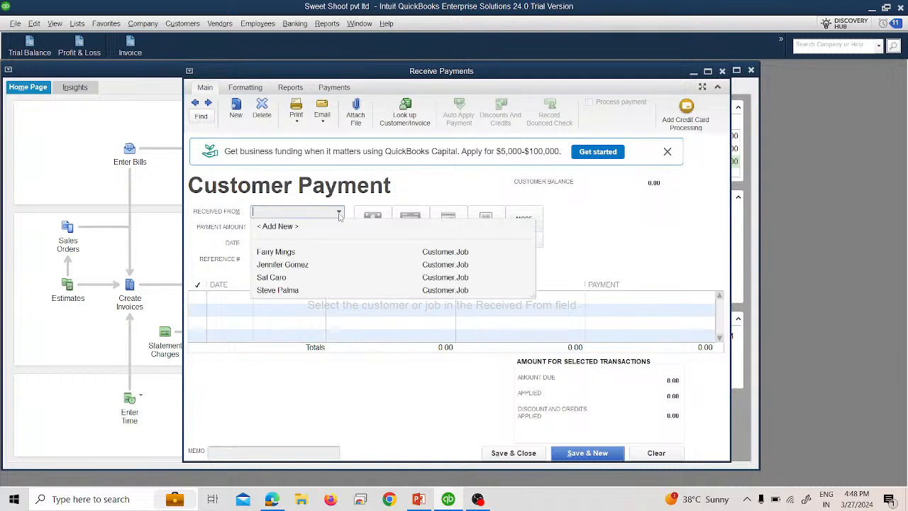
{"action": "left_click", "coordinate": [294, 280]}
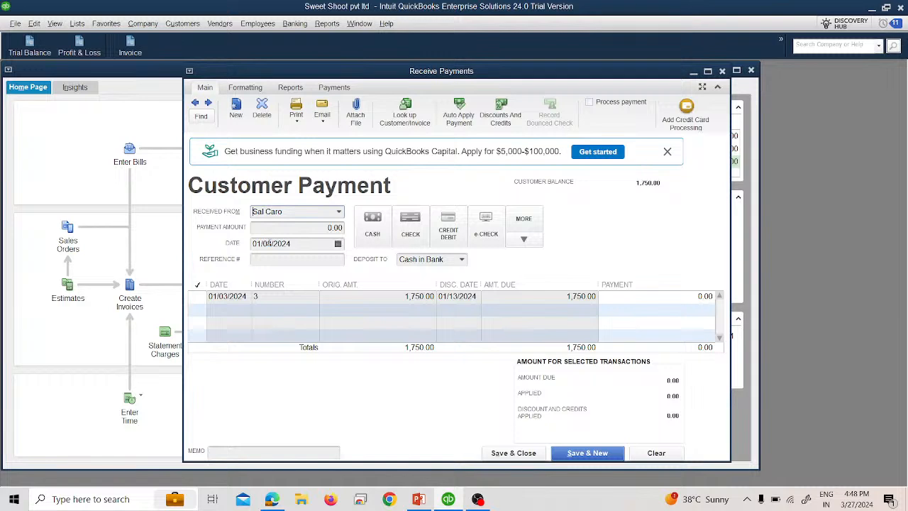
{"action": "left_click", "coordinate": [310, 229]}
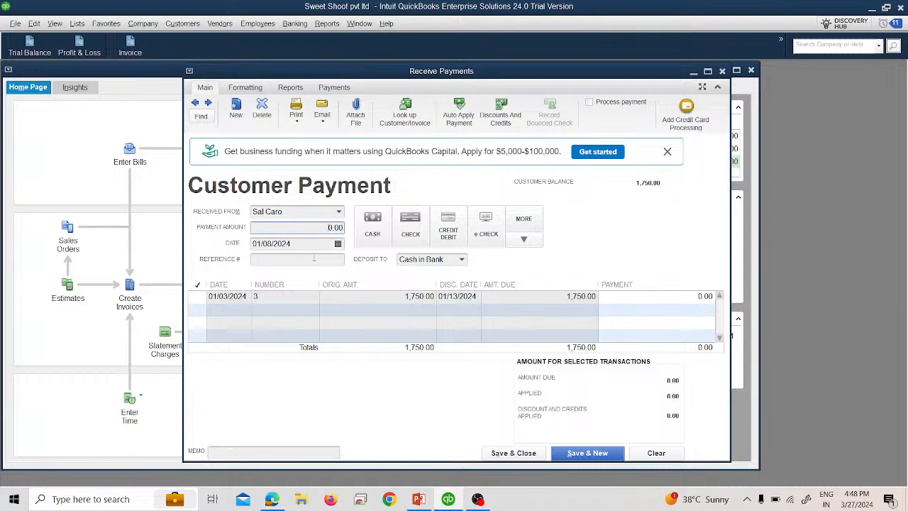
{"action": "type", "text": "1000"}
Step: Date the payment 01/09/2024 and save and close it
{"action": "left_click", "coordinate": [338, 243]}
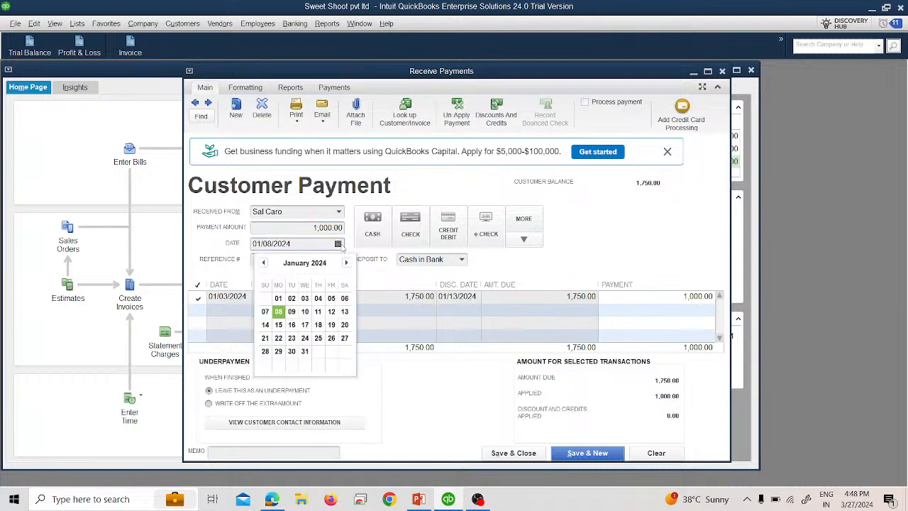
{"action": "left_click", "coordinate": [292, 312]}
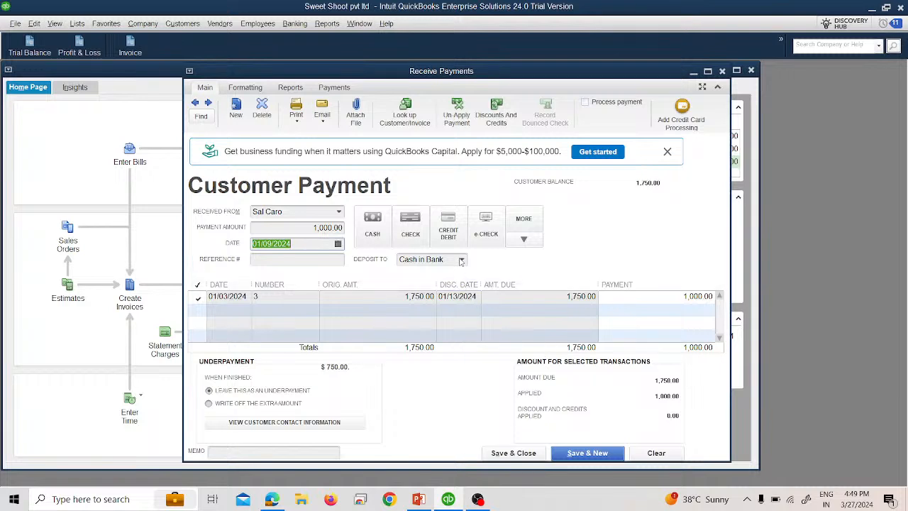
{"action": "left_click", "coordinate": [515, 453]}
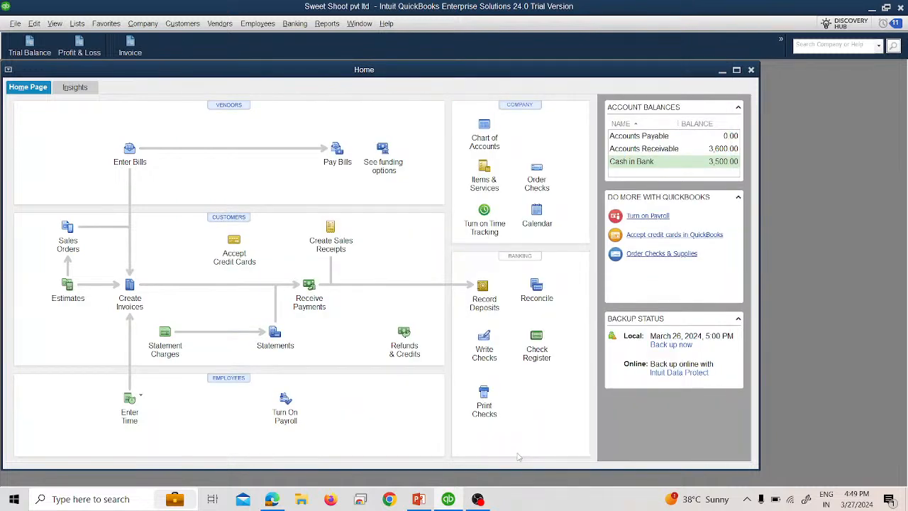
Step: Review the Trial Balance, then the Open Invoices report with dates set to All, and close it
{"action": "left_click", "coordinate": [36, 50]}
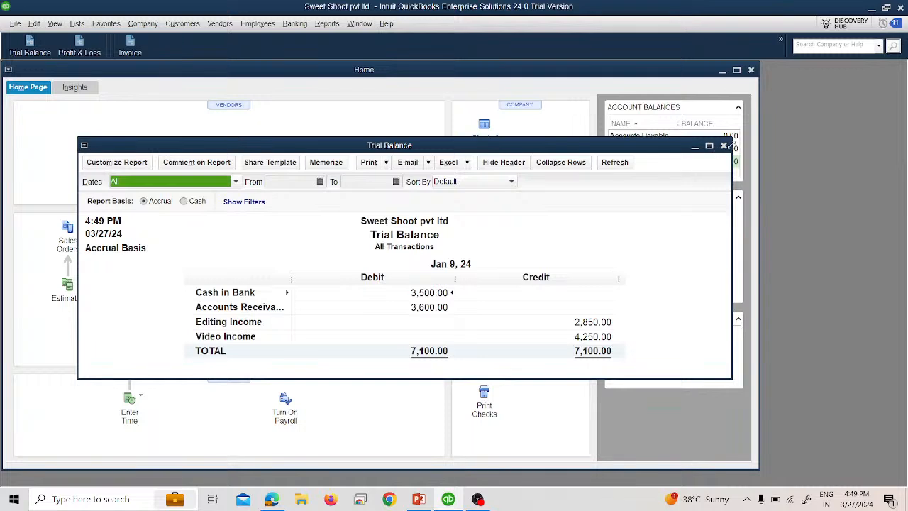
{"action": "left_click", "coordinate": [723, 146]}
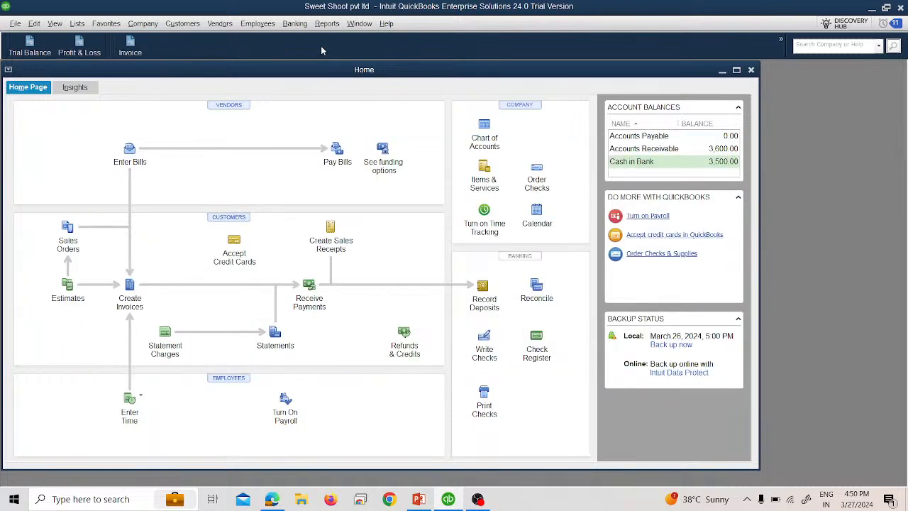
{"action": "left_click", "coordinate": [323, 24]}
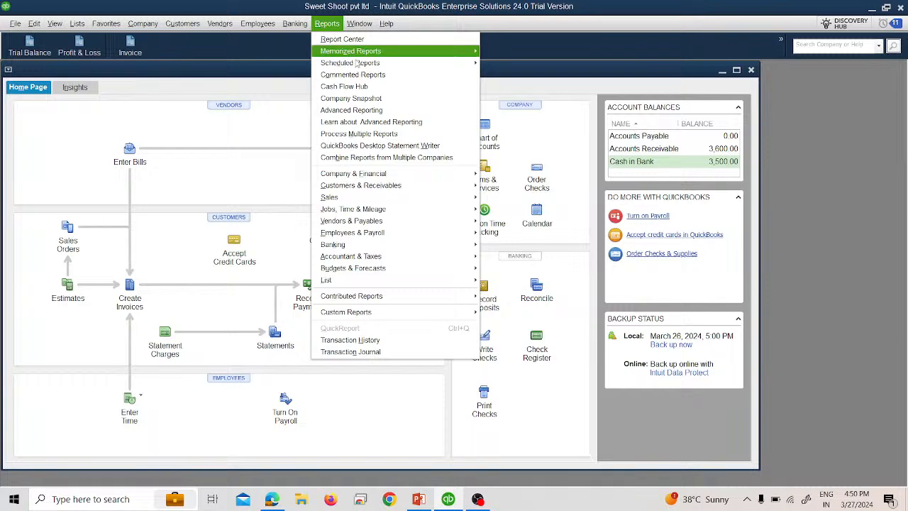
{"action": "mouse_move", "coordinate": [403, 187]}
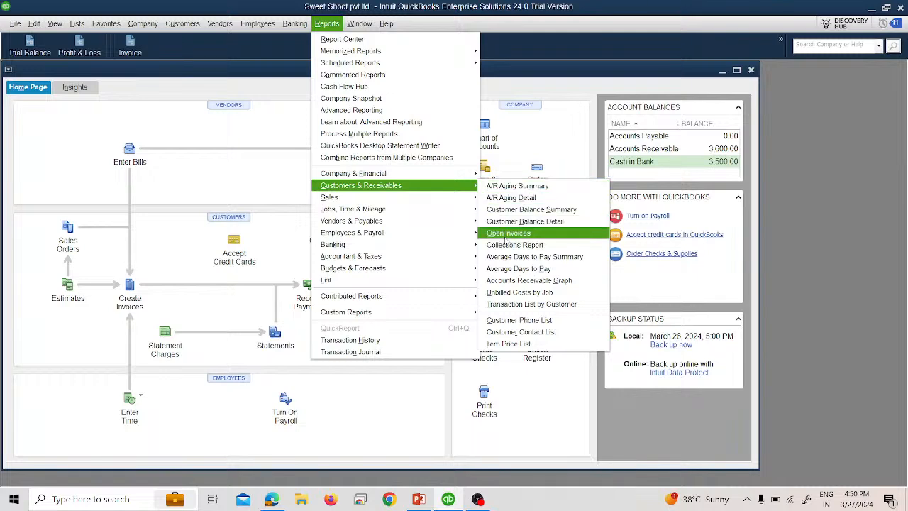
{"action": "left_click", "coordinate": [508, 234]}
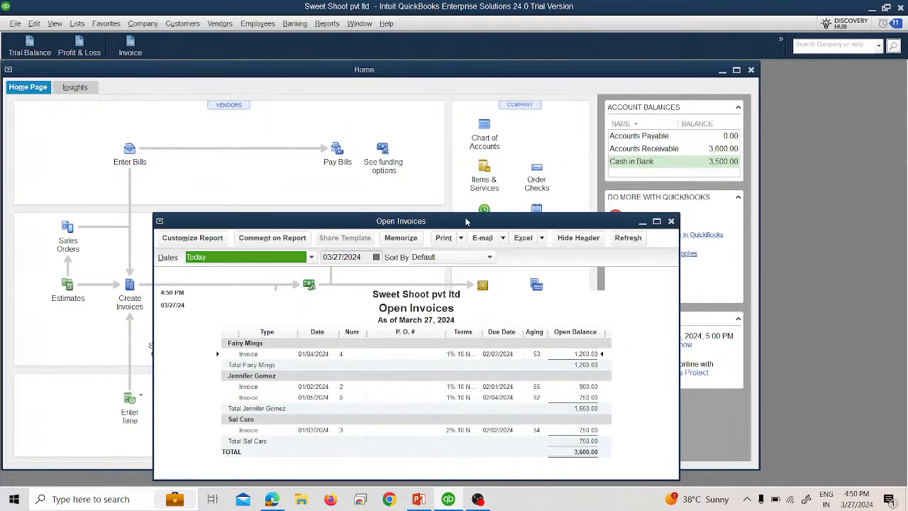
{"action": "left_click", "coordinate": [212, 138]}
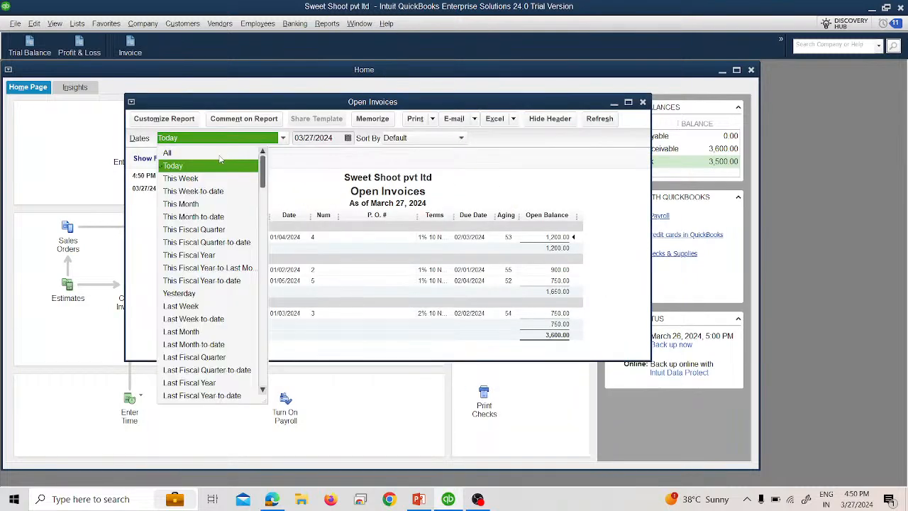
{"action": "left_click", "coordinate": [208, 155]}
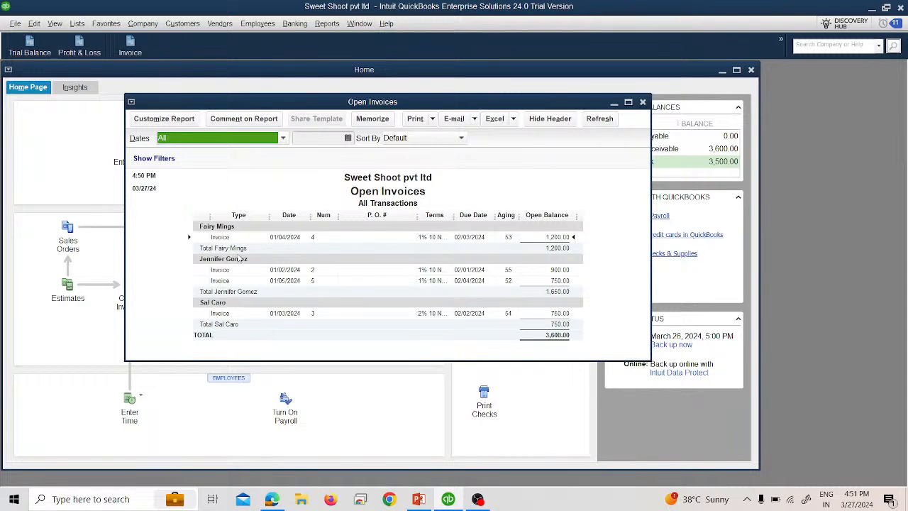
{"action": "left_click", "coordinate": [644, 103]}
{"action": "left_click", "coordinate": [449, 241]}
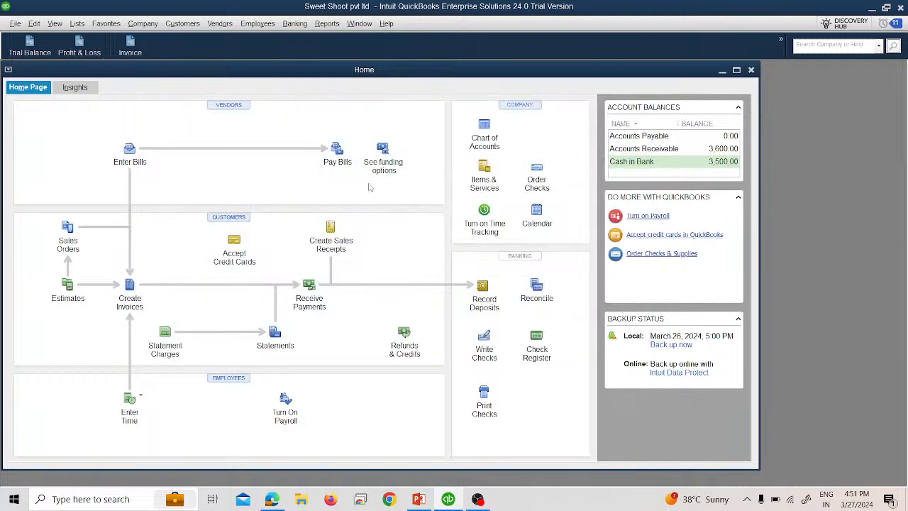
Step: Open the Customer Balance Detail report to review invoices and payments per customer, then close it
{"action": "left_click", "coordinate": [327, 24]}
{"action": "mouse_move", "coordinate": [403, 193]}
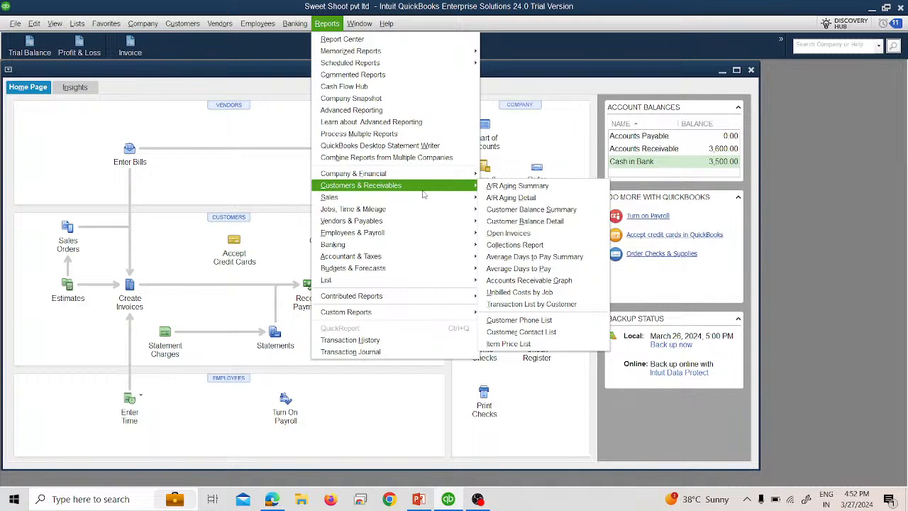
{"action": "left_click", "coordinate": [517, 224]}
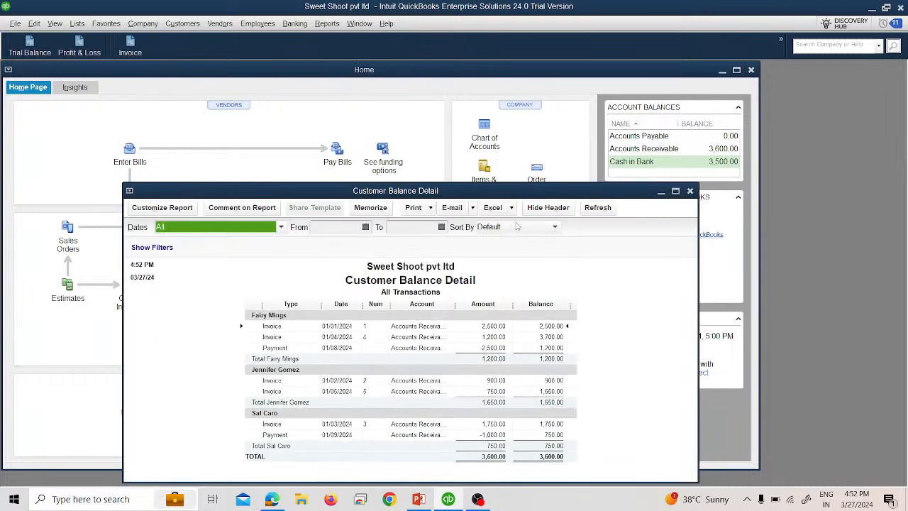
{"action": "left_click_drag", "start_coordinate": [433, 198], "coordinate": [413, 146]}
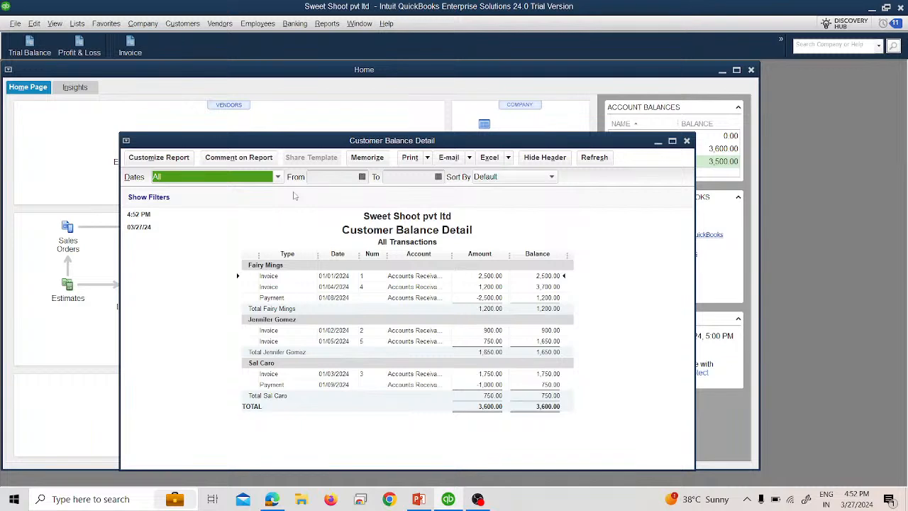
{"action": "left_click", "coordinate": [685, 140]}
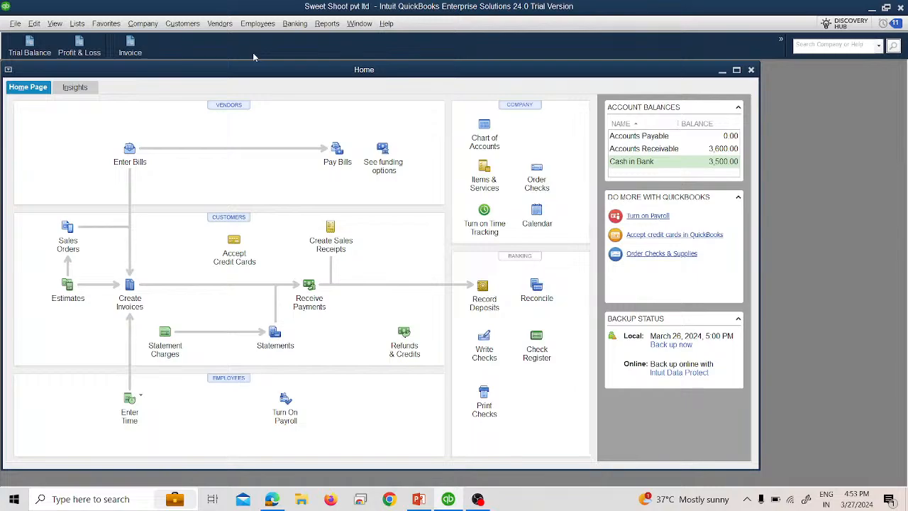
{"action": "key", "text": "alt+Tab"}
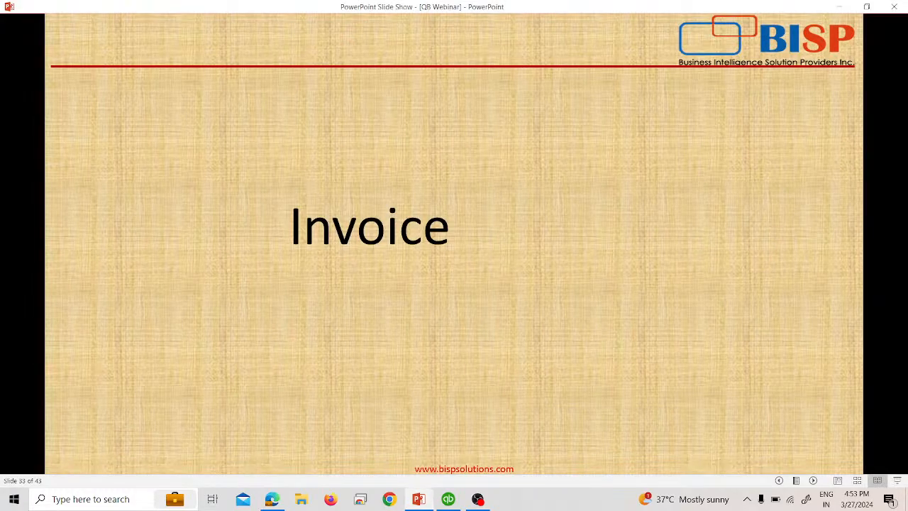
{"action": "key", "text": "Right"}
{"action": "key", "text": "Right"}
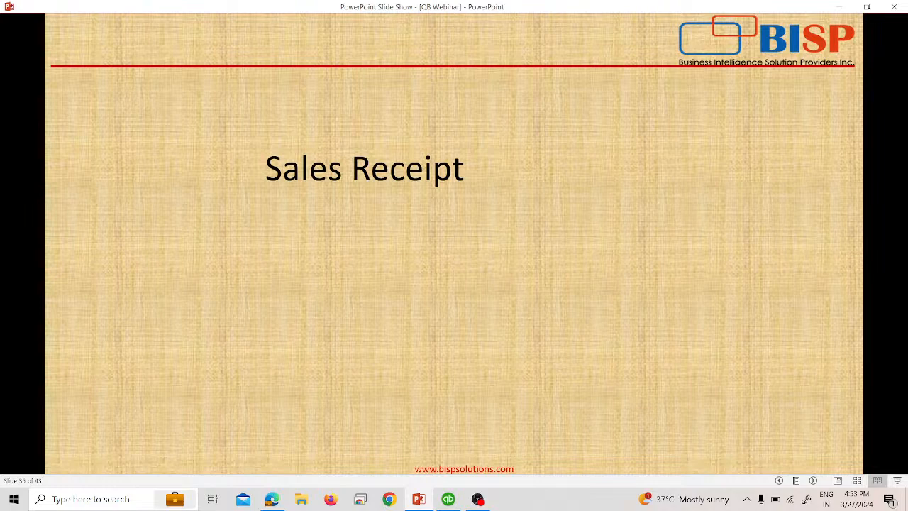
{"action": "key", "text": "alt+Tab"}
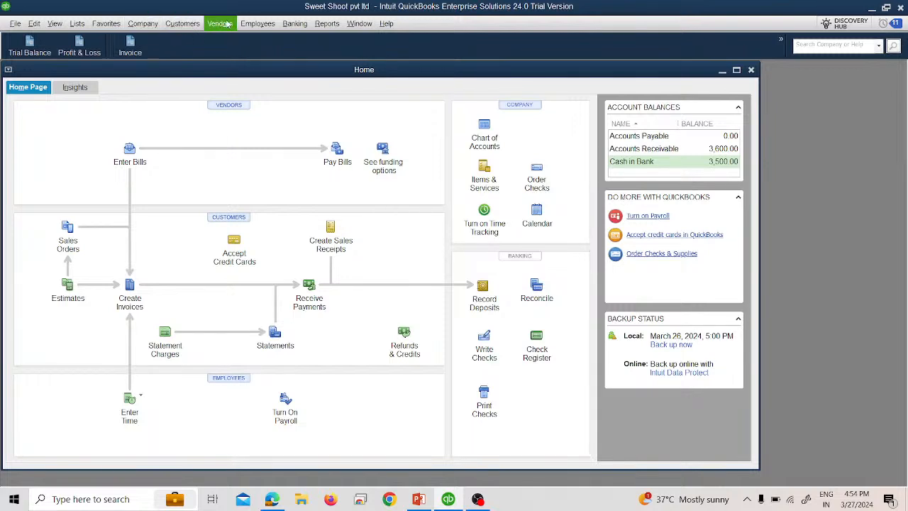
Step: Open the Enter Sales Receipts form and look through its ribbon sections
{"action": "left_click", "coordinate": [183, 25]}
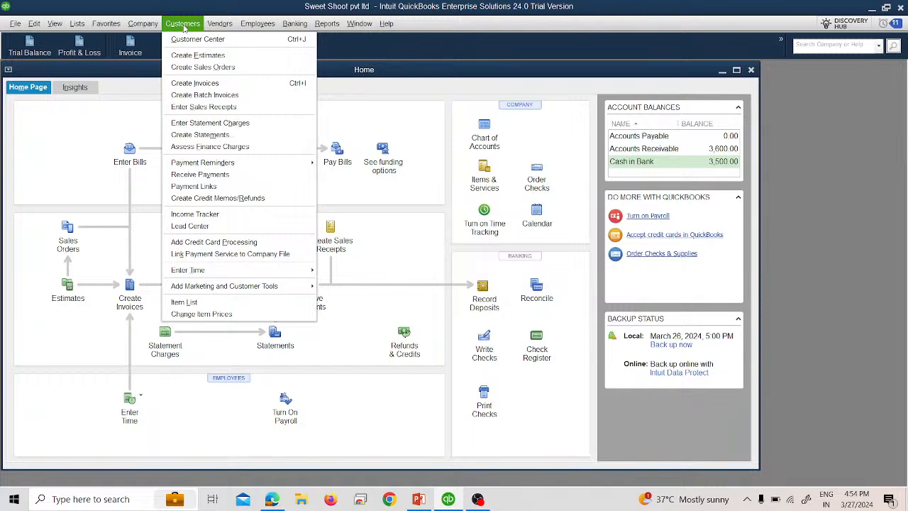
{"action": "left_click", "coordinate": [203, 107]}
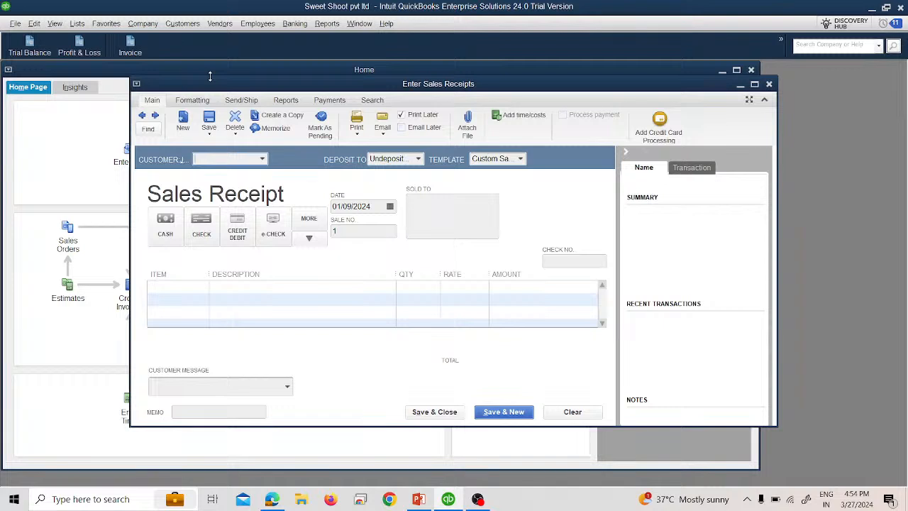
{"action": "left_click", "coordinate": [54, 23]}
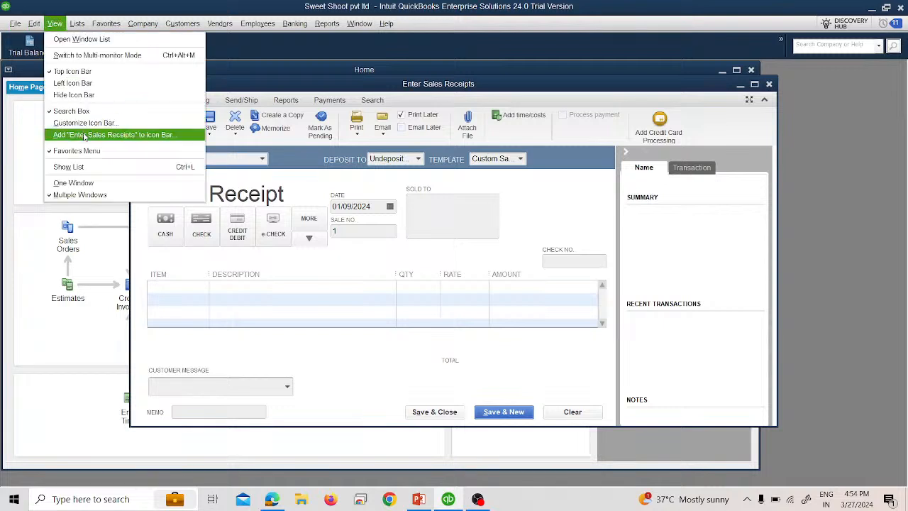
{"action": "left_click", "coordinate": [559, 226]}
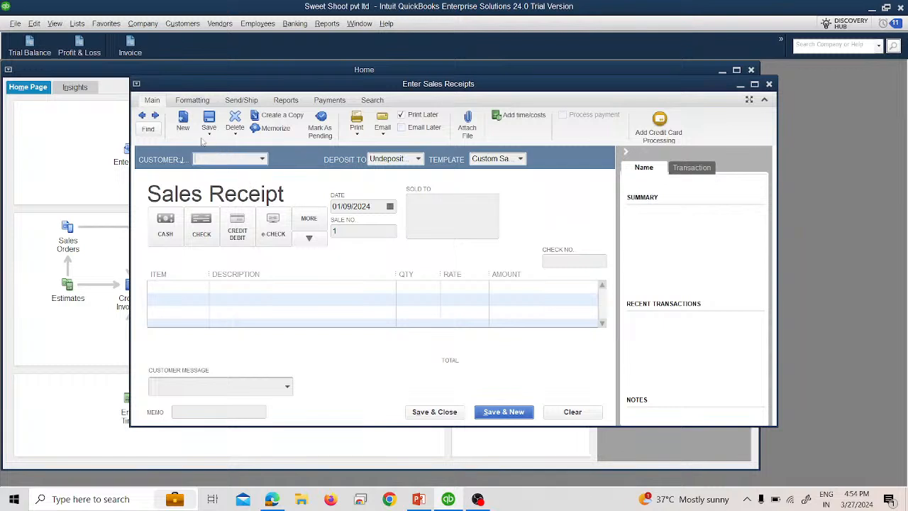
{"action": "left_click", "coordinate": [191, 100]}
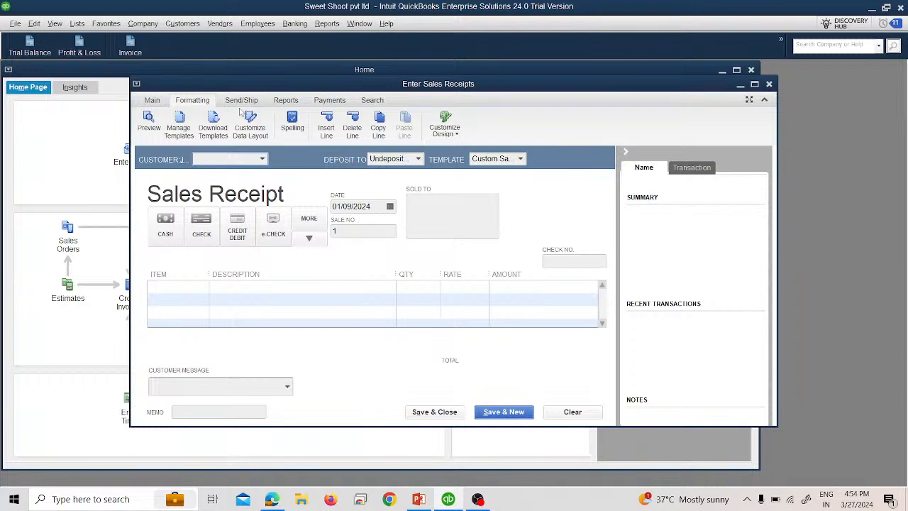
{"action": "left_click", "coordinate": [242, 100]}
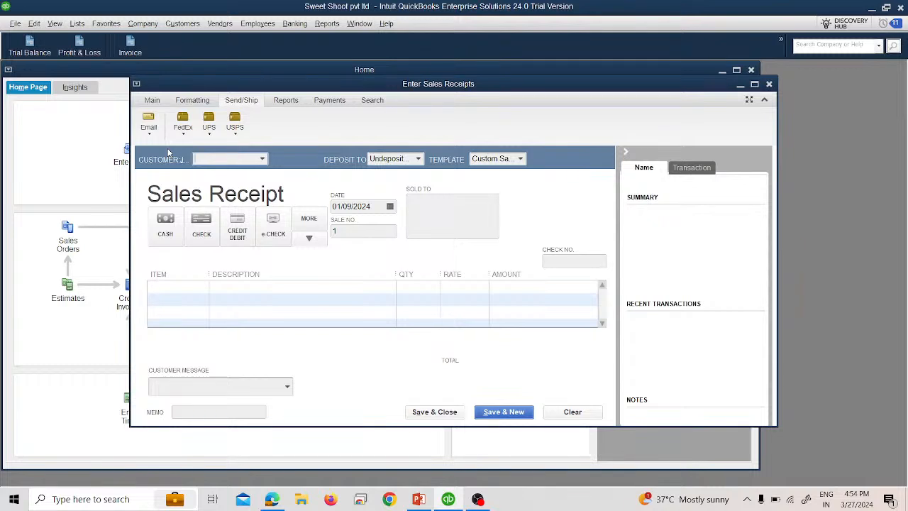
Step: Set the sales receipt to deposit to Cash in Bank and date it 01/11/2024
{"action": "left_click", "coordinate": [206, 100]}
{"action": "left_click", "coordinate": [153, 100]}
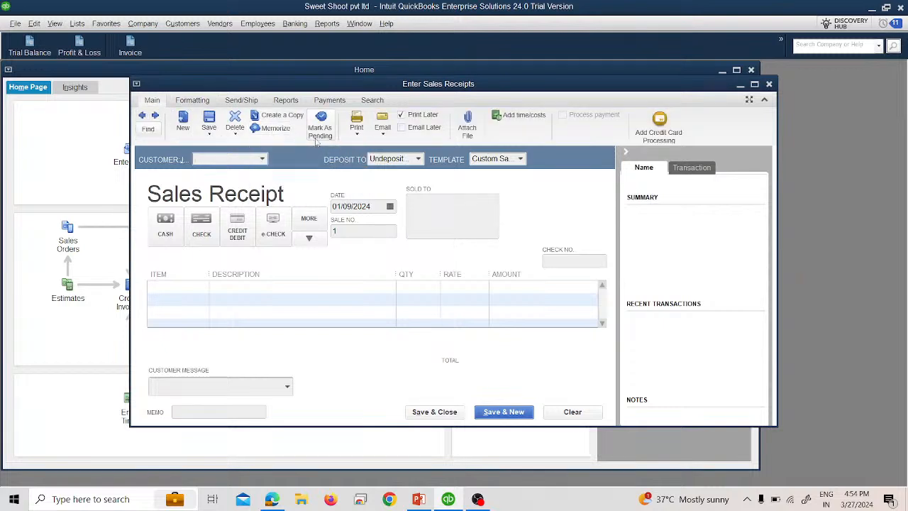
{"action": "left_click", "coordinate": [261, 160]}
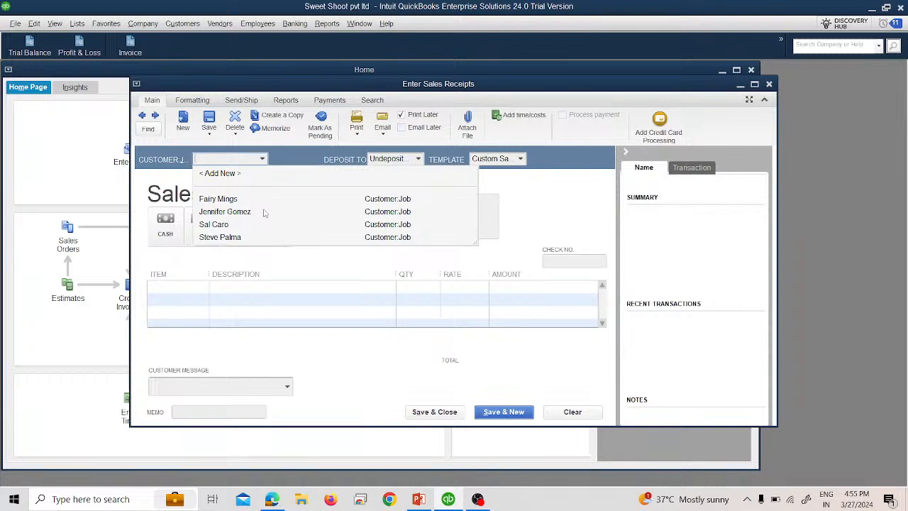
{"action": "left_click", "coordinate": [291, 154]}
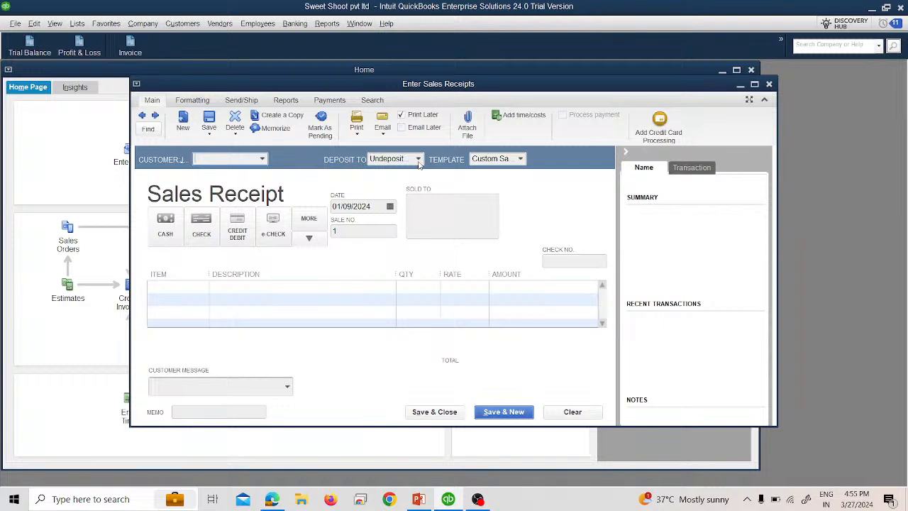
{"action": "left_click", "coordinate": [418, 160]}
{"action": "left_click", "coordinate": [426, 200]}
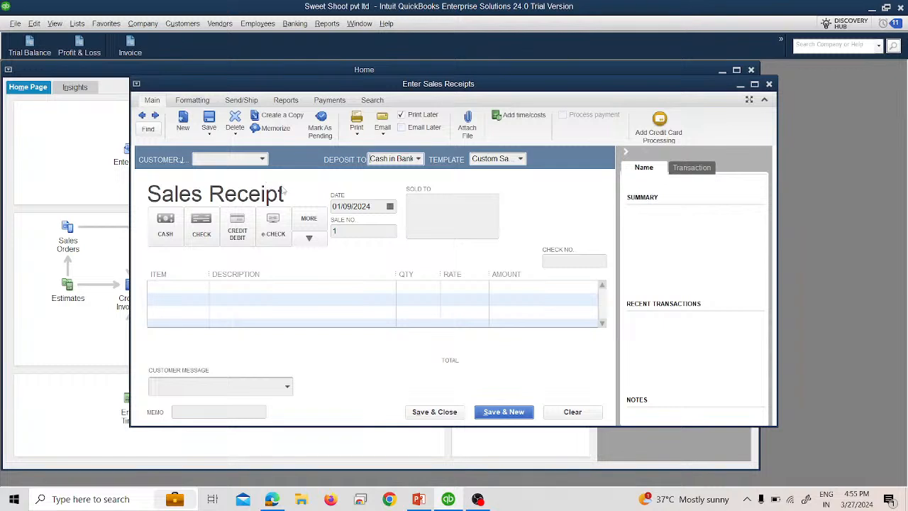
{"action": "left_click", "coordinate": [390, 207]}
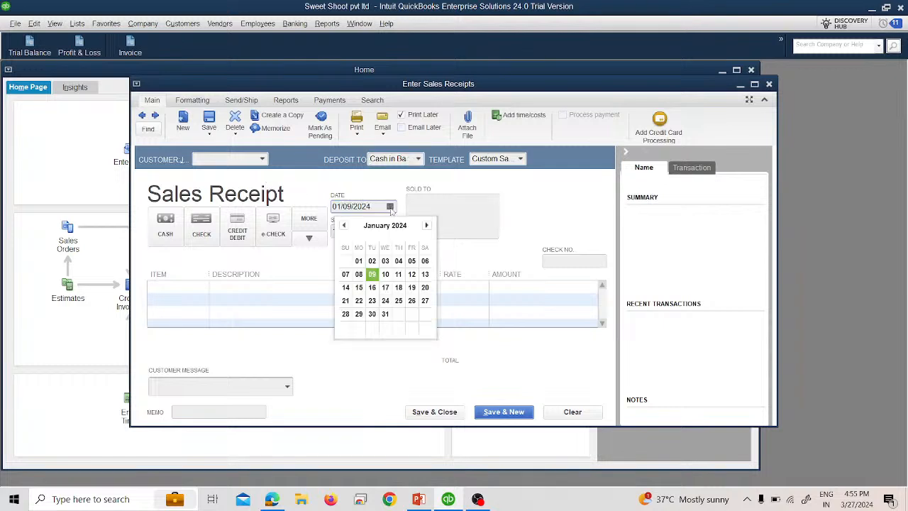
{"action": "left_click", "coordinate": [398, 273]}
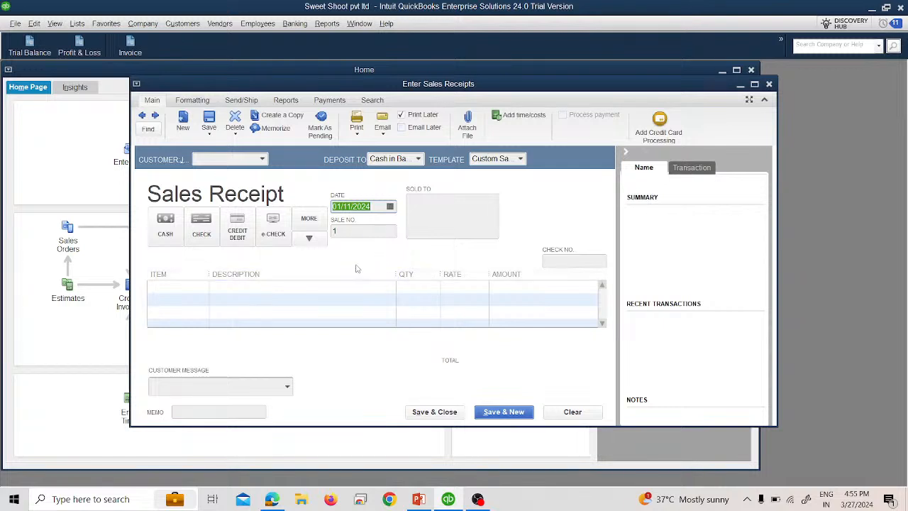
Step: Choose the last listed customer, add Editing Service Income with quantity 5, and save and close the receipt
{"action": "left_click", "coordinate": [259, 162]}
{"action": "left_click", "coordinate": [261, 161]}
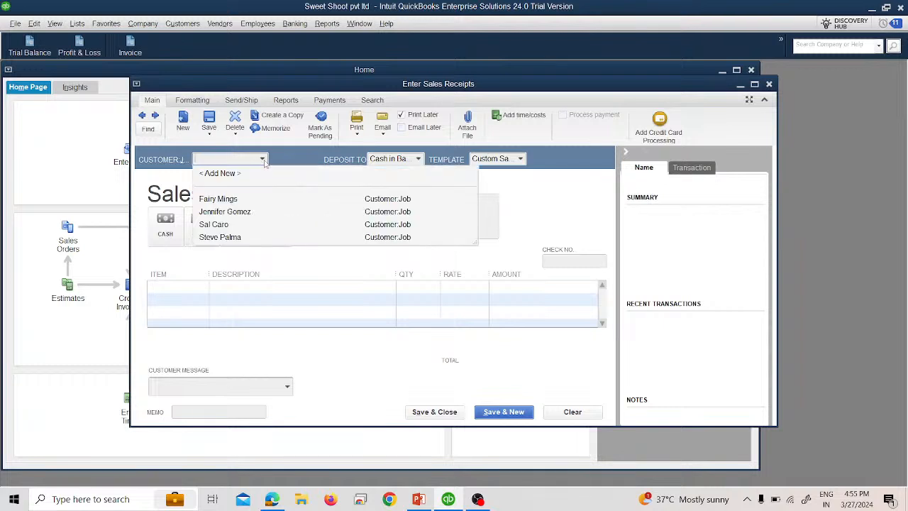
{"action": "left_click", "coordinate": [243, 242]}
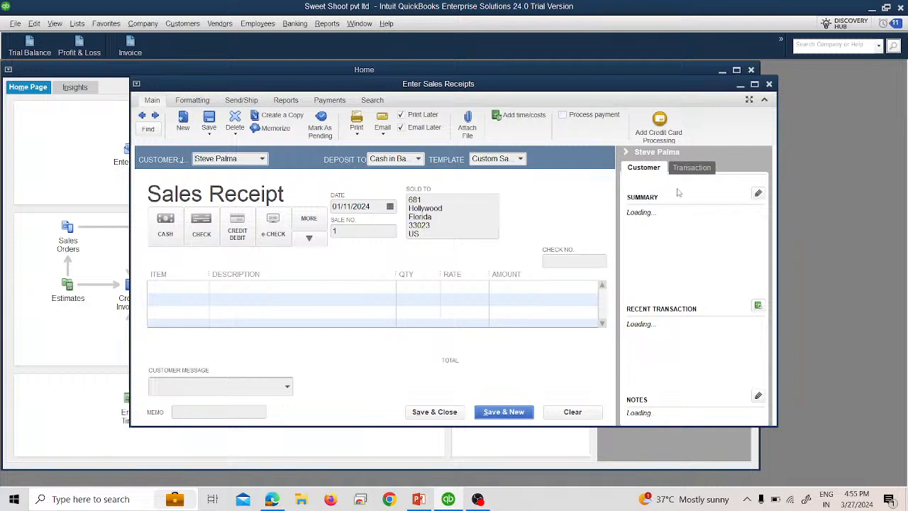
{"action": "left_click", "coordinate": [200, 289]}
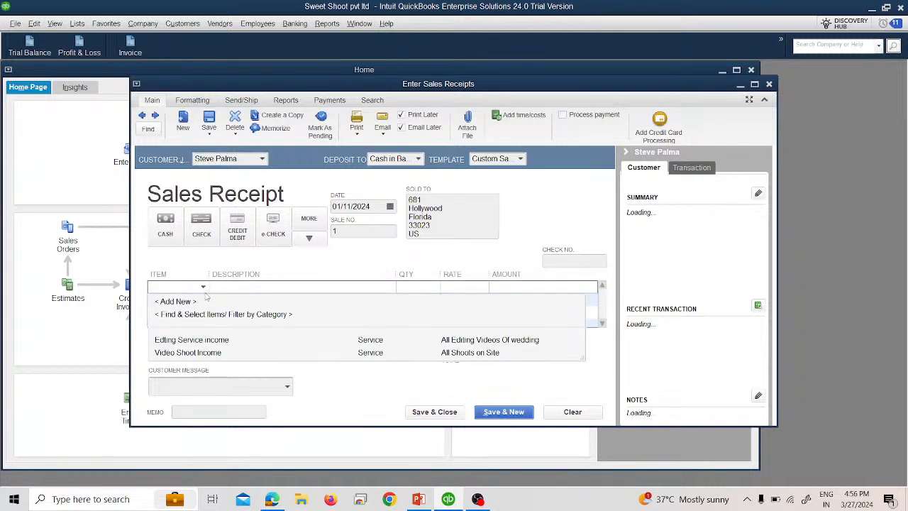
{"action": "left_click", "coordinate": [202, 340]}
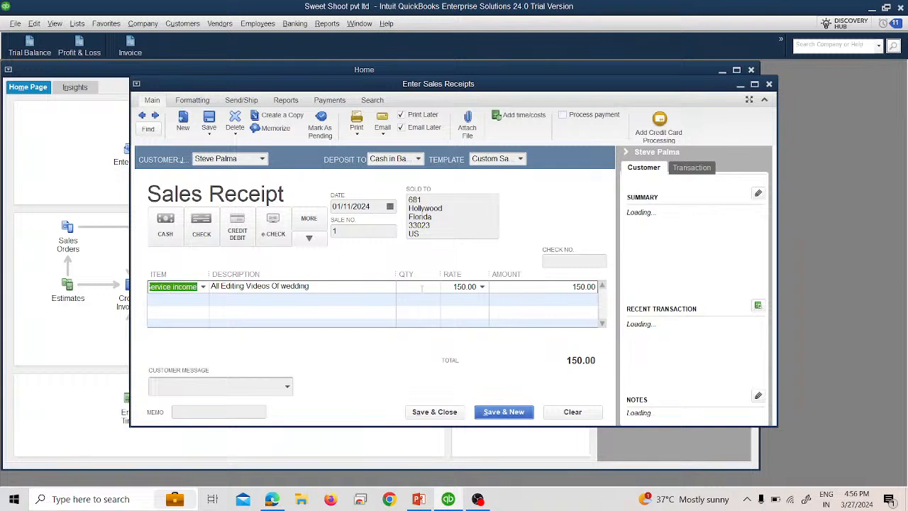
{"action": "left_click", "coordinate": [422, 287]}
{"action": "type", "text": "5"}
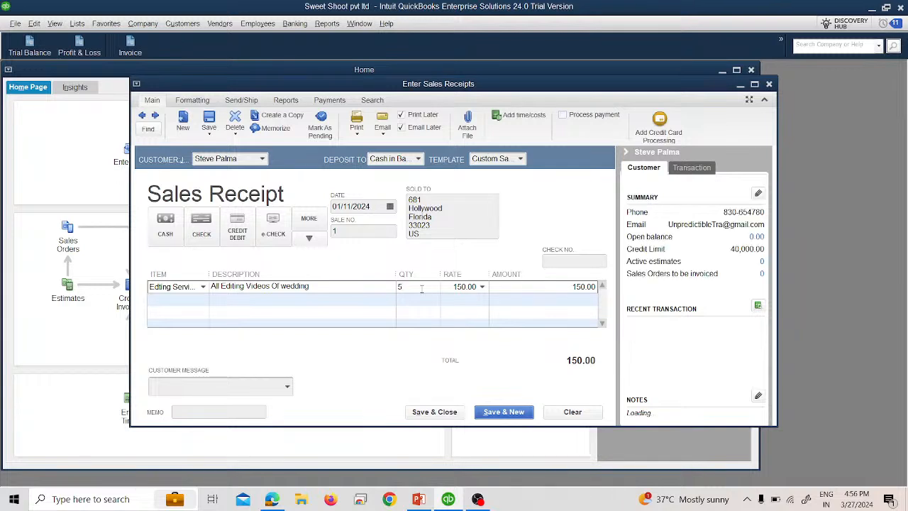
{"action": "key", "text": "Tab"}
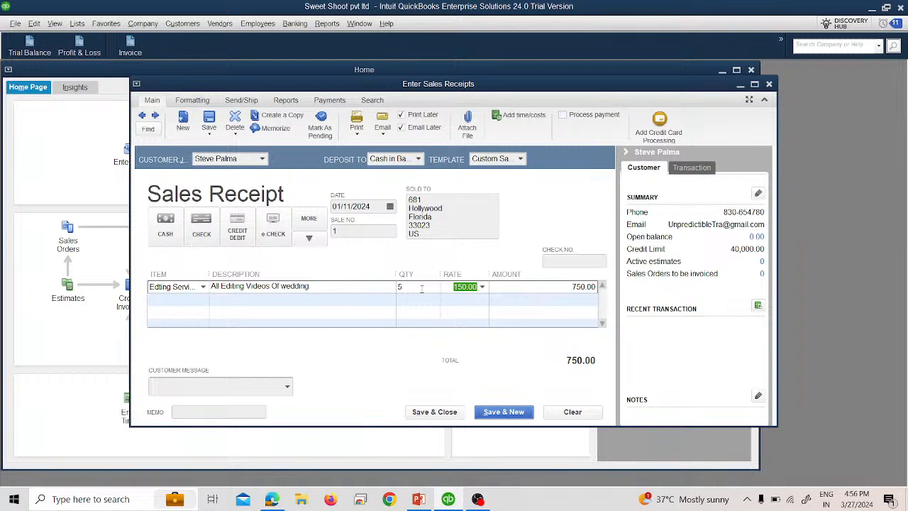
{"action": "left_click", "coordinate": [457, 413]}
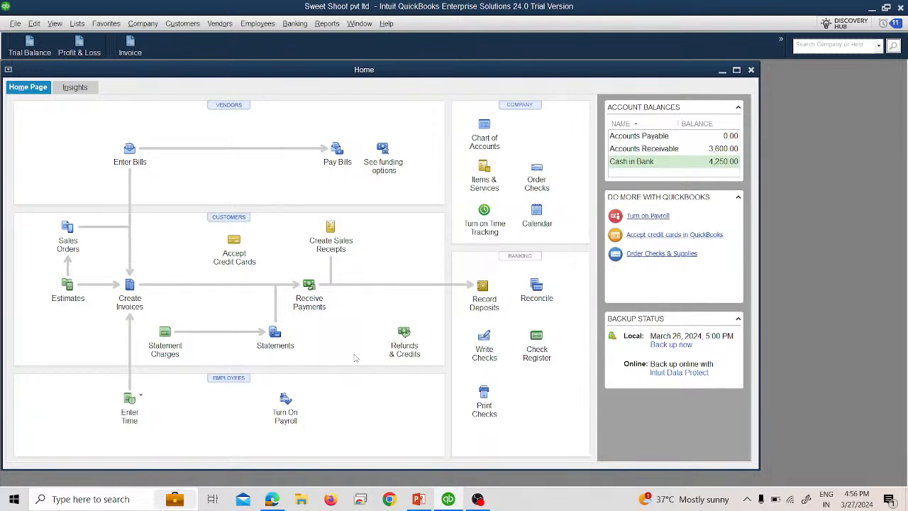
Step: Open the Trial Balance to review the account totals, then close it
{"action": "left_click", "coordinate": [32, 55]}
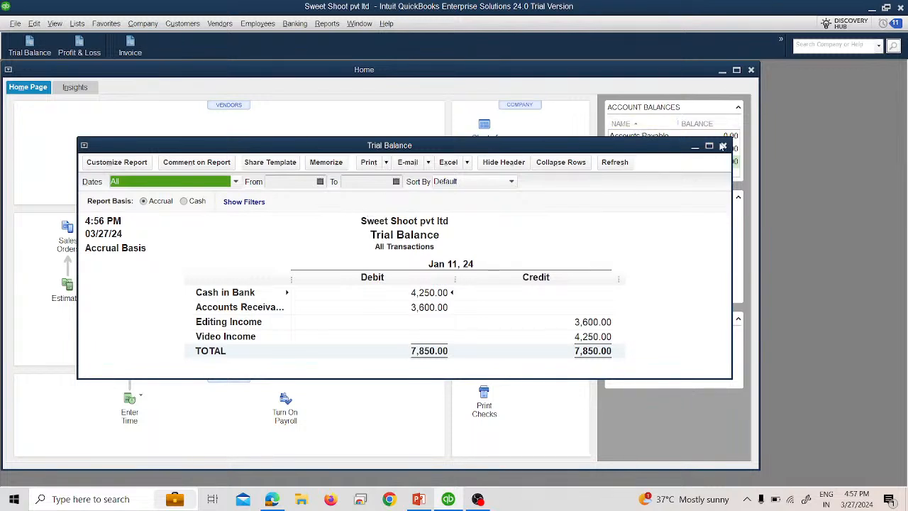
{"action": "left_click", "coordinate": [723, 145]}
Step: Open a new sales receipt and date it 01/12/2024
{"action": "left_click", "coordinate": [154, 25]}
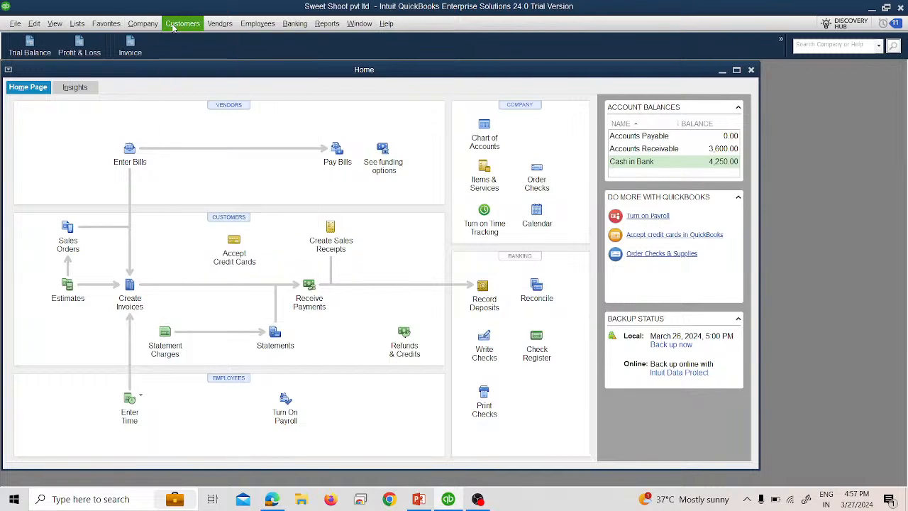
{"action": "mouse_move", "coordinate": [172, 26]}
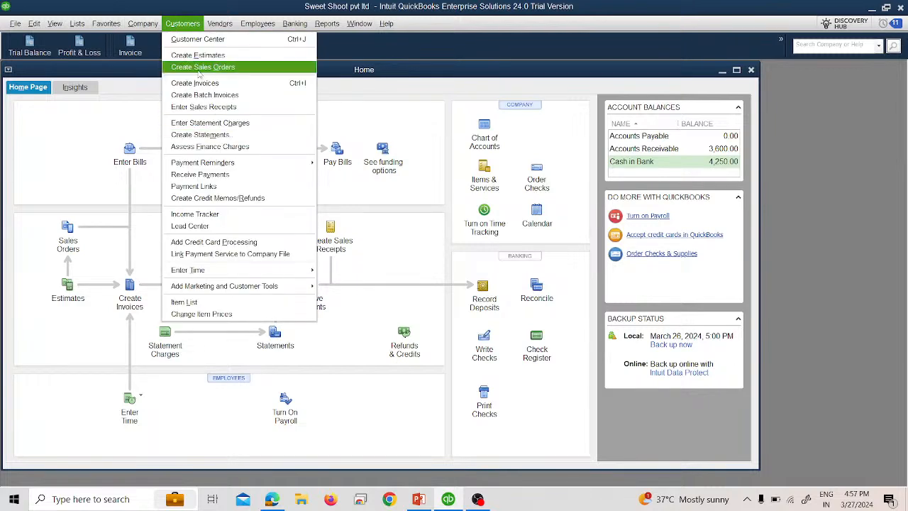
{"action": "left_click", "coordinate": [206, 106]}
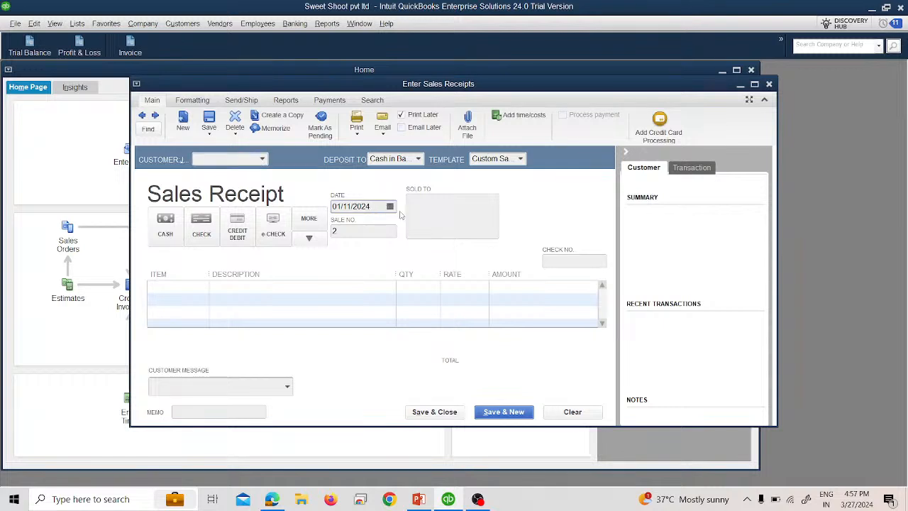
{"action": "left_click", "coordinate": [389, 206]}
{"action": "left_click", "coordinate": [412, 274]}
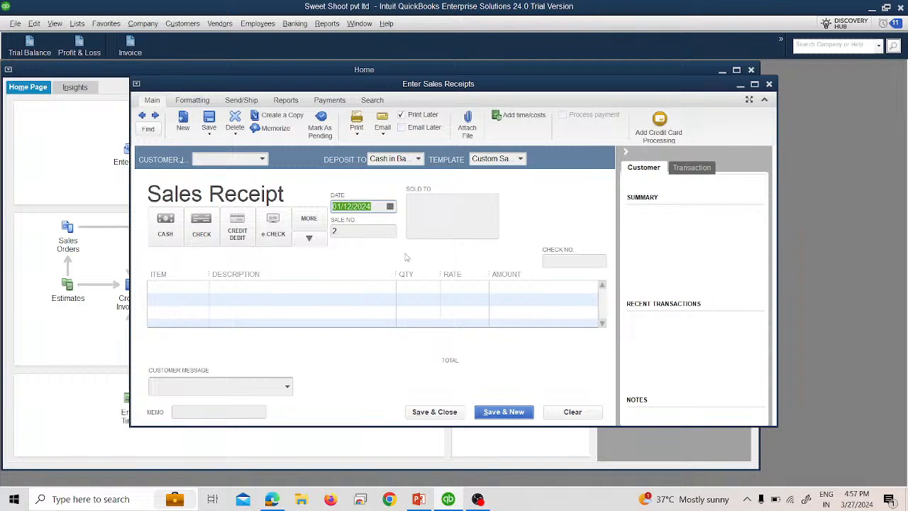
Step: Choose the last listed customer, add Video Shoot Income with quantity 2, and save the receipt, starting a new one
{"action": "left_click", "coordinate": [261, 160]}
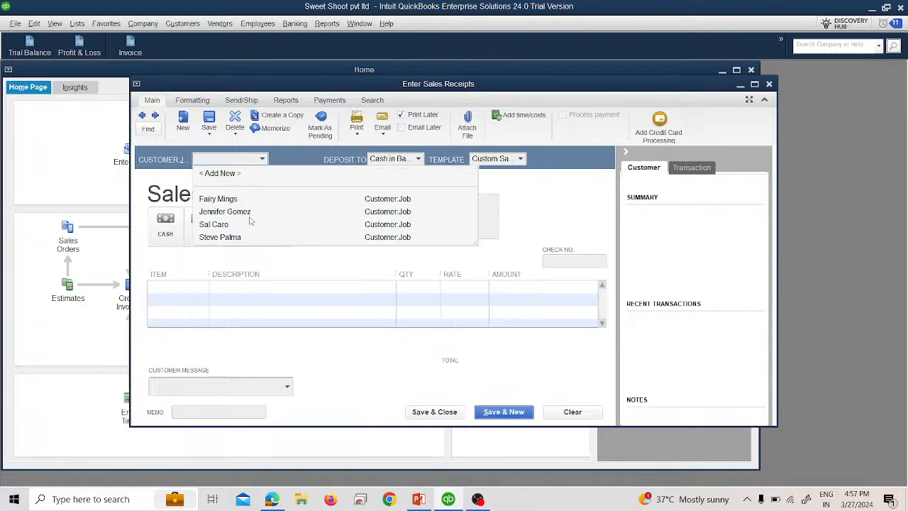
{"action": "left_click", "coordinate": [244, 238]}
{"action": "left_click", "coordinate": [180, 288]}
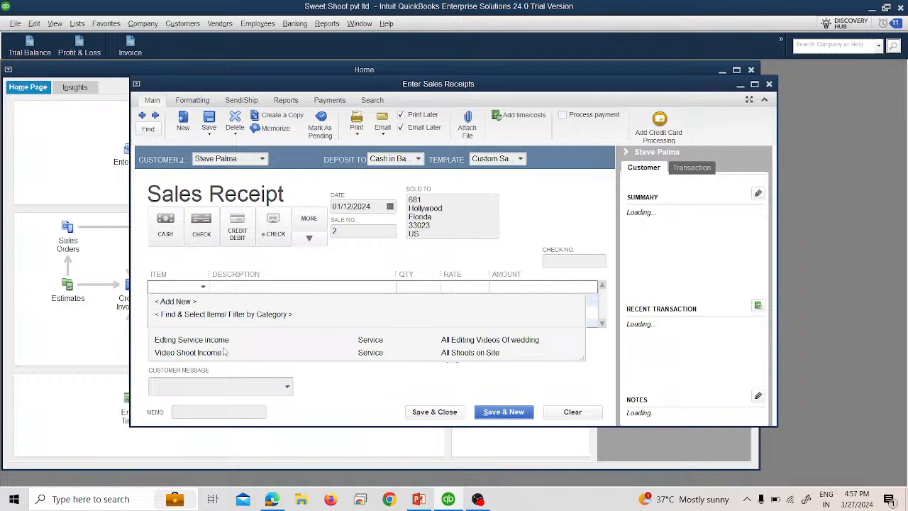
{"action": "left_click", "coordinate": [224, 352]}
{"action": "left_click", "coordinate": [418, 287]}
{"action": "type", "text": "2"}
{"action": "key", "text": "Tab"}
{"action": "left_click", "coordinate": [490, 413]}
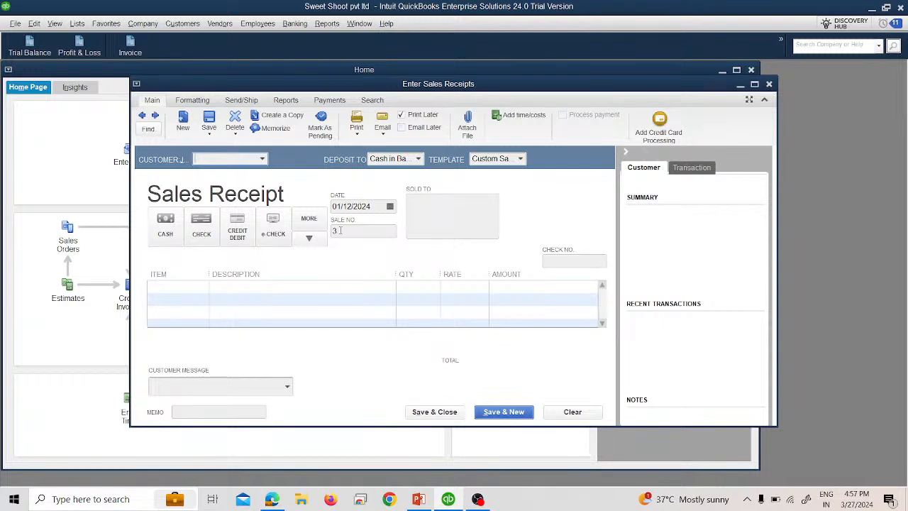
Step: Choose the third listed customer and date the receipt 01/13/2024
{"action": "left_click", "coordinate": [263, 159]}
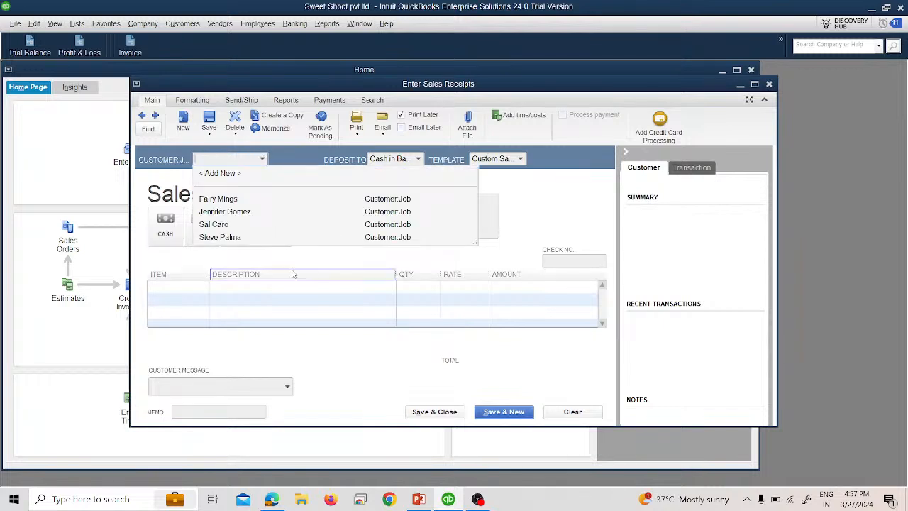
{"action": "left_click", "coordinate": [224, 225]}
{"action": "left_click", "coordinate": [389, 206]}
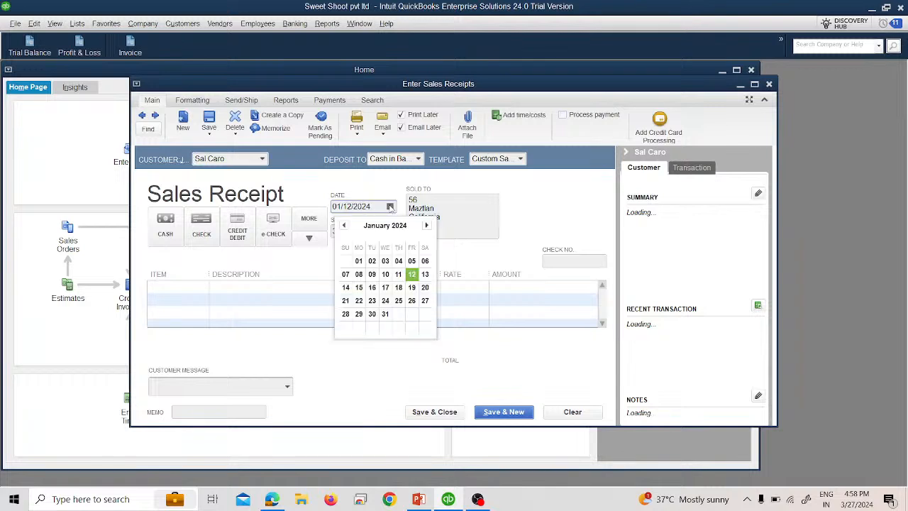
{"action": "left_click", "coordinate": [424, 275]}
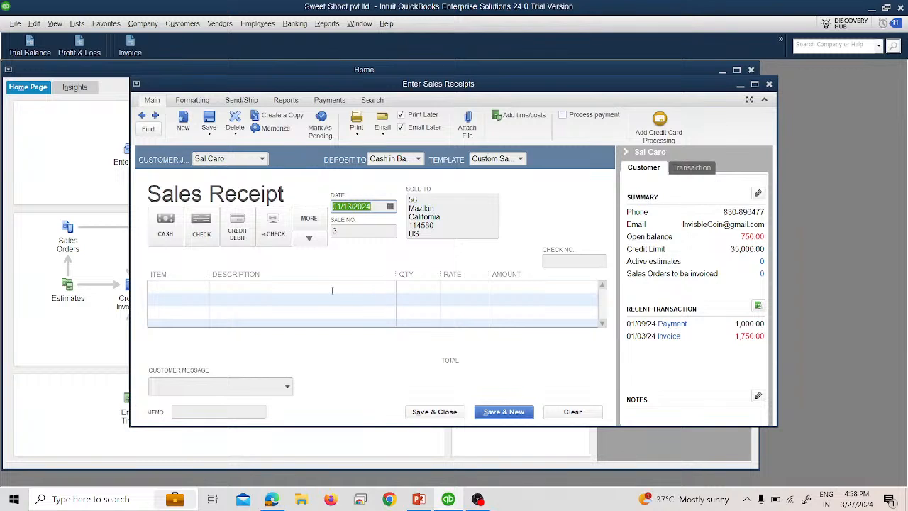
Step: Add Editing Service Income with quantity 5 and save and close the receipt
{"action": "left_click", "coordinate": [192, 285]}
{"action": "left_click", "coordinate": [203, 288]}
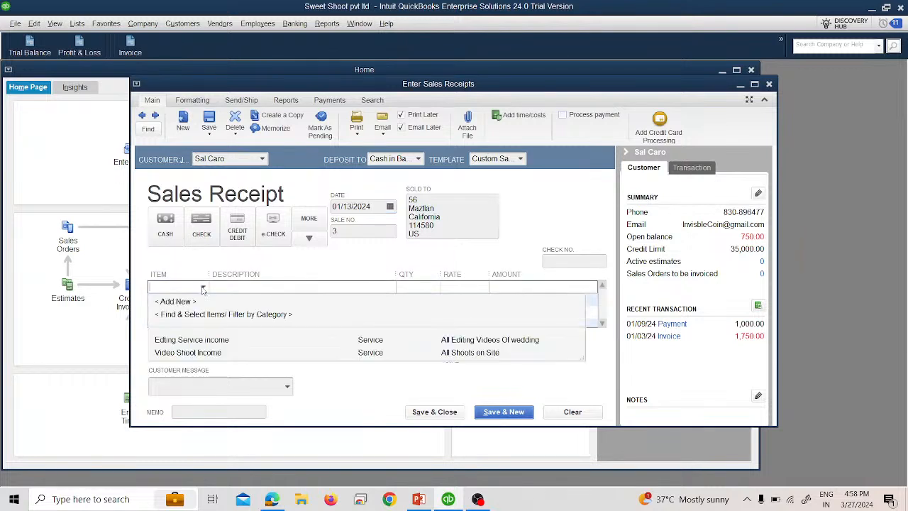
{"action": "left_click", "coordinate": [212, 338]}
{"action": "left_click", "coordinate": [203, 287]}
{"action": "left_click", "coordinate": [202, 338]}
{"action": "left_click", "coordinate": [405, 287]}
{"action": "type", "text": "5"}
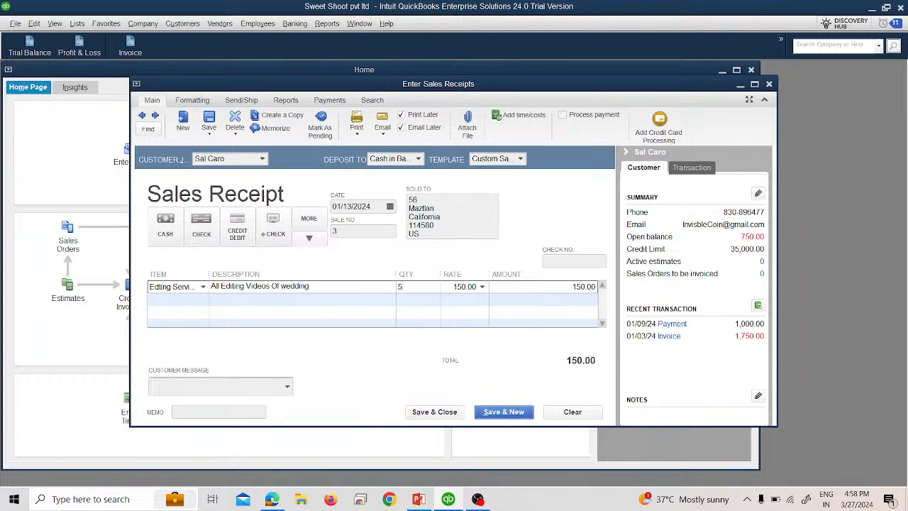
{"action": "key", "text": "Tab"}
{"action": "left_click", "coordinate": [434, 412]}
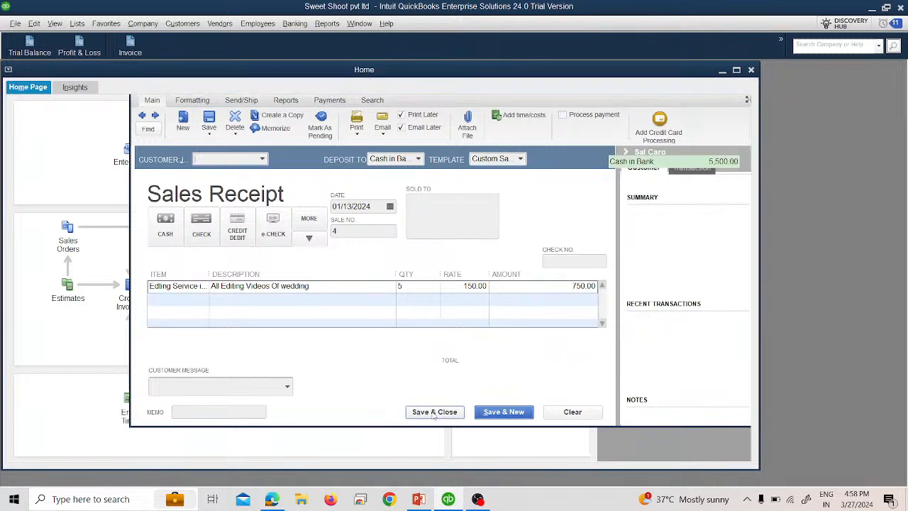
Step: Open the Trial Balance and drill into the Accounts Receivable transactions, then close that detail report
{"action": "left_click", "coordinate": [30, 46]}
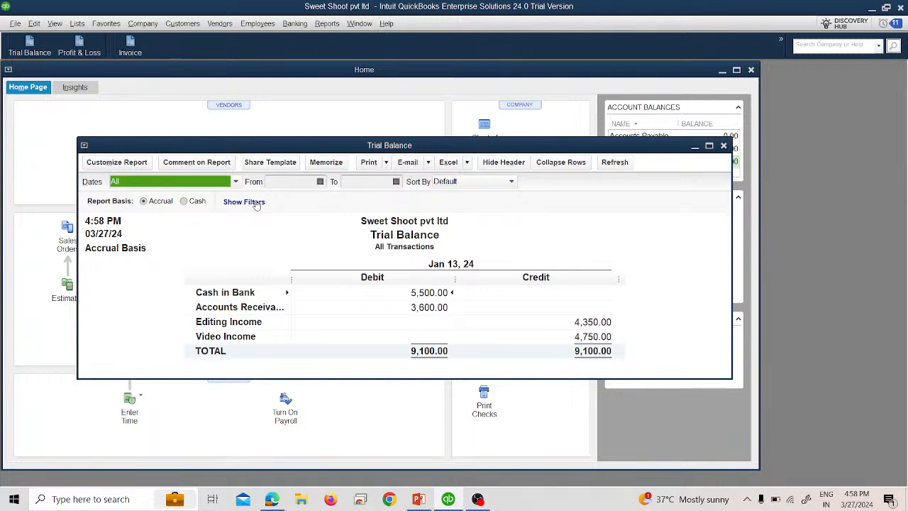
{"action": "left_click_drag", "start_coordinate": [491, 145], "coordinate": [458, 103]}
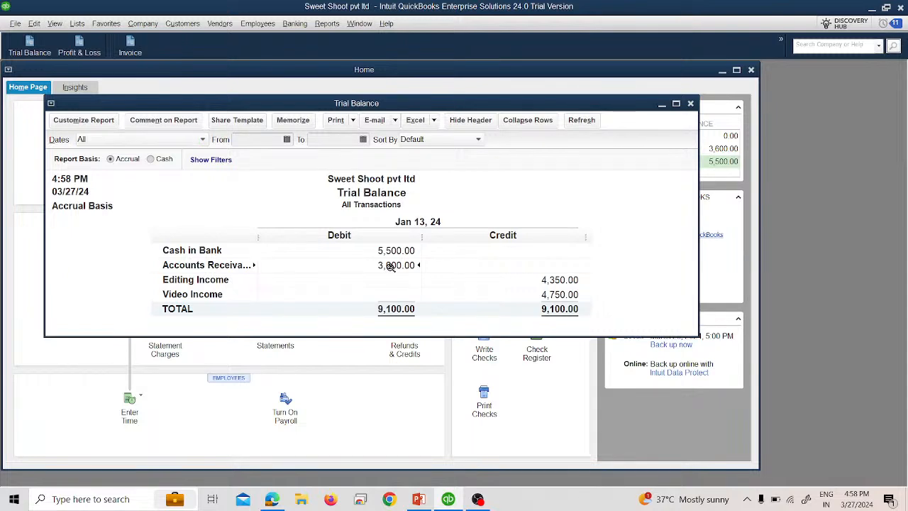
{"action": "double_click", "coordinate": [390, 266]}
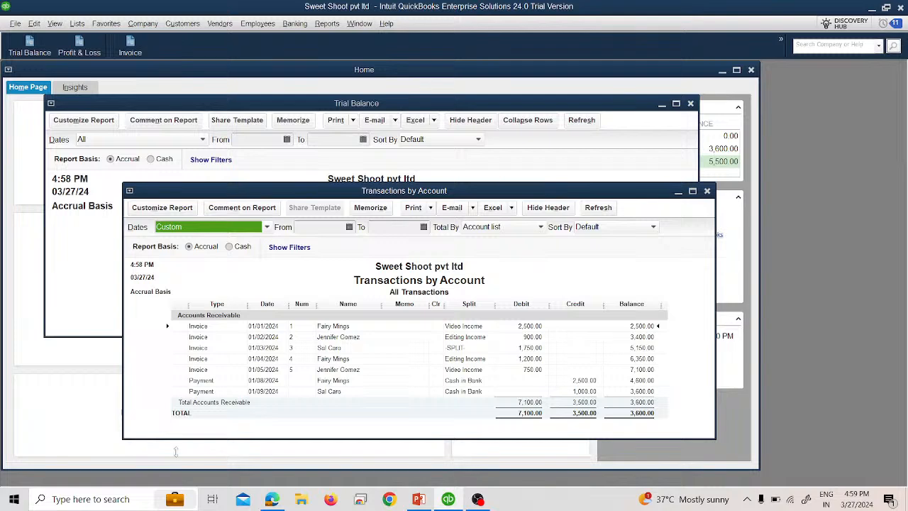
{"action": "left_click", "coordinate": [707, 191]}
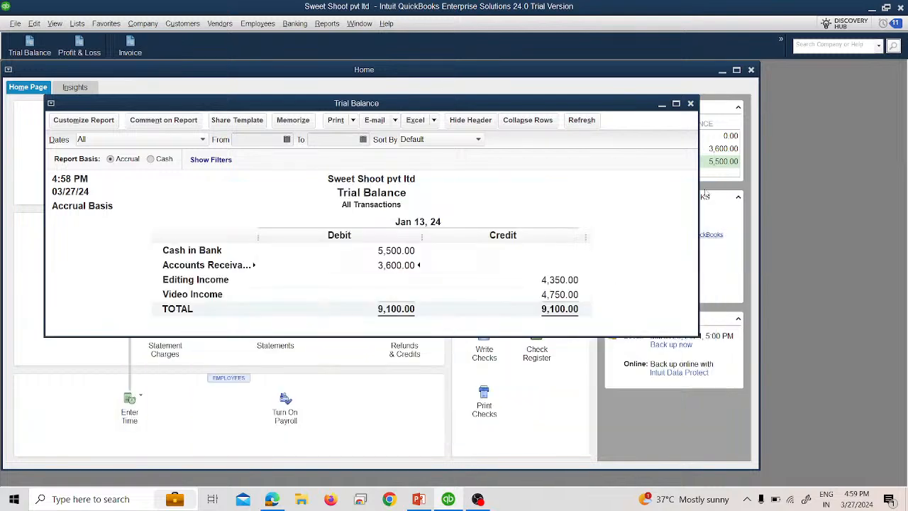
Step: Drill into the Cash in Bank transactions with dates set to All, then close the report without memorizing it
{"action": "double_click", "coordinate": [390, 251]}
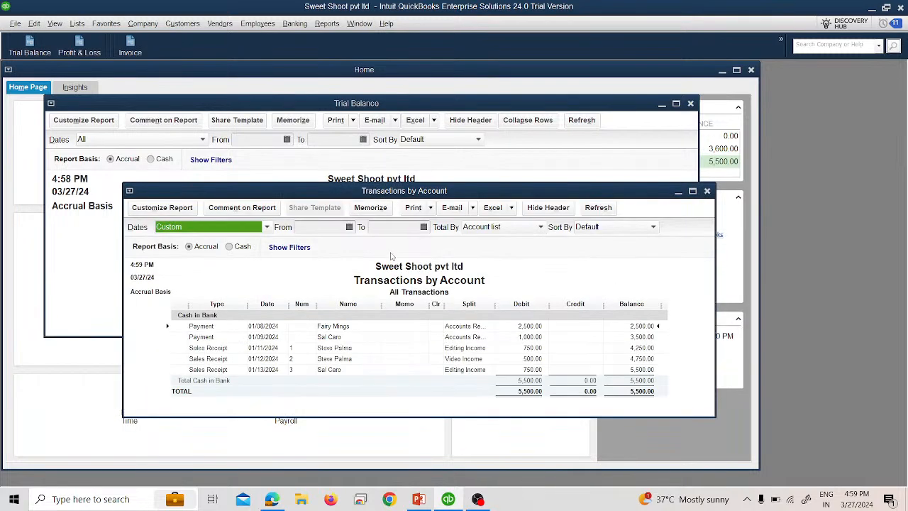
{"action": "left_click", "coordinate": [236, 224]}
{"action": "scroll", "coordinate": [213, 354], "scroll_direction": "up", "scroll_amount": 5}
{"action": "left_click", "coordinate": [213, 244]}
{"action": "left_click", "coordinate": [707, 192]}
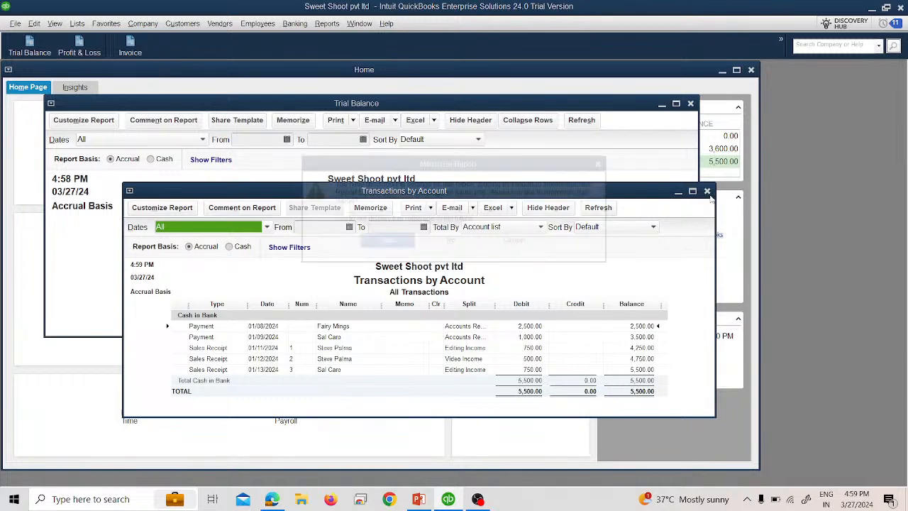
{"action": "left_click", "coordinate": [462, 245]}
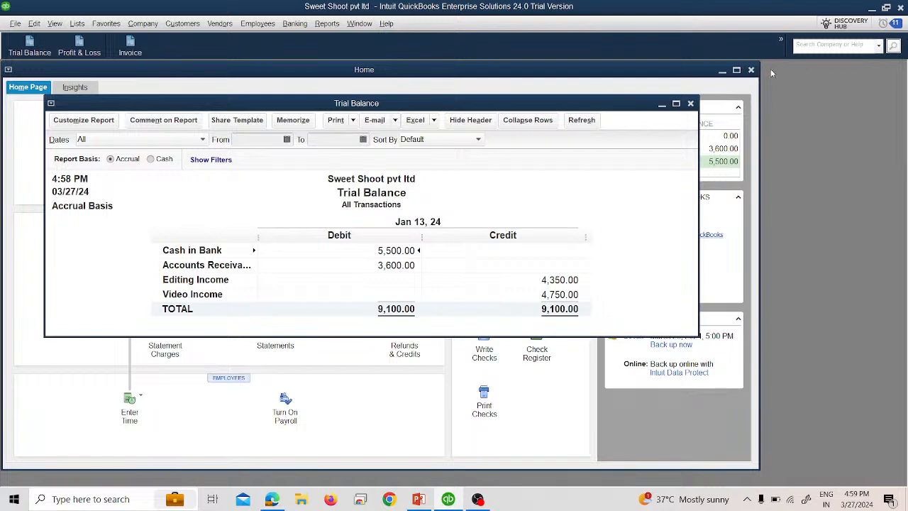
Step: Close the Trial Balance, then open the Customer Balance Detail report to review it and close it
{"action": "left_click", "coordinate": [690, 104]}
{"action": "left_click", "coordinate": [327, 23]}
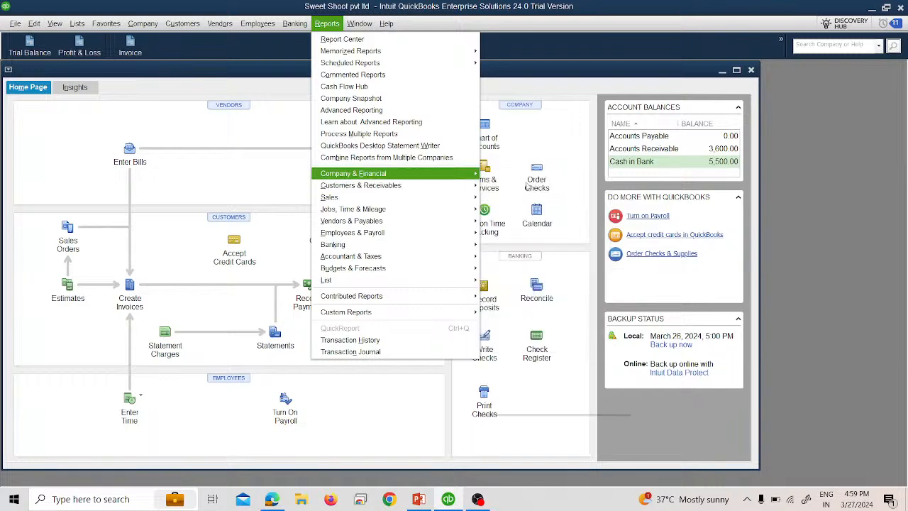
{"action": "mouse_move", "coordinate": [439, 174]}
{"action": "mouse_move", "coordinate": [466, 188]}
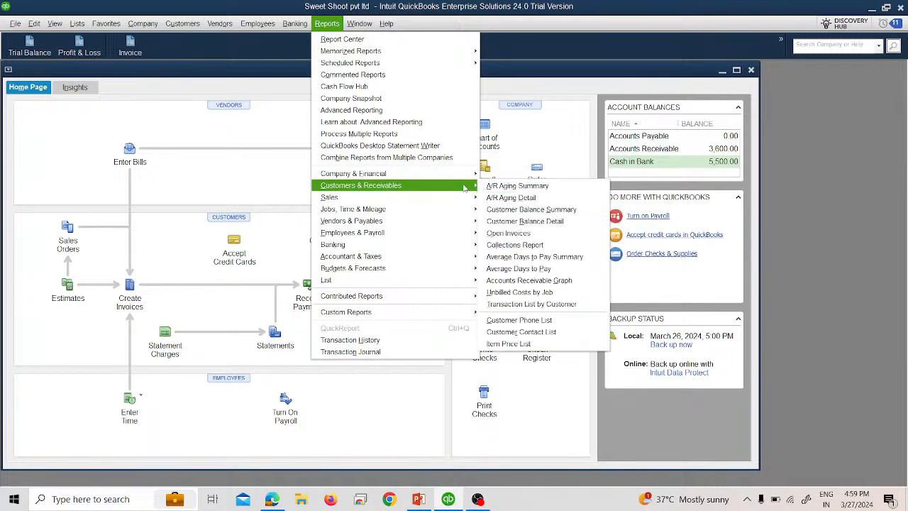
{"action": "left_click", "coordinate": [511, 222]}
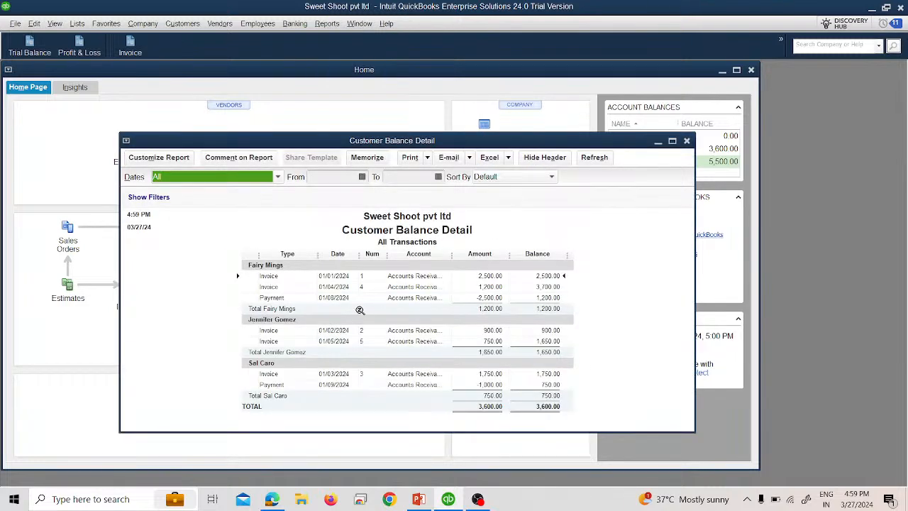
{"action": "left_click", "coordinate": [686, 142]}
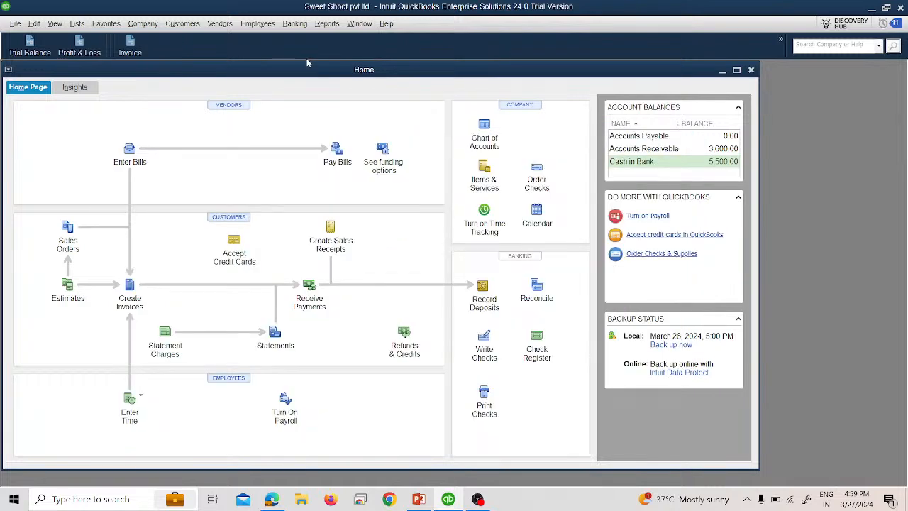
Step: Open the Transaction List by Customer report with dates set to All, then close it without memorizing
{"action": "left_click", "coordinate": [328, 27]}
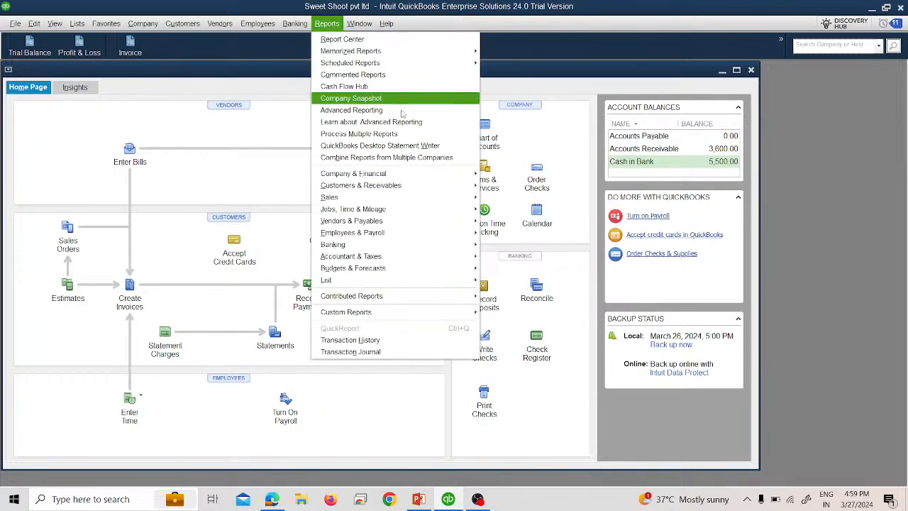
{"action": "mouse_move", "coordinate": [448, 191]}
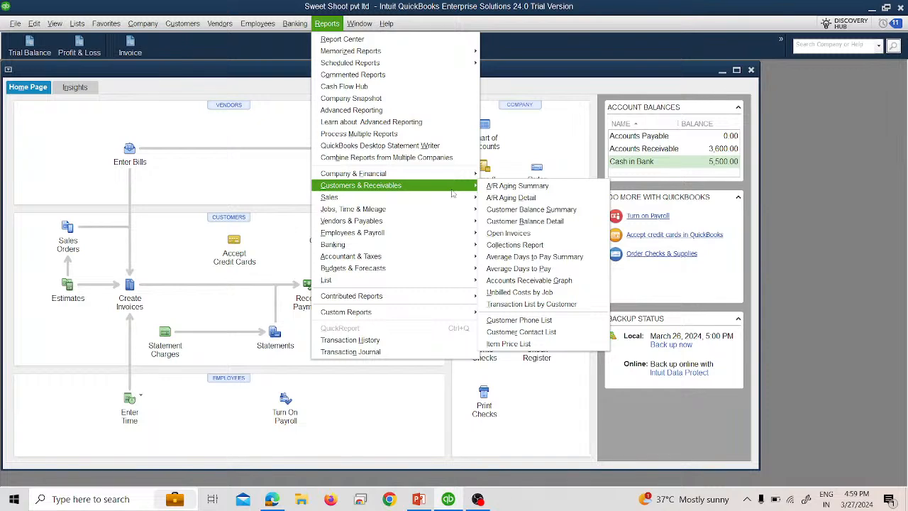
{"action": "left_click", "coordinate": [531, 304]}
{"action": "left_click", "coordinate": [295, 242]}
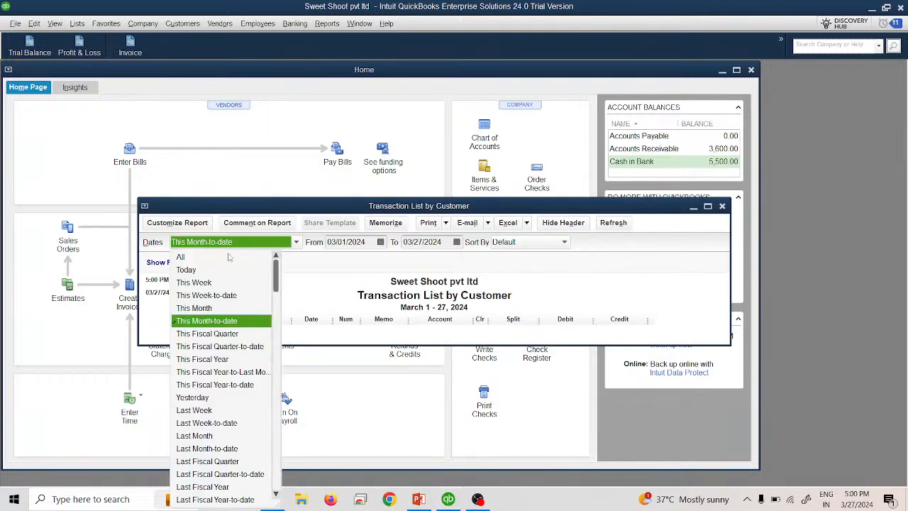
{"action": "left_click", "coordinate": [181, 254]}
{"action": "double_click", "coordinate": [496, 206]}
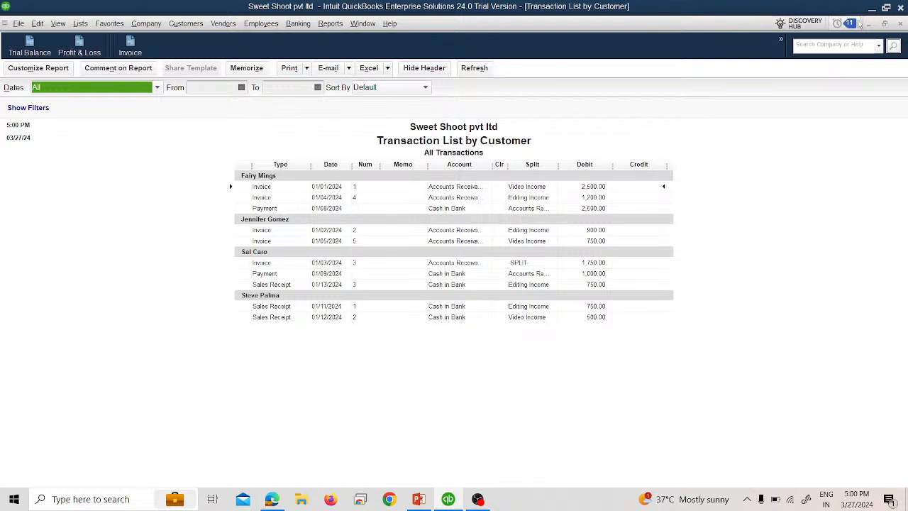
{"action": "left_click", "coordinate": [899, 24]}
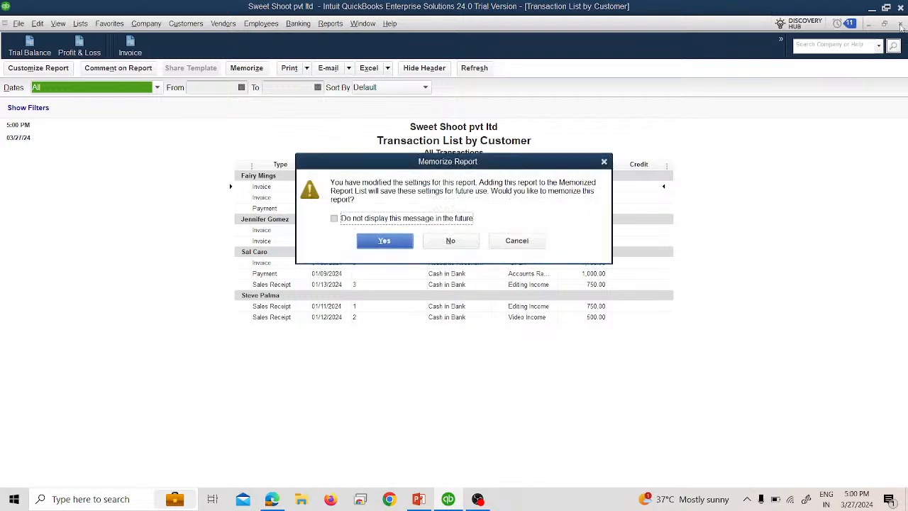
{"action": "left_click", "coordinate": [452, 242]}
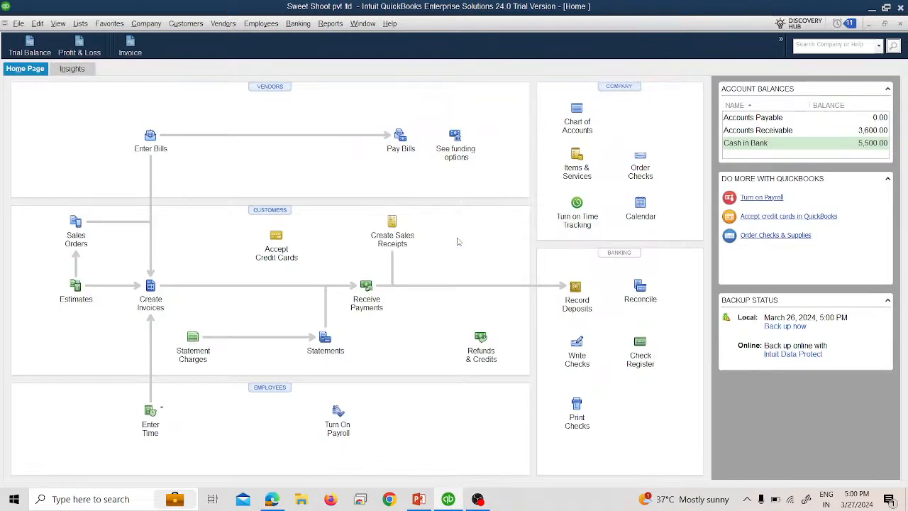
Step: Switch to the PowerPoint slide show and advance to the next slide
{"action": "key", "text": "alt+Tab"}
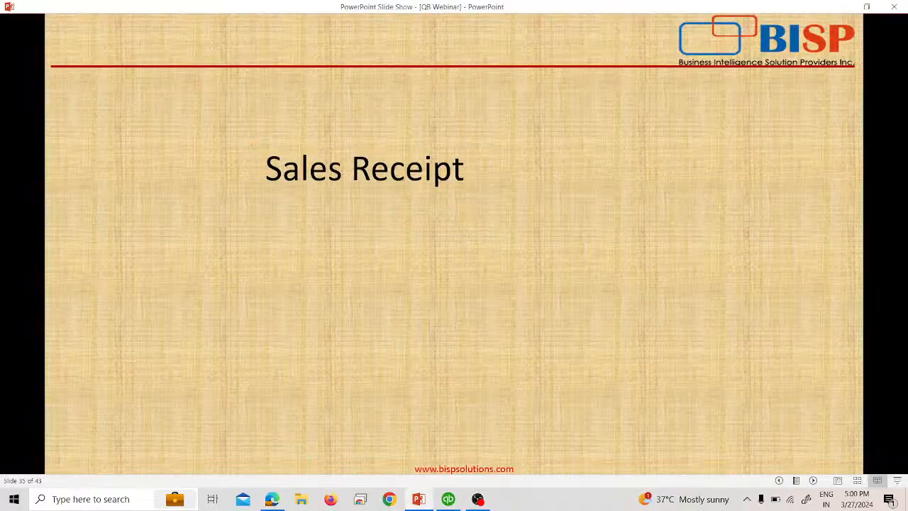
{"action": "key", "text": "Right"}
{"action": "key", "text": "alt+Tab"}
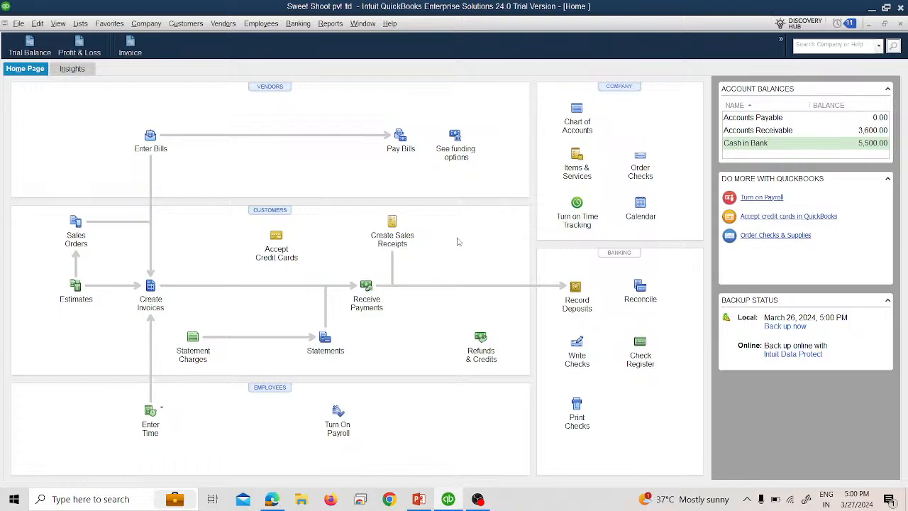
{"action": "key", "text": "alt+Tab"}
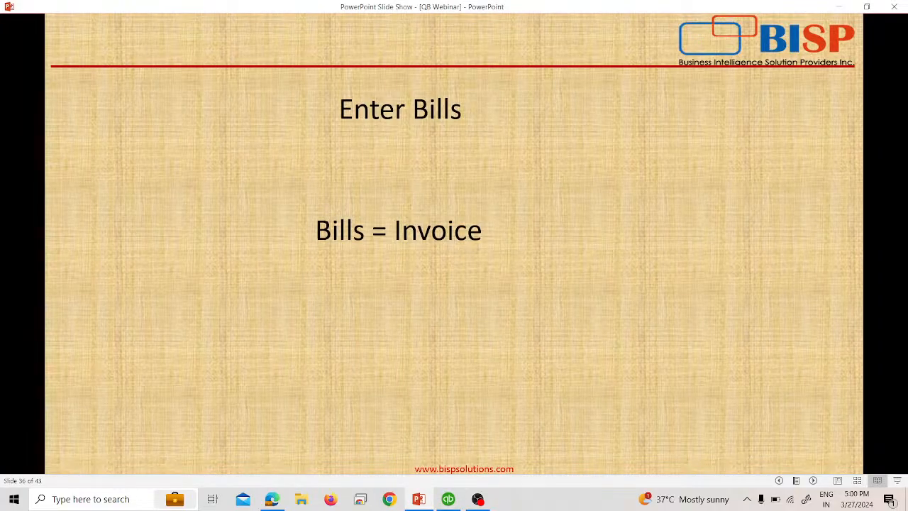
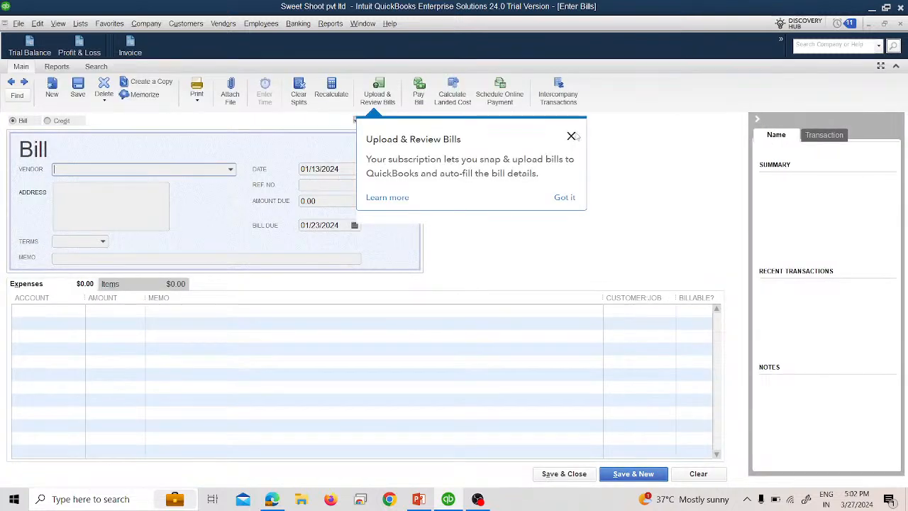
Step: Dismiss the Upload & Review Bills tip and compare the Item Receipt and Credit forms before returning to a bill
{"action": "left_click", "coordinate": [571, 135]}
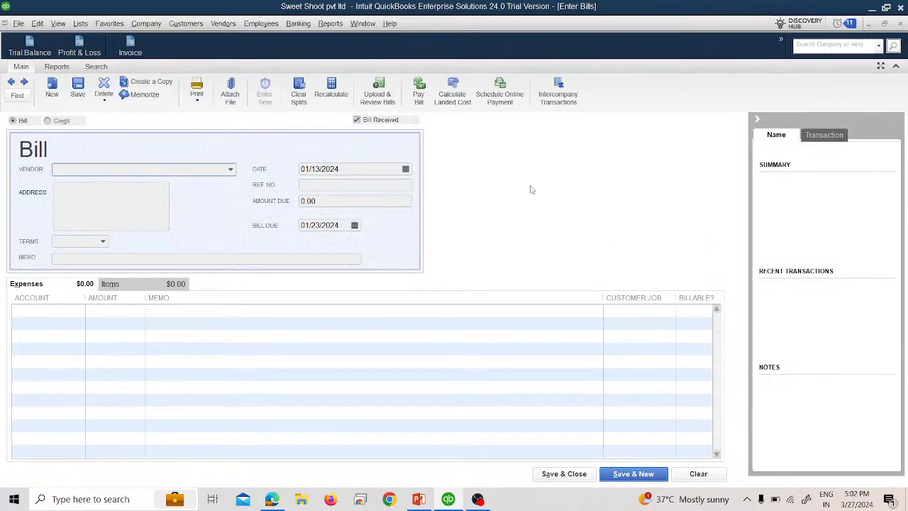
{"action": "left_click", "coordinate": [364, 124]}
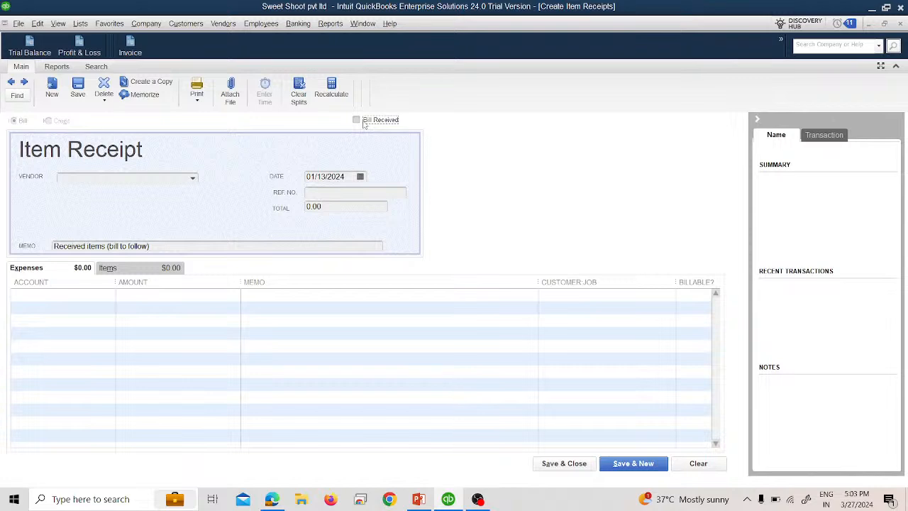
{"action": "left_click", "coordinate": [365, 122]}
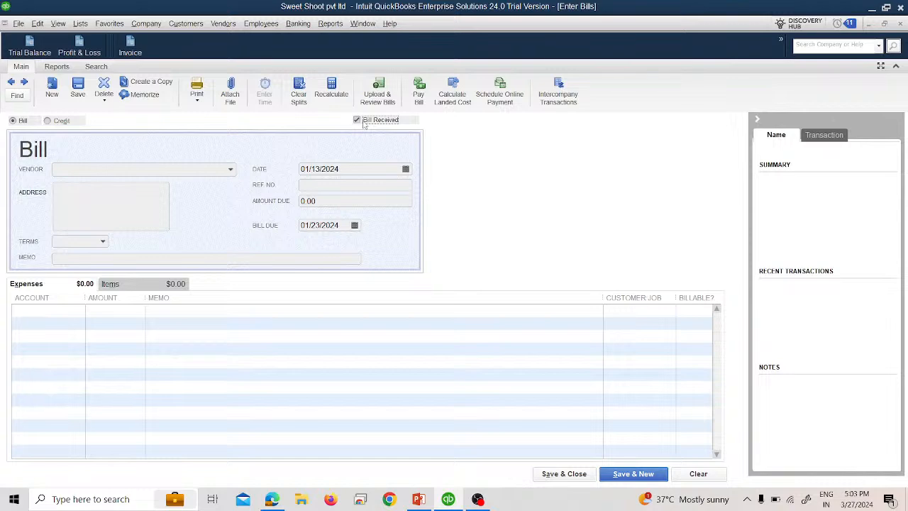
{"action": "left_click", "coordinate": [62, 121]}
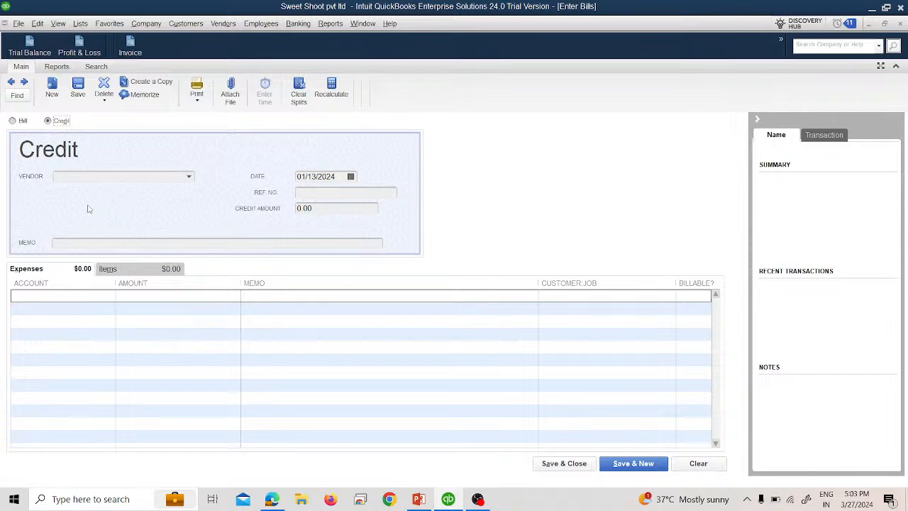
{"action": "left_click", "coordinate": [13, 121]}
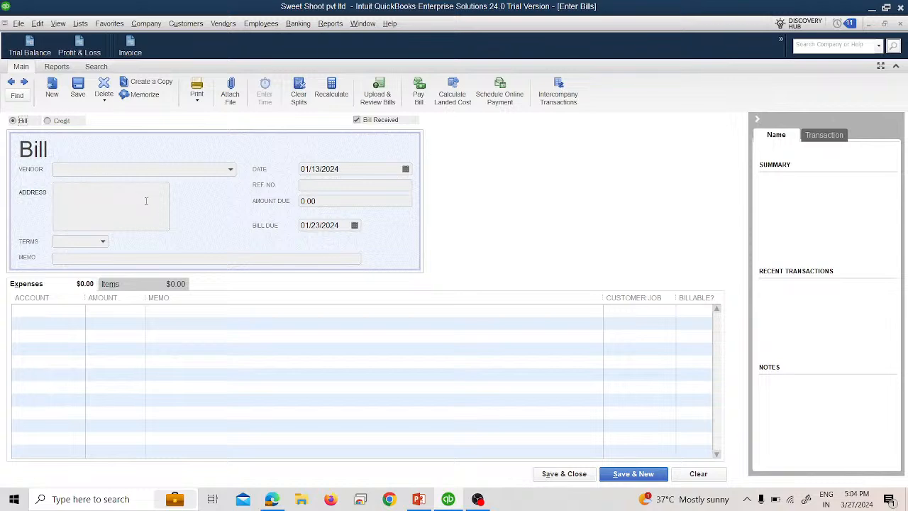
Step: Enter a bill dated 01/15/2024 for a vendor, with ref no 1212 and amount due 600
{"action": "left_click", "coordinate": [406, 170]}
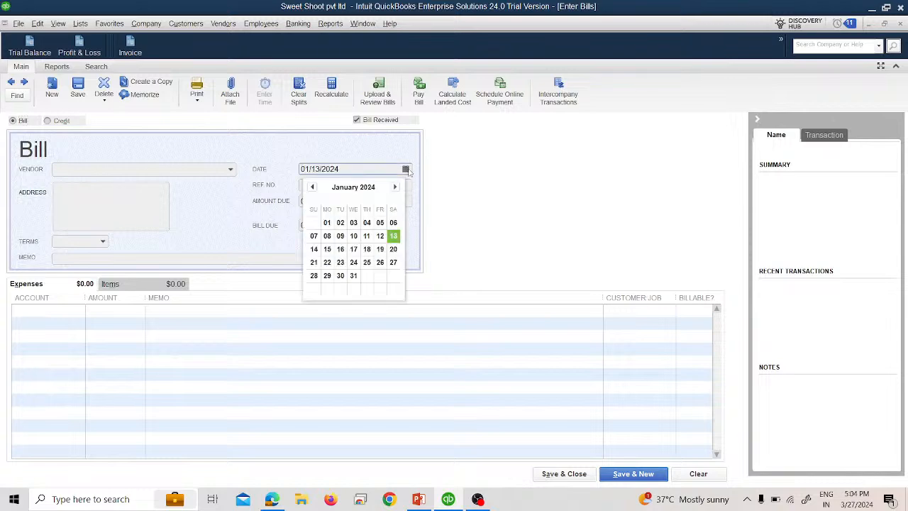
{"action": "left_click", "coordinate": [327, 249]}
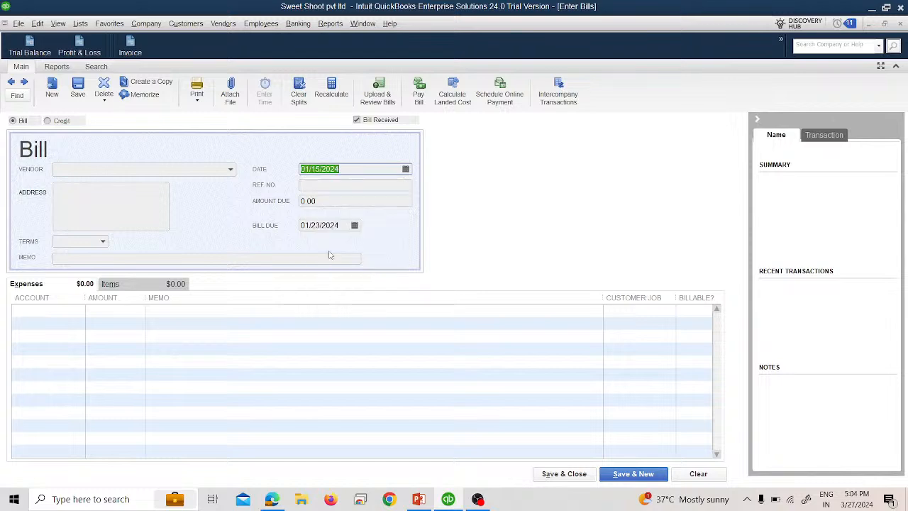
{"action": "left_click", "coordinate": [231, 169]}
{"action": "left_click", "coordinate": [127, 223]}
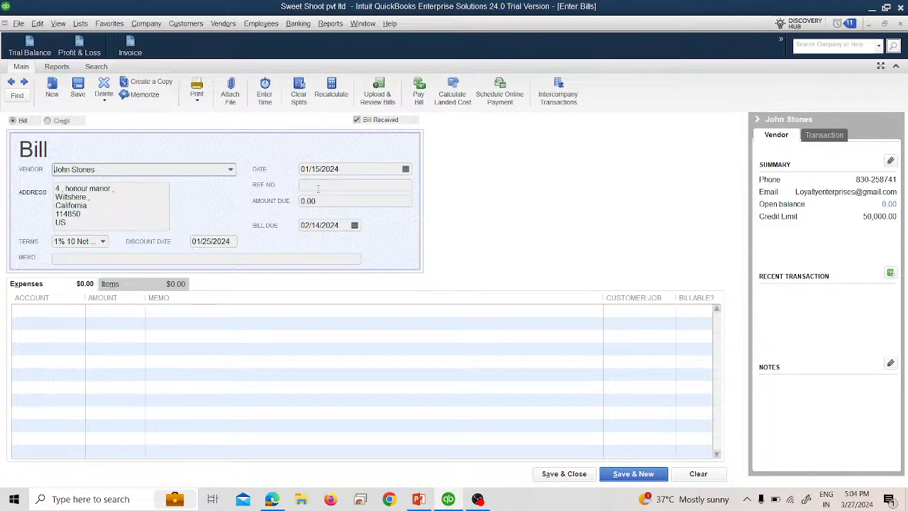
{"action": "left_click", "coordinate": [319, 186]}
{"action": "type", "text": "12"}
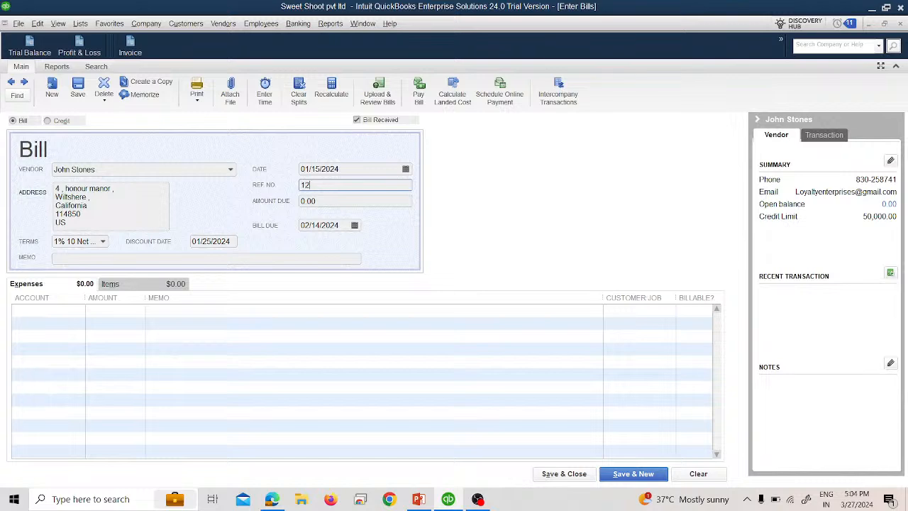
{"action": "type", "text": "12"}
{"action": "key", "text": "Tab"}
{"action": "type", "text": "600"}
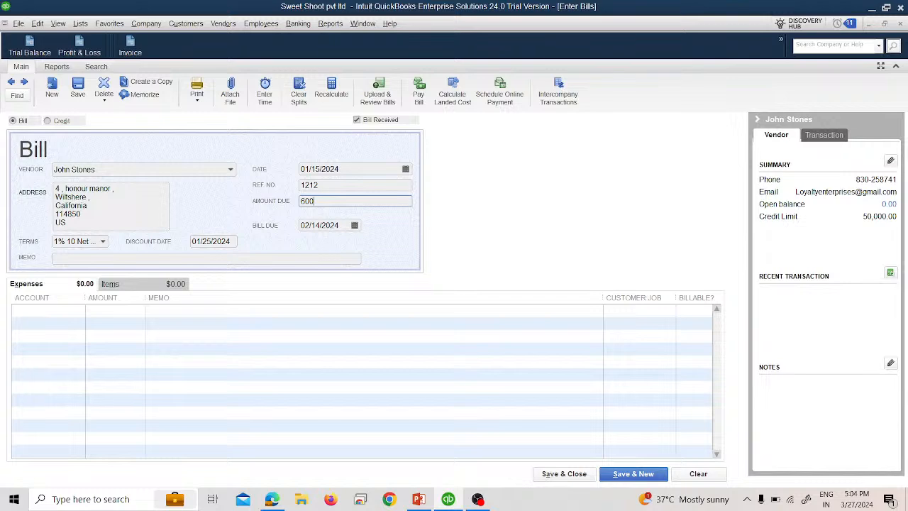
{"action": "key", "text": "Tab"}
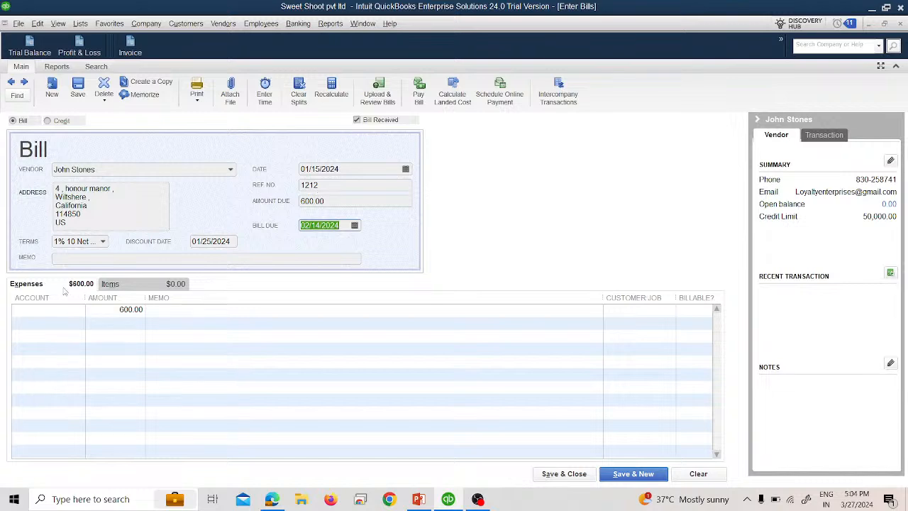
Step: Assign the 600 expense line to the Telephone Expenses account and save and close the bill
{"action": "left_click", "coordinate": [124, 287]}
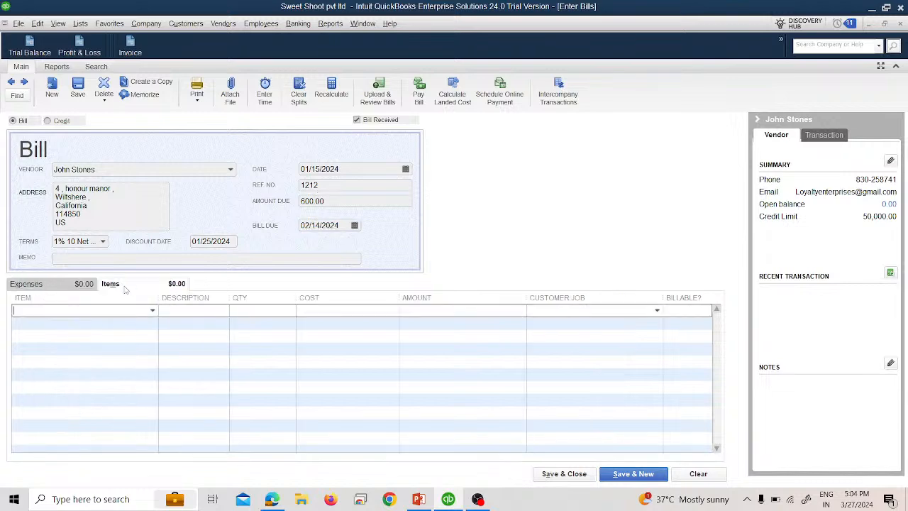
{"action": "left_click", "coordinate": [76, 287]}
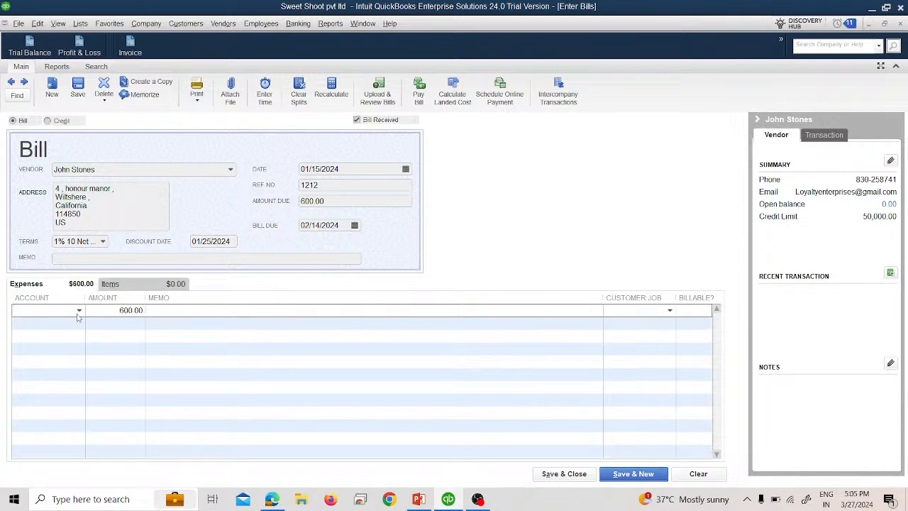
{"action": "left_click", "coordinate": [78, 315]}
{"action": "left_click", "coordinate": [54, 281]}
{"action": "left_click", "coordinate": [110, 284]}
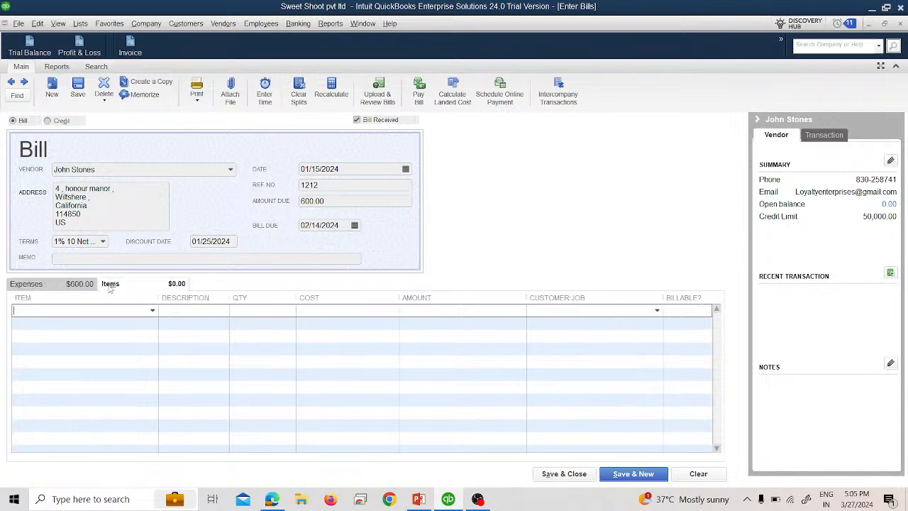
{"action": "left_click", "coordinate": [52, 285]}
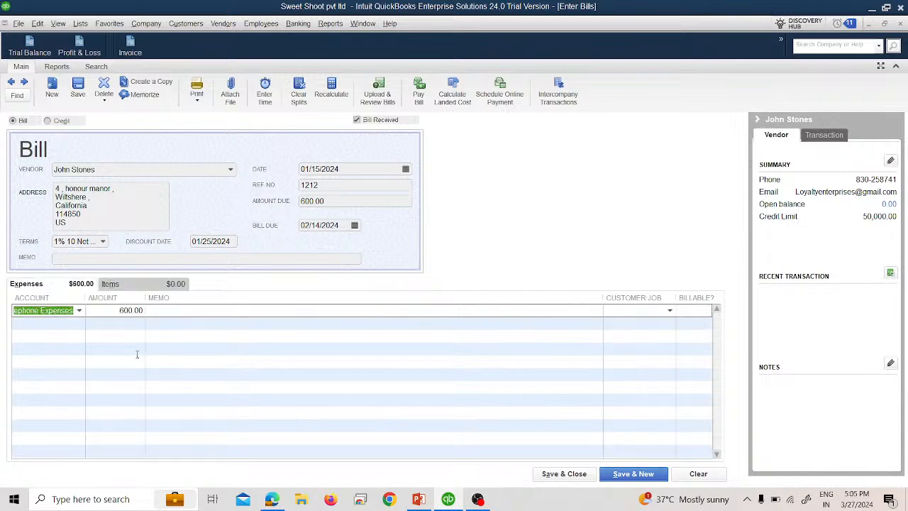
{"action": "left_click", "coordinate": [566, 477]}
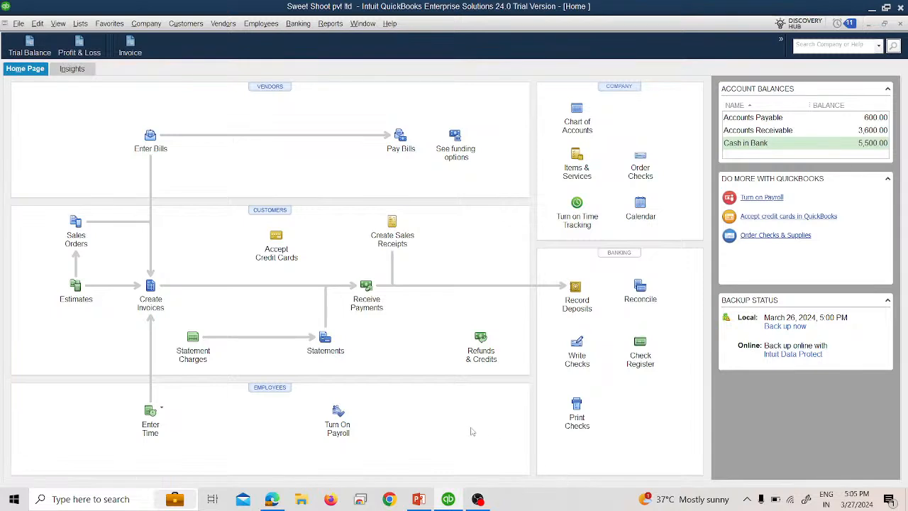
Step: Open the Trial Balance to review the account balances, then close it
{"action": "left_click", "coordinate": [32, 46]}
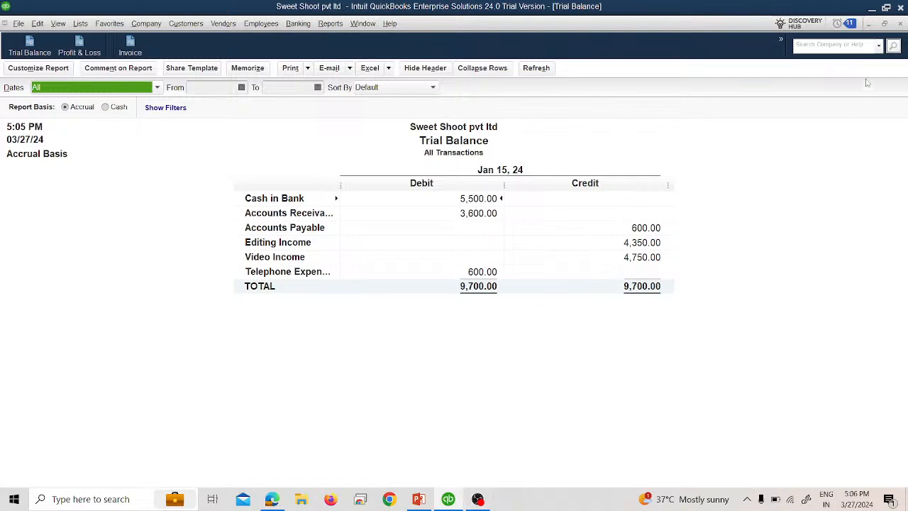
{"action": "left_click", "coordinate": [899, 23]}
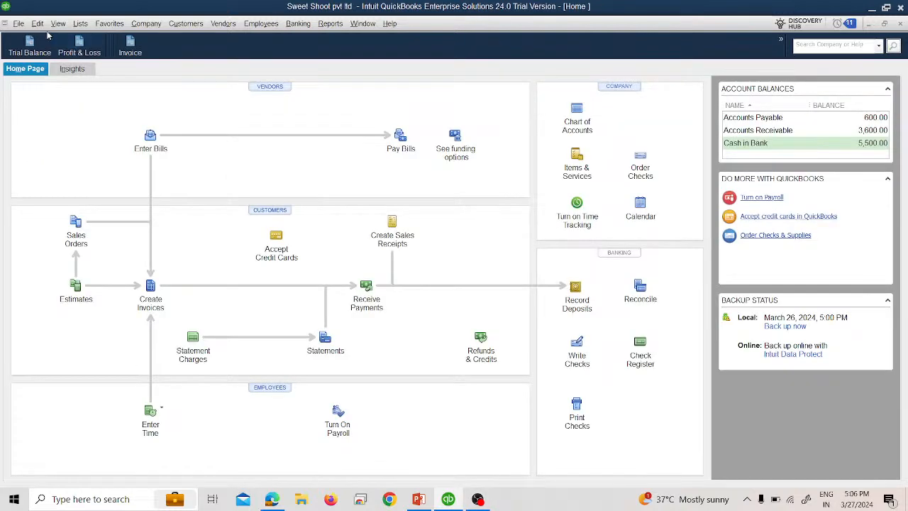
Step: Open a new bill dated 01/16/2024 for another vendor, with ref no 7845 and amount due 400
{"action": "left_click", "coordinate": [225, 26]}
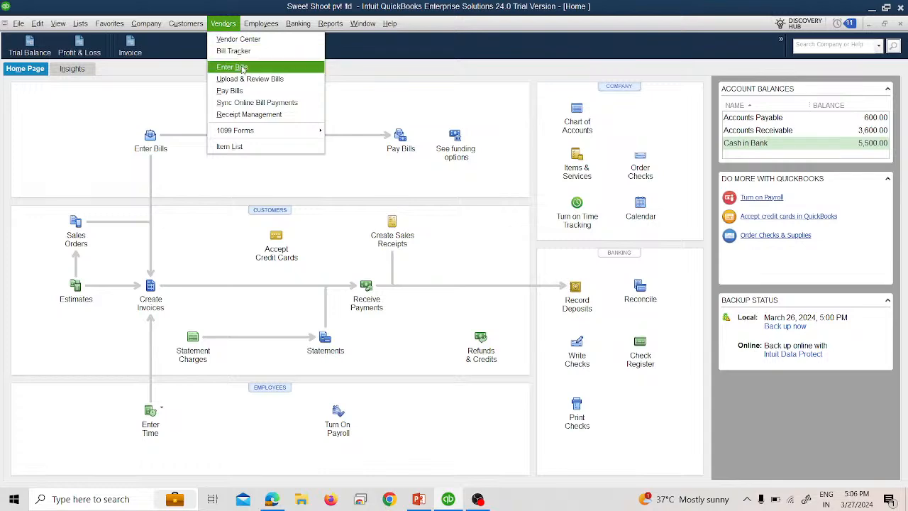
{"action": "left_click", "coordinate": [233, 66]}
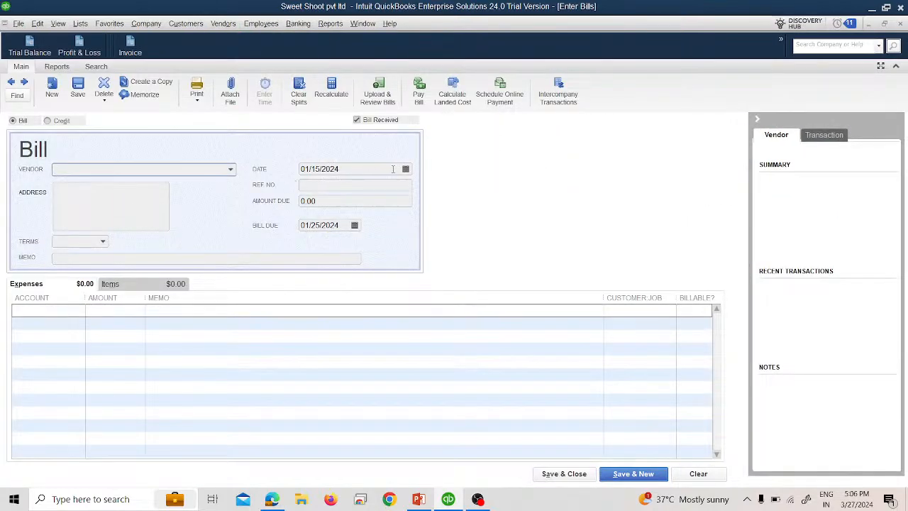
{"action": "left_click", "coordinate": [405, 169]}
{"action": "left_click", "coordinate": [341, 252]}
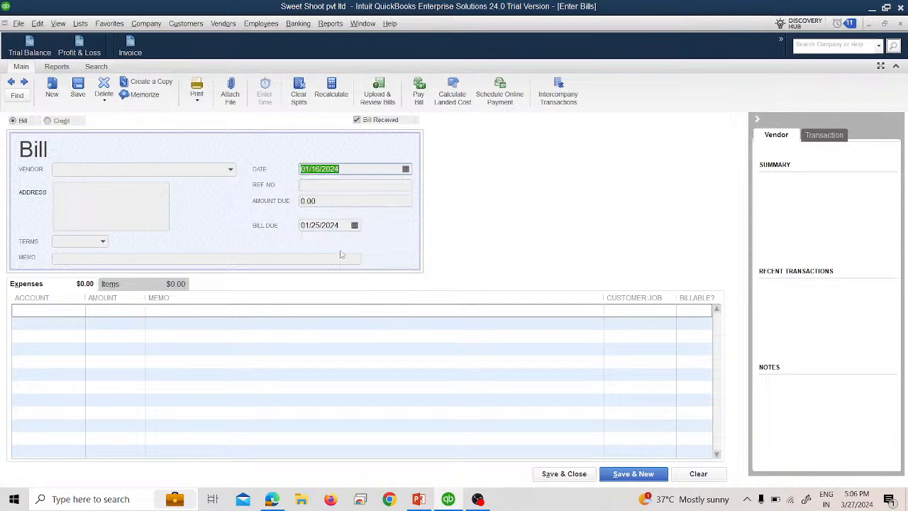
{"action": "left_click", "coordinate": [231, 170]}
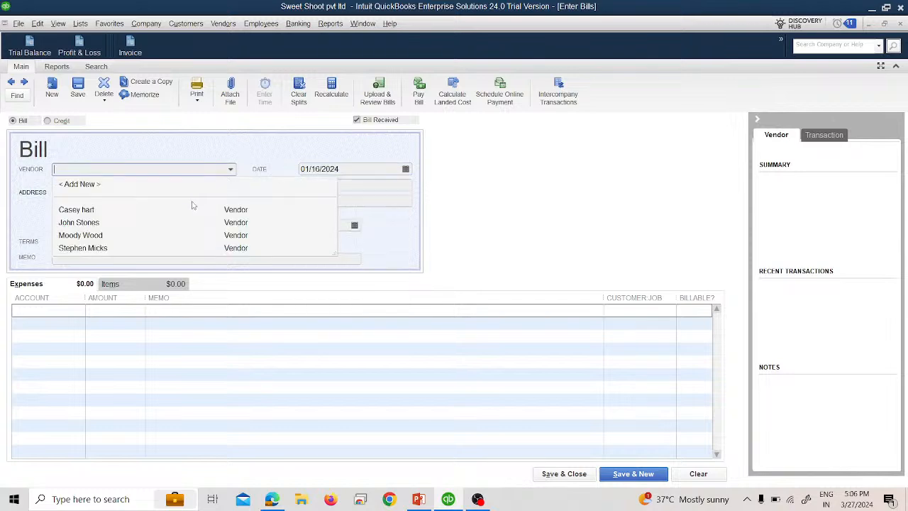
{"action": "left_click", "coordinate": [181, 248]}
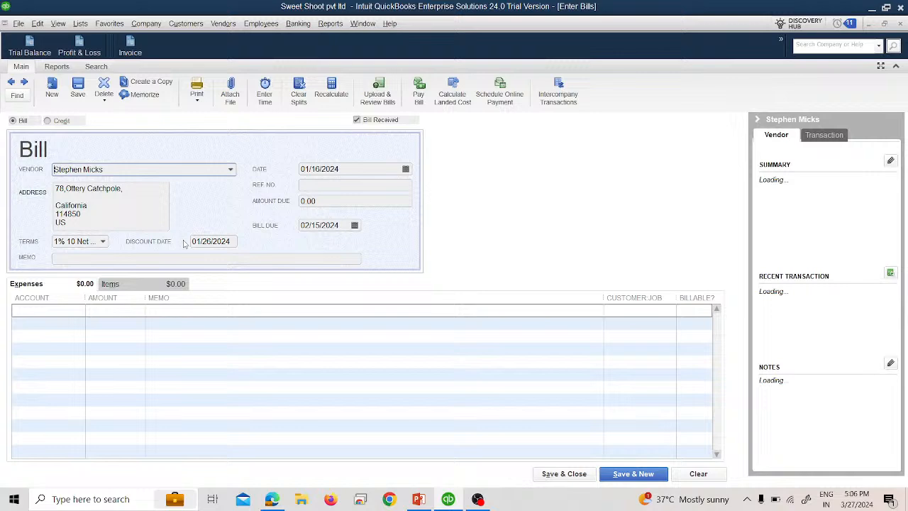
{"action": "left_click", "coordinate": [312, 186]}
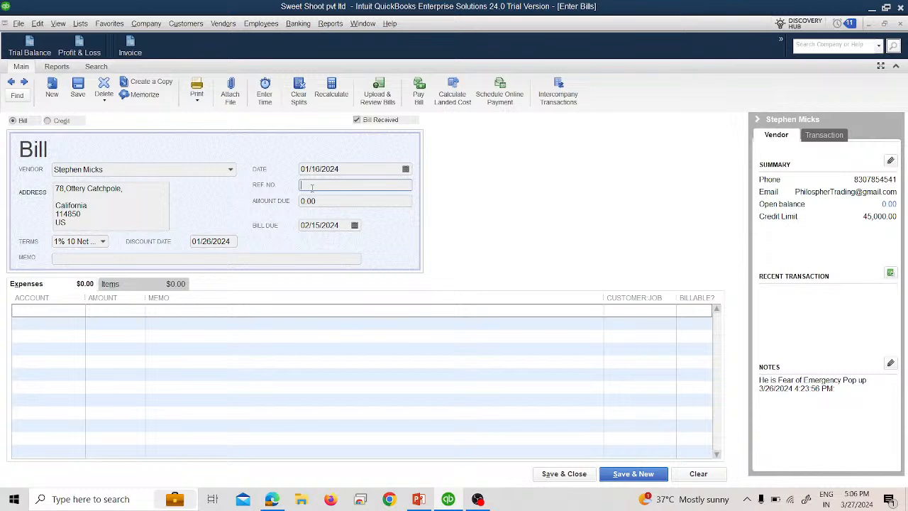
{"action": "type", "text": "7845"}
{"action": "key", "text": "Tab"}
{"action": "type", "text": "400"}
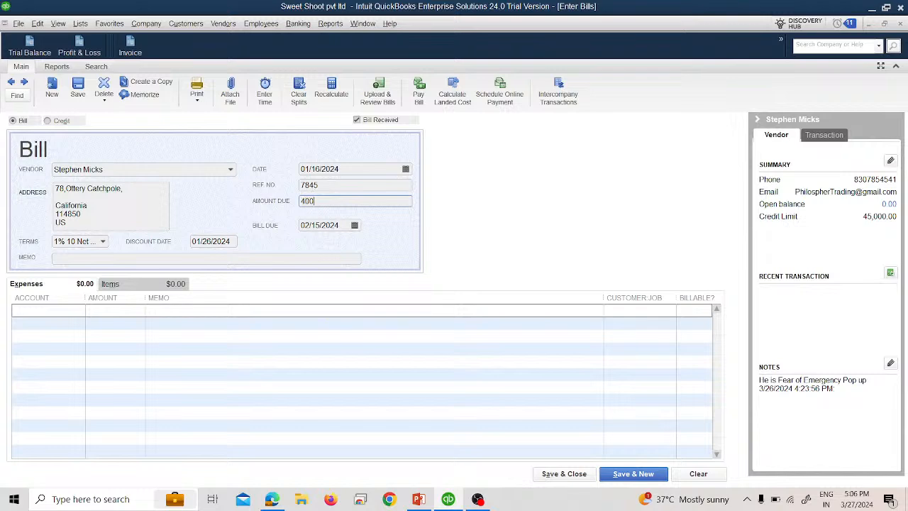
{"action": "key", "text": "Tab"}
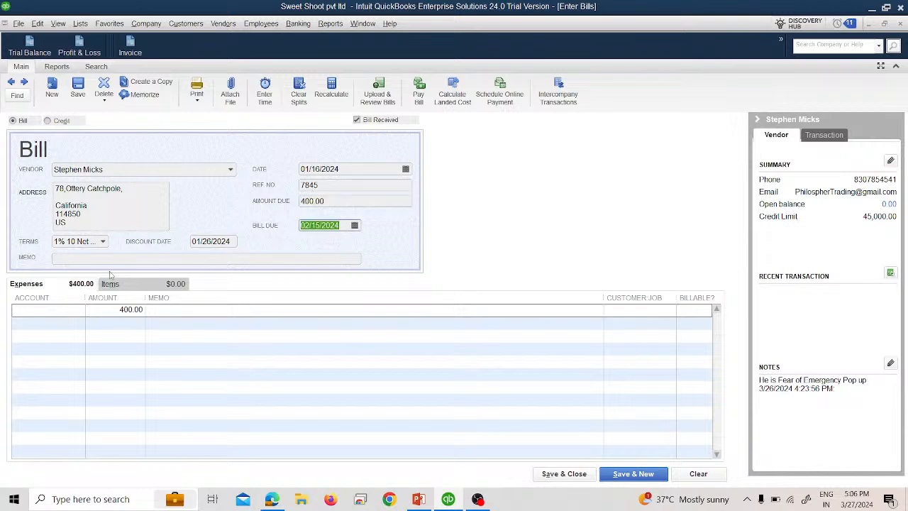
Step: Charge the 400 expense line to Electric Expenses and save the bill, starting a new one
{"action": "left_click", "coordinate": [79, 310]}
{"action": "left_click", "coordinate": [79, 310]}
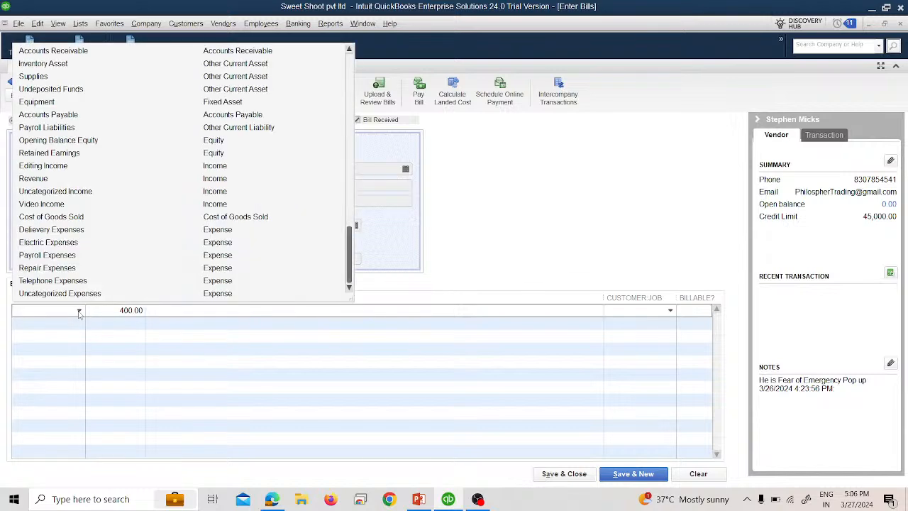
{"action": "left_click", "coordinate": [49, 242]}
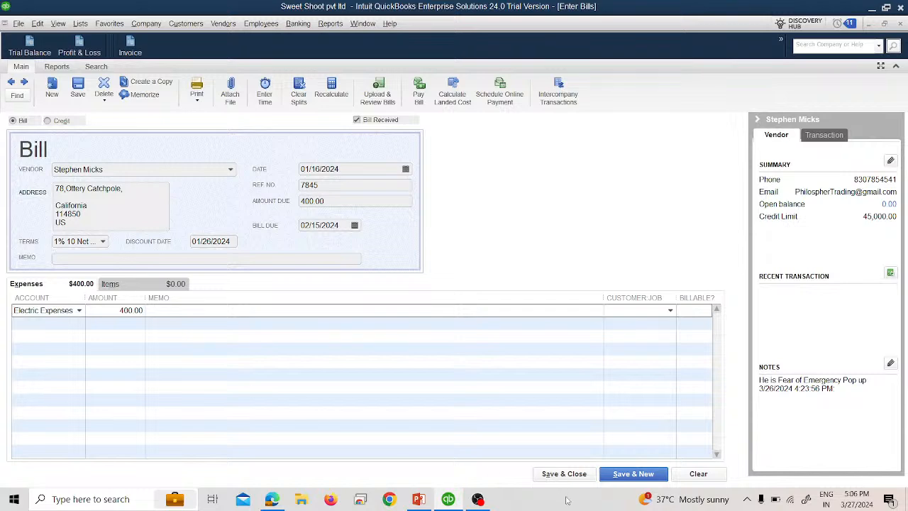
{"action": "left_click", "coordinate": [617, 477]}
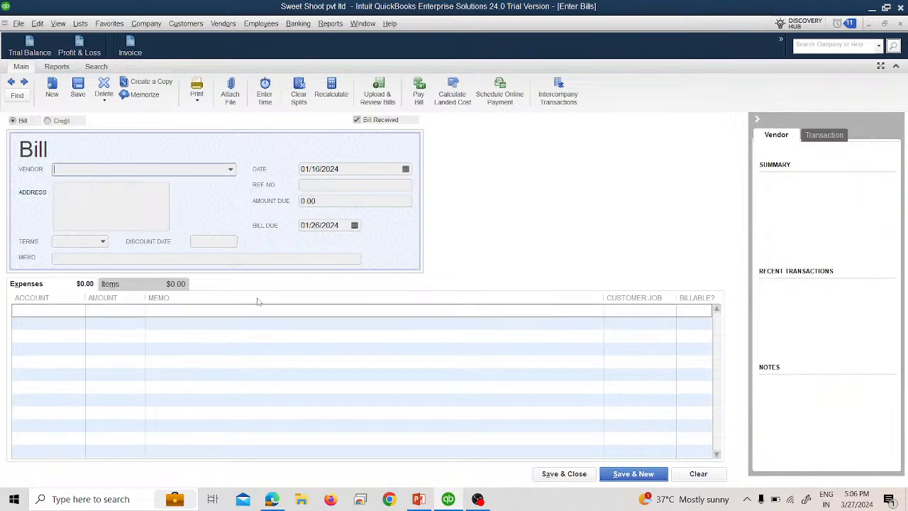
Step: Enter a bill dated 01/17/2024 for a third vendor, with ref no 1478 and amount due 200
{"action": "left_click", "coordinate": [405, 169]}
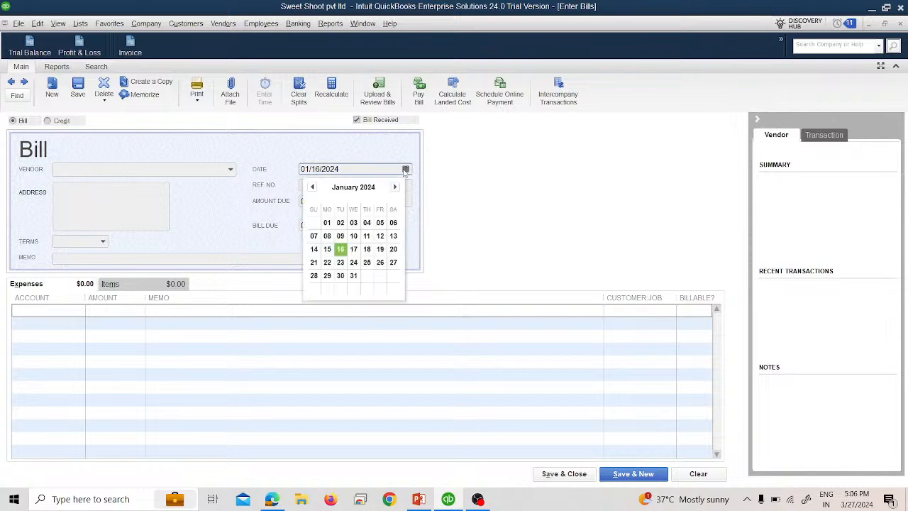
{"action": "left_click", "coordinate": [353, 249]}
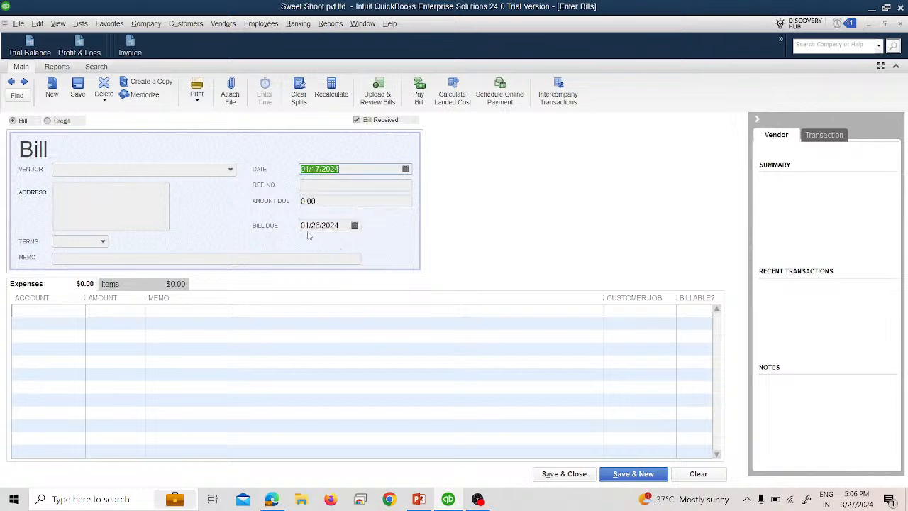
{"action": "left_click", "coordinate": [231, 171]}
{"action": "left_click", "coordinate": [153, 211]}
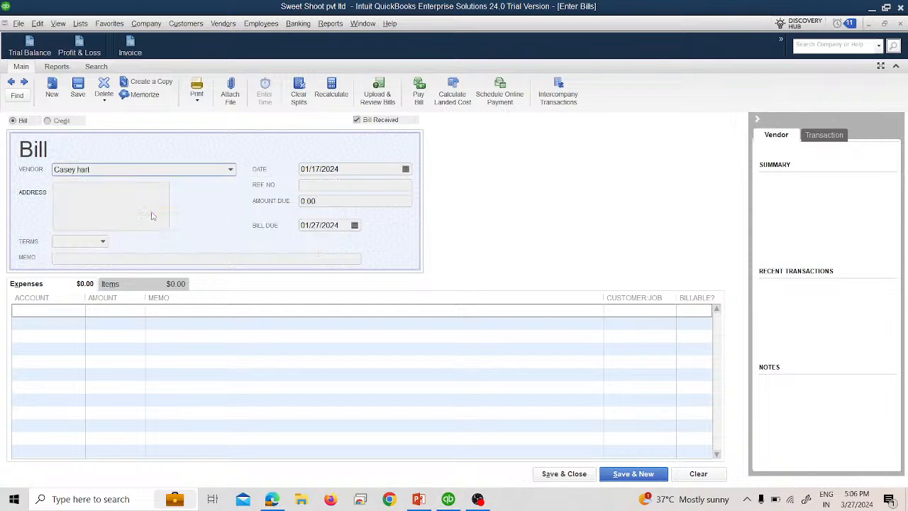
{"action": "left_click", "coordinate": [319, 186]}
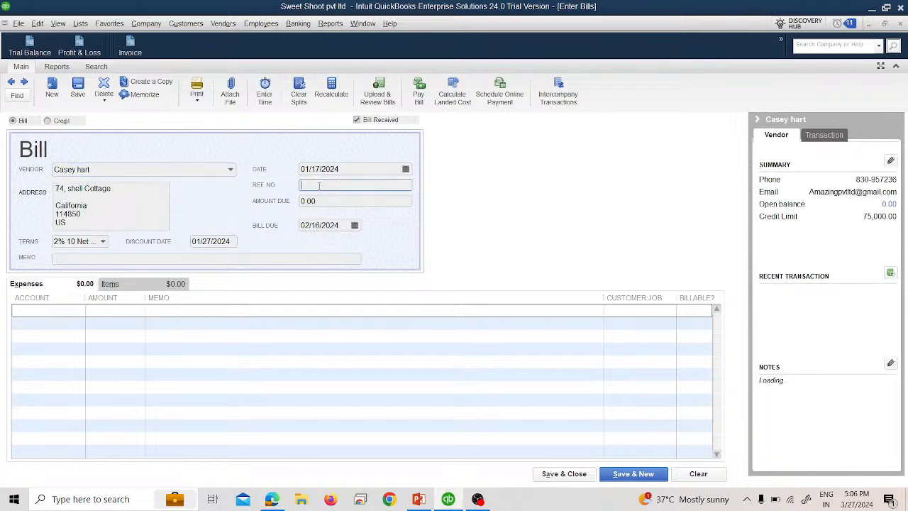
{"action": "type", "text": "14/"}
{"action": "type", "text": "8"}
{"action": "left_click", "coordinate": [351, 200]}
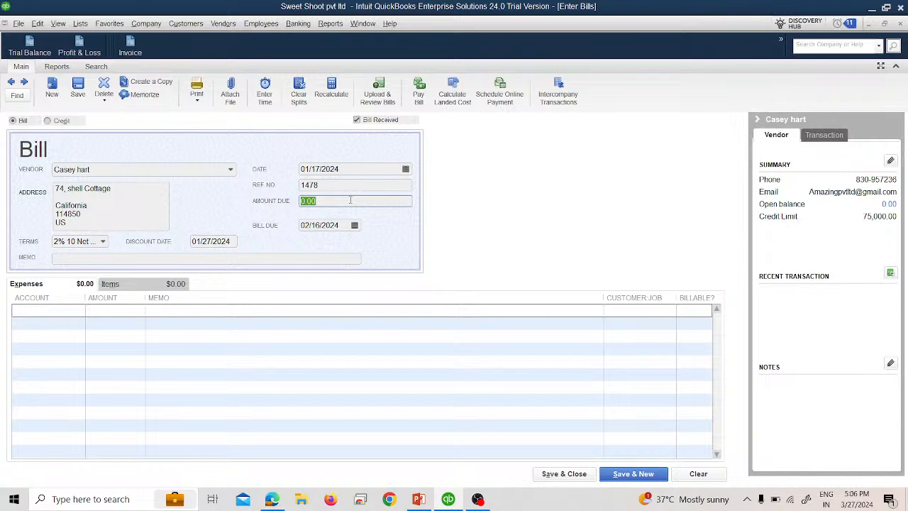
{"action": "type", "text": "200"}
{"action": "key", "text": "Tab"}
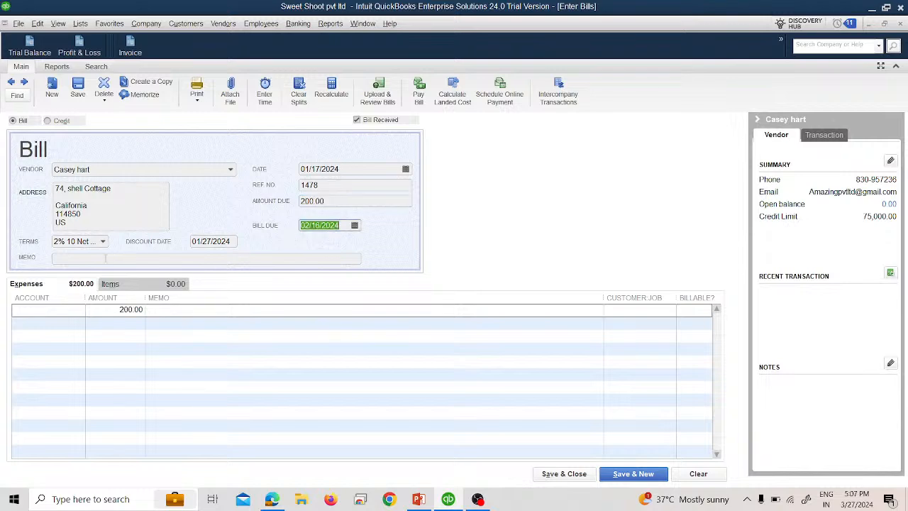
Step: Charge the 200 expense line to Delivery Expenses and save the bill, starting a new one
{"action": "left_click", "coordinate": [80, 312]}
{"action": "left_click", "coordinate": [79, 310]}
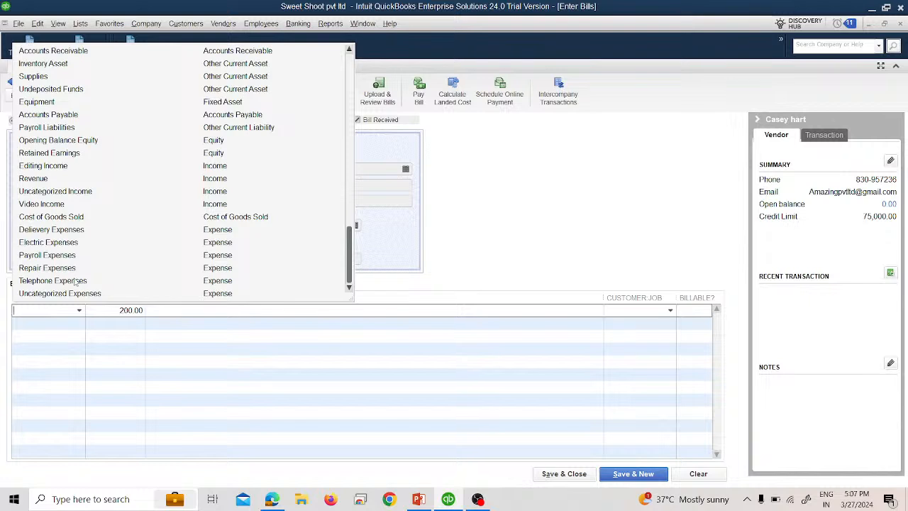
{"action": "left_click", "coordinate": [61, 230]}
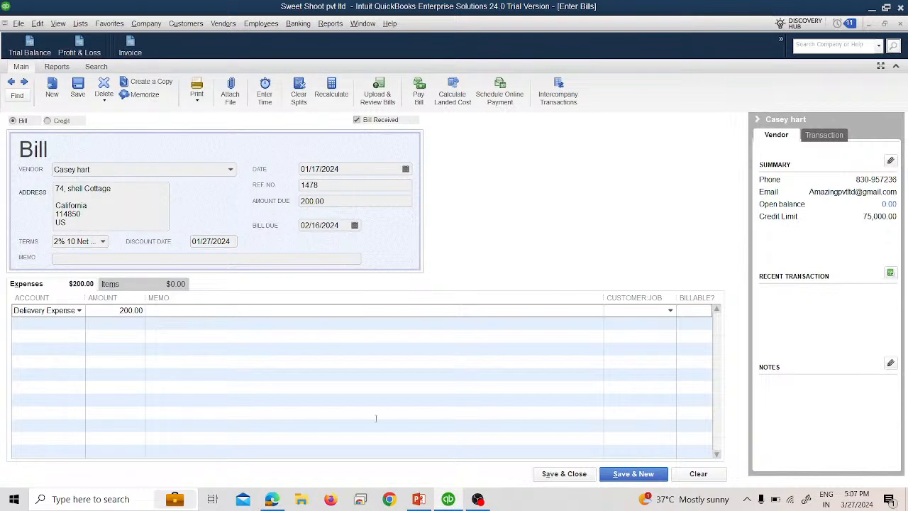
{"action": "left_click", "coordinate": [633, 473]}
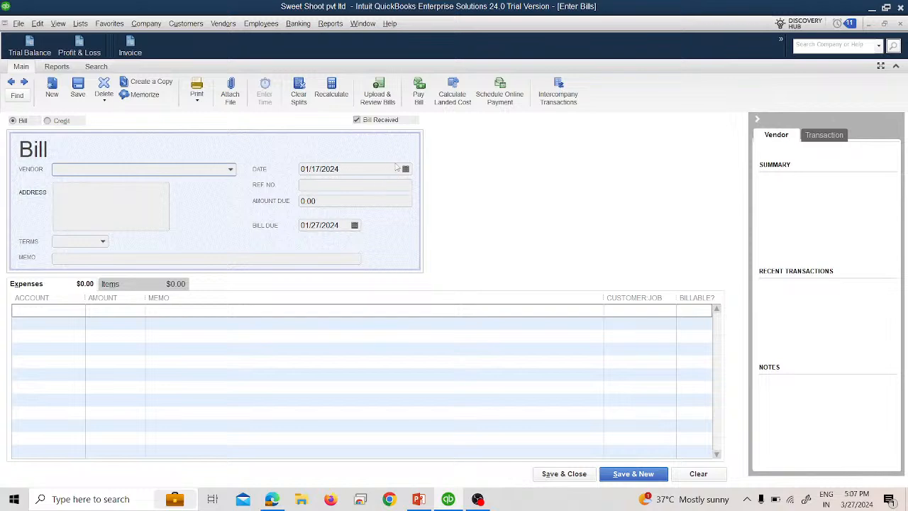
Step: Enter a bill dated 01/18/2024 for another vendor, with ref no 456 and amount due 100
{"action": "left_click", "coordinate": [405, 168]}
{"action": "left_click", "coordinate": [367, 249]}
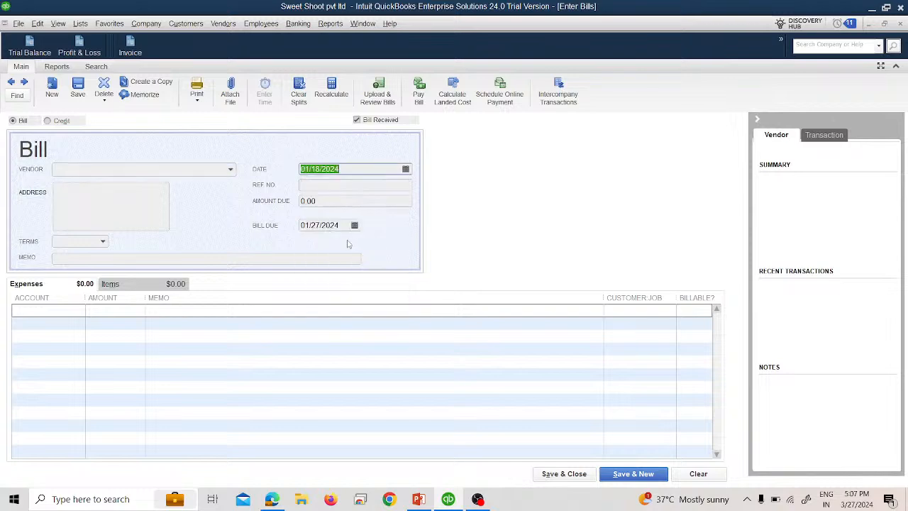
{"action": "left_click", "coordinate": [230, 169]}
{"action": "left_click", "coordinate": [80, 235]}
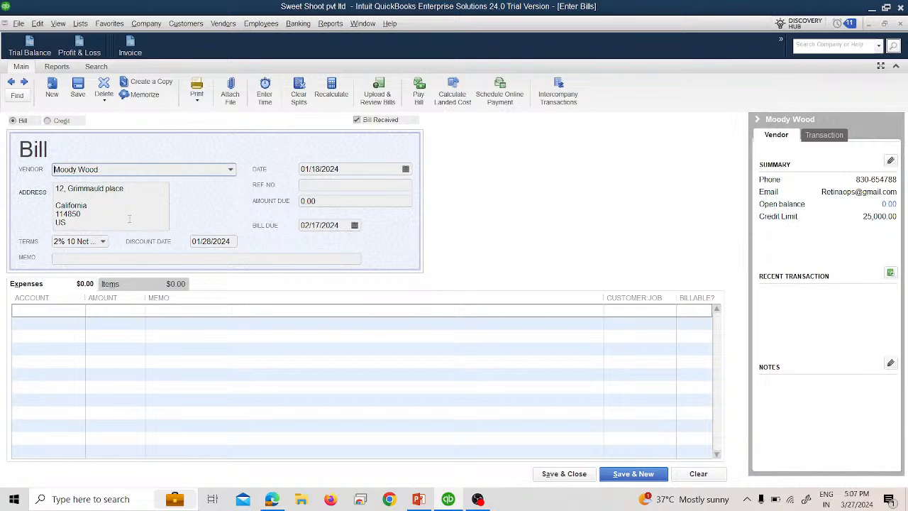
{"action": "left_click", "coordinate": [314, 185]}
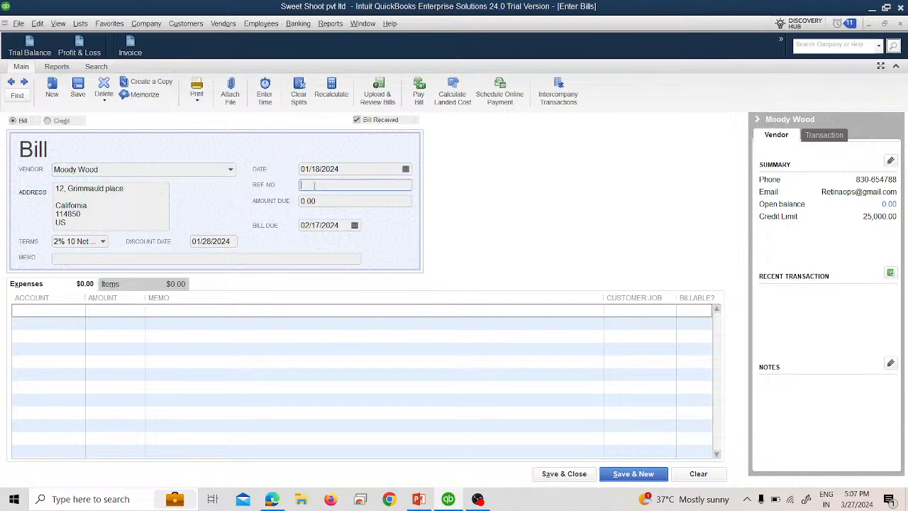
{"action": "type", "text": "100"}
{"action": "key", "text": "Tab"}
{"action": "left_click", "coordinate": [321, 184]}
{"action": "type", "text": "00"}
{"action": "key", "text": "BackSpace"}
{"action": "key", "text": "BackSpace"}
{"action": "key", "text": "BackSpace"}
{"action": "key", "text": "BackSpace"}
{"action": "key", "text": "BackSpace"}
{"action": "type", "text": "456"}
{"action": "key", "text": "Tab"}
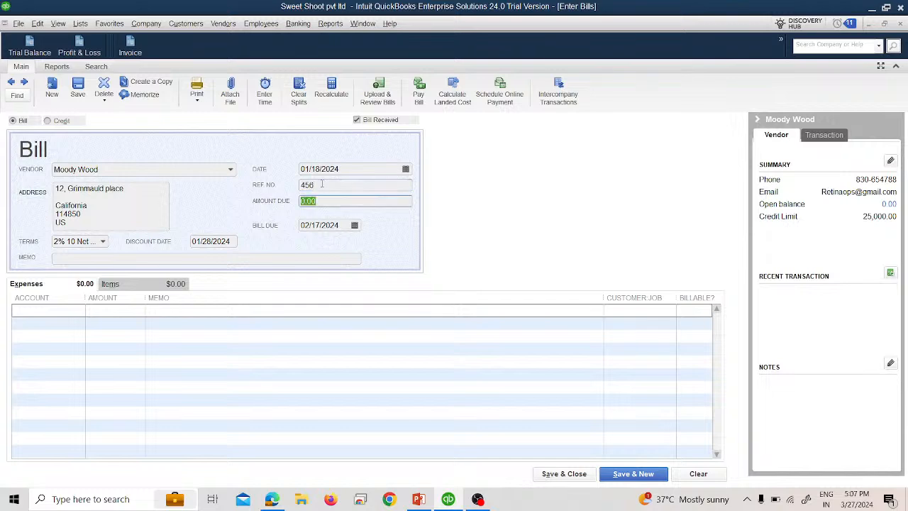
{"action": "type", "text": "100"}
{"action": "key", "text": "Tab"}
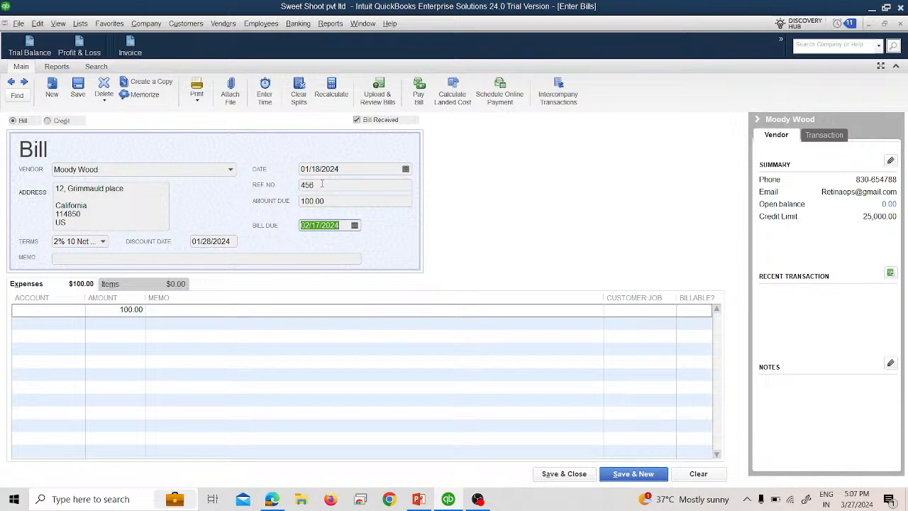
Step: Charge the 100 expense line to Repair Expenses and save the bill, starting a new one
{"action": "left_click", "coordinate": [49, 310]}
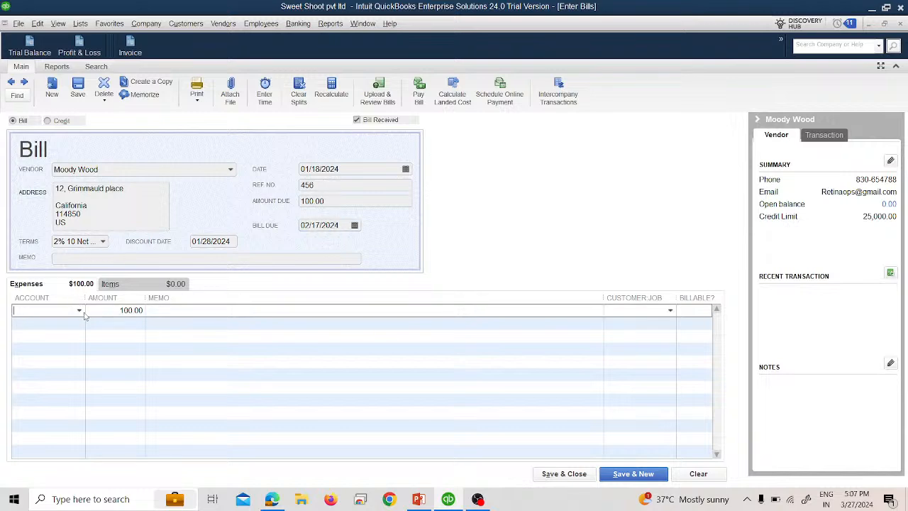
{"action": "left_click", "coordinate": [81, 312]}
{"action": "left_click", "coordinate": [62, 268]}
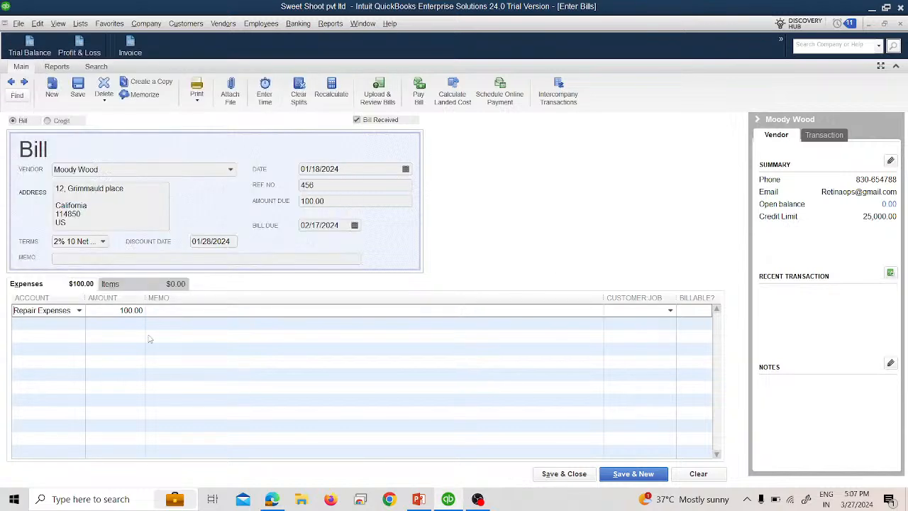
{"action": "left_click", "coordinate": [628, 477]}
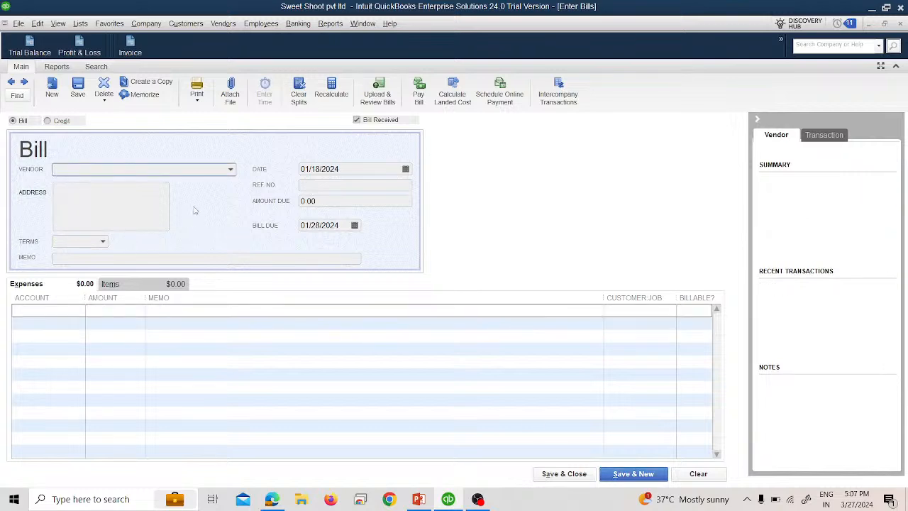
Step: Enter a bill dated 01/19/2024 for a different vendor, with ref no 1234 and amount due 2000
{"action": "left_click", "coordinate": [230, 169]}
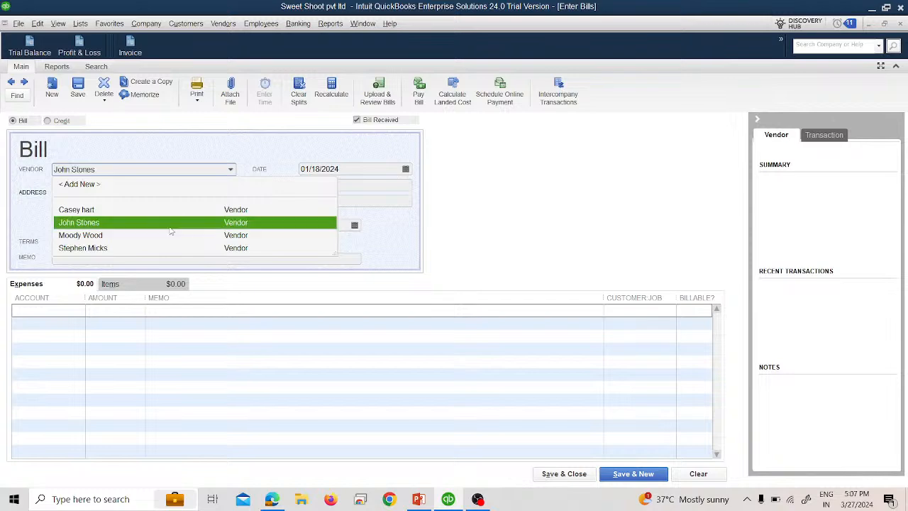
{"action": "left_click", "coordinate": [162, 222]}
{"action": "left_click", "coordinate": [405, 168]}
{"action": "left_click", "coordinate": [379, 249]}
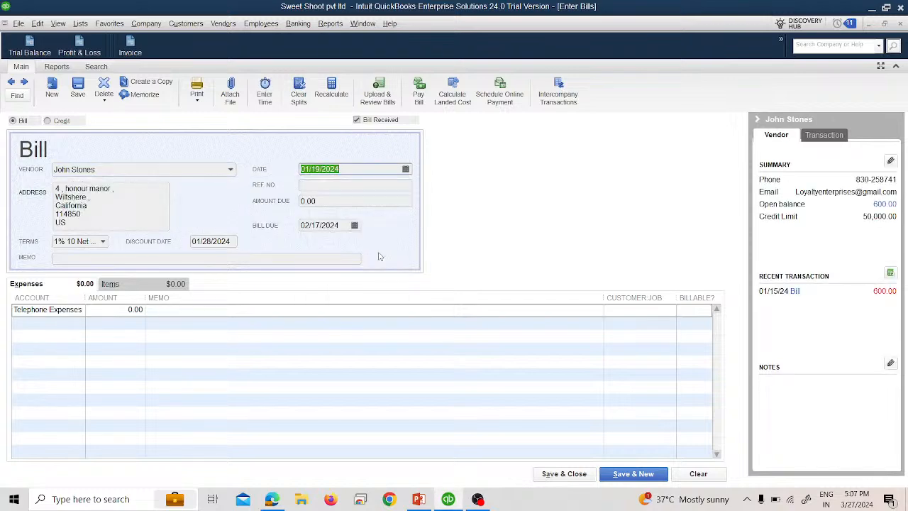
{"action": "left_click", "coordinate": [334, 186]}
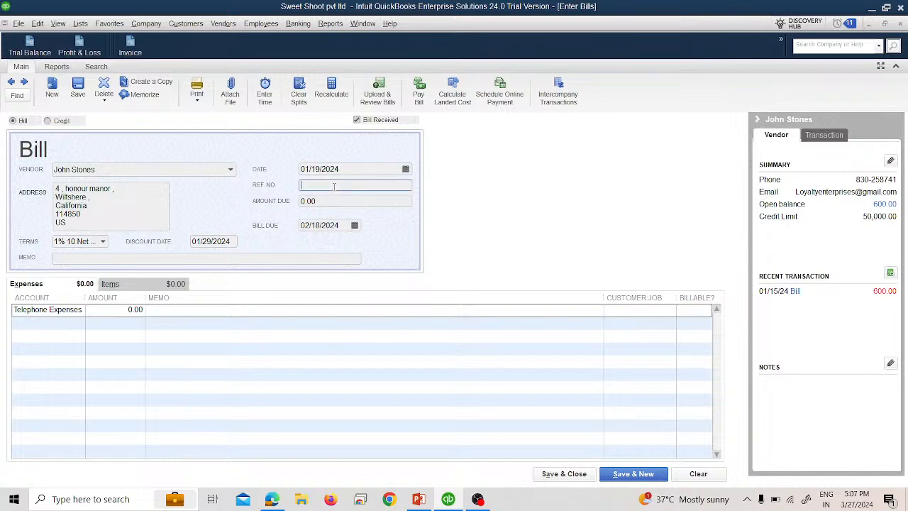
{"action": "type", "text": "1234"}
{"action": "key", "text": "Tab"}
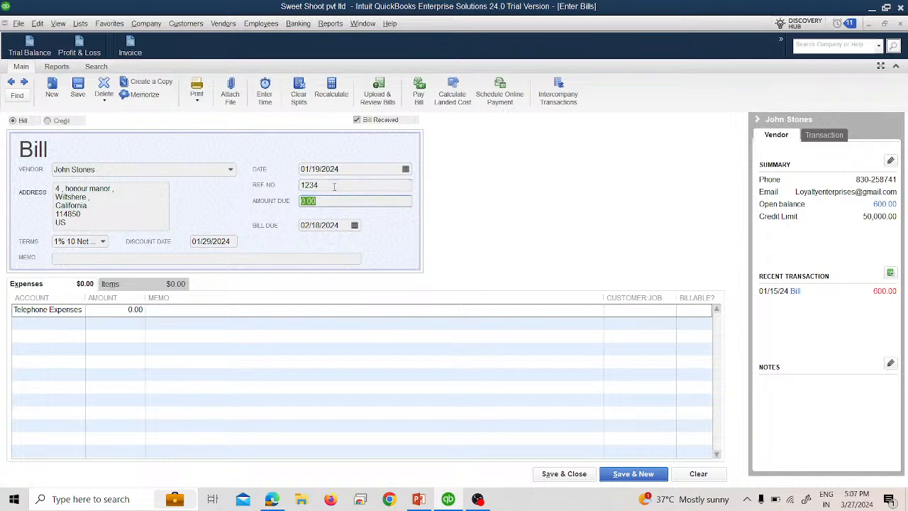
{"action": "type", "text": "2000"}
{"action": "key", "text": "Tab"}
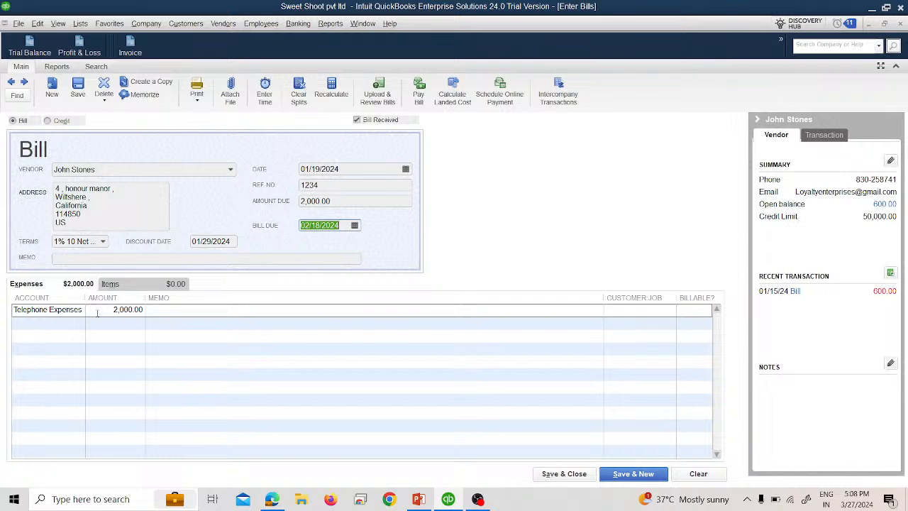
Step: Charge the 2,000 expense line to the Equipment account and save the bill, starting a new one
{"action": "left_click", "coordinate": [118, 288]}
{"action": "left_click", "coordinate": [76, 290]}
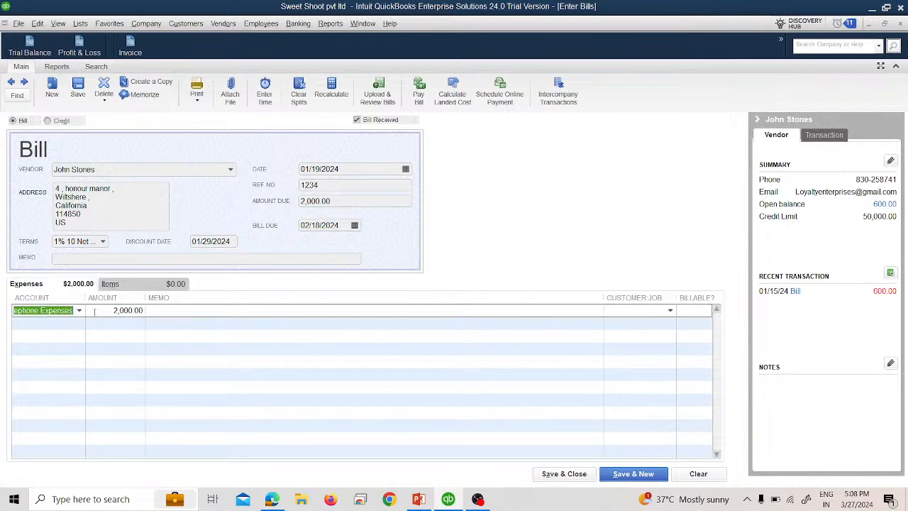
{"action": "left_click", "coordinate": [110, 284]}
{"action": "left_click", "coordinate": [147, 311]}
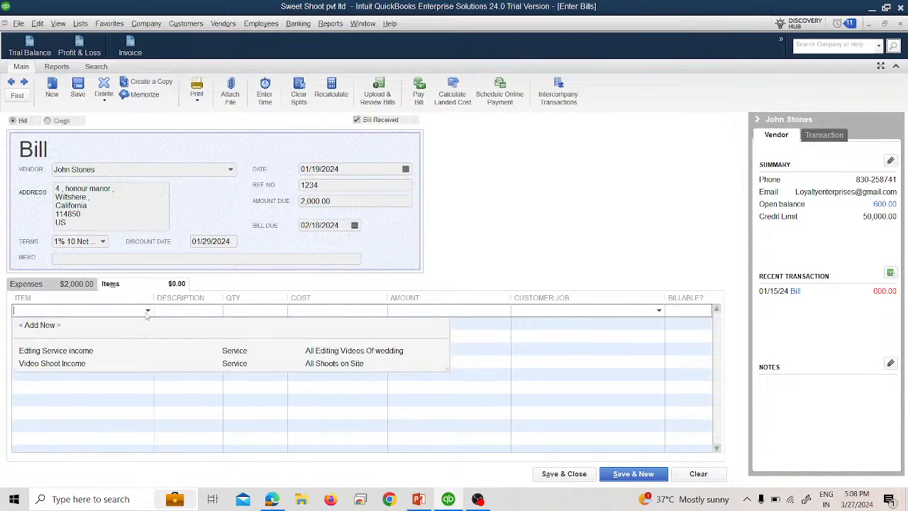
{"action": "left_click", "coordinate": [146, 314]}
{"action": "left_click", "coordinate": [74, 289]}
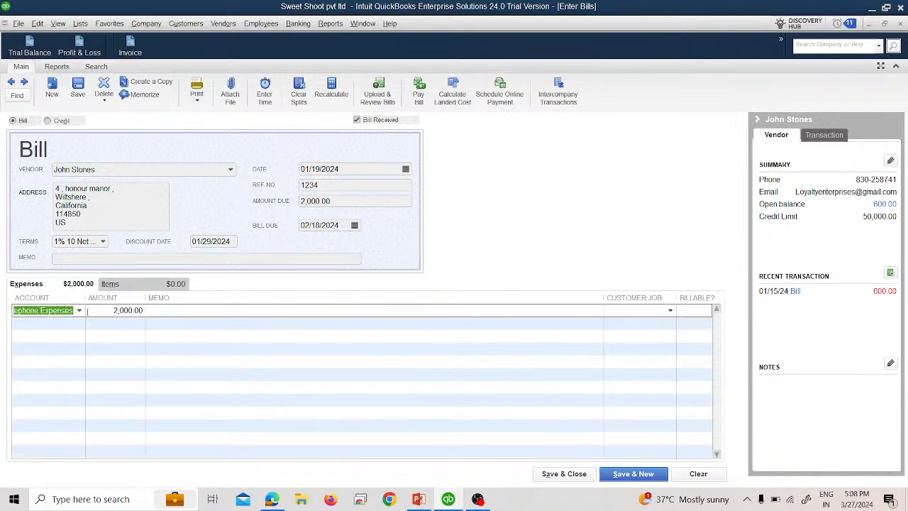
{"action": "left_click", "coordinate": [78, 311]}
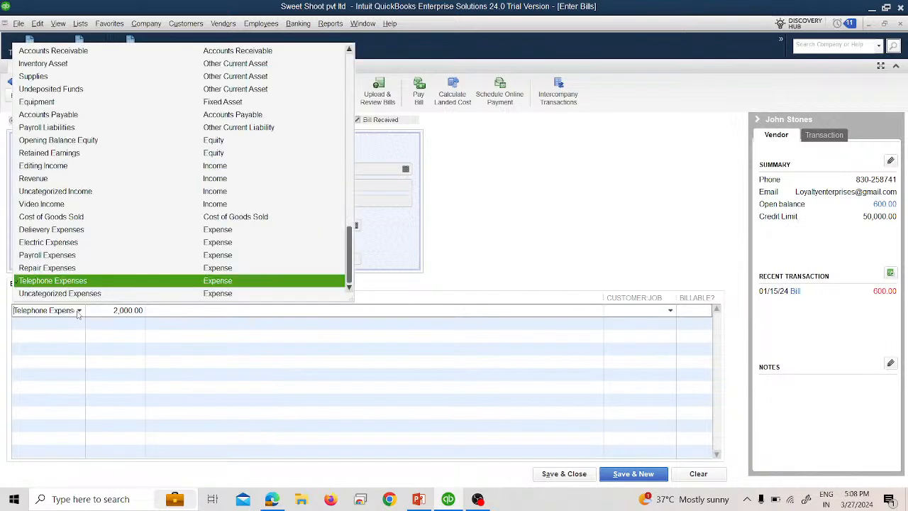
{"action": "left_click", "coordinate": [48, 107]}
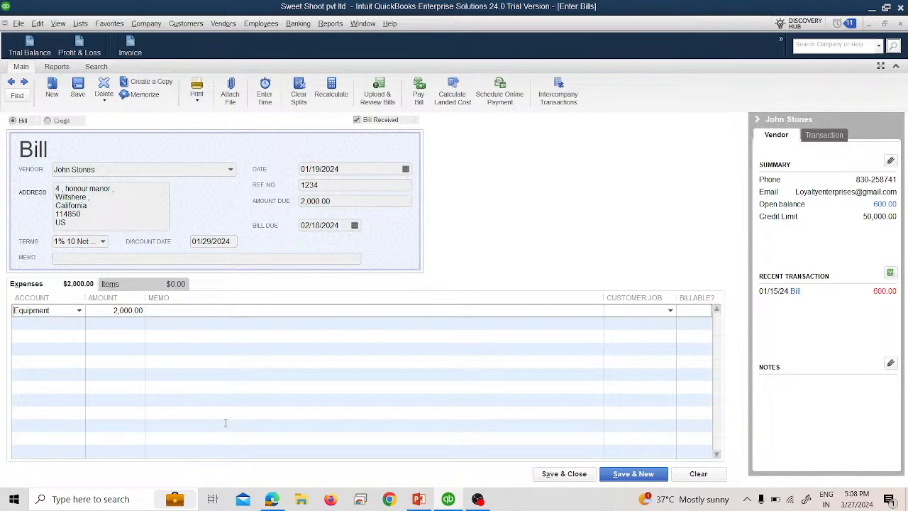
{"action": "key", "text": "Tab"}
{"action": "left_click", "coordinate": [646, 474]}
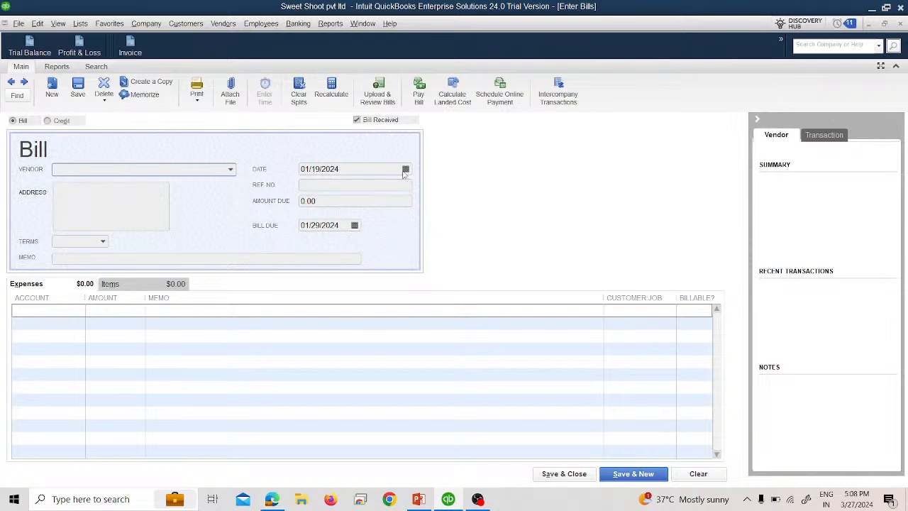
Step: Enter a bill dated 01/20/2024 for another vendor, with ref no 1785 and amount due 250
{"action": "left_click", "coordinate": [405, 170]}
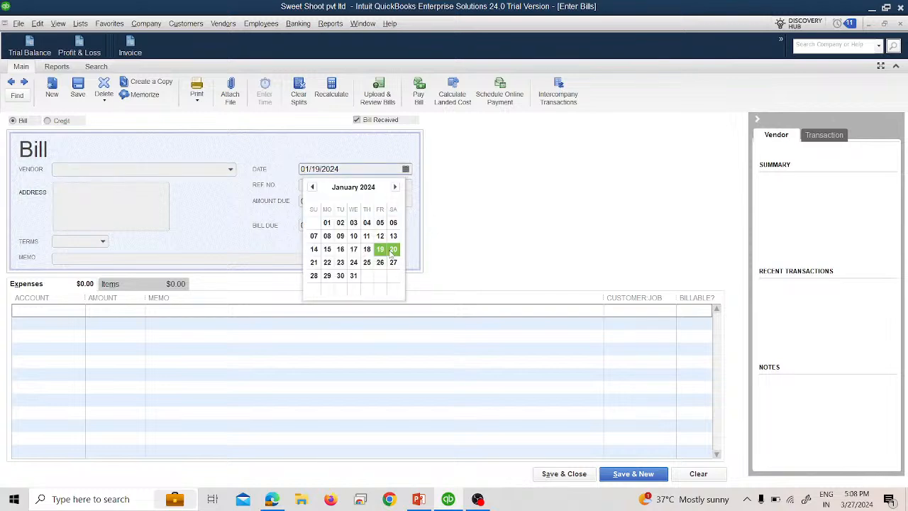
{"action": "left_click", "coordinate": [392, 249]}
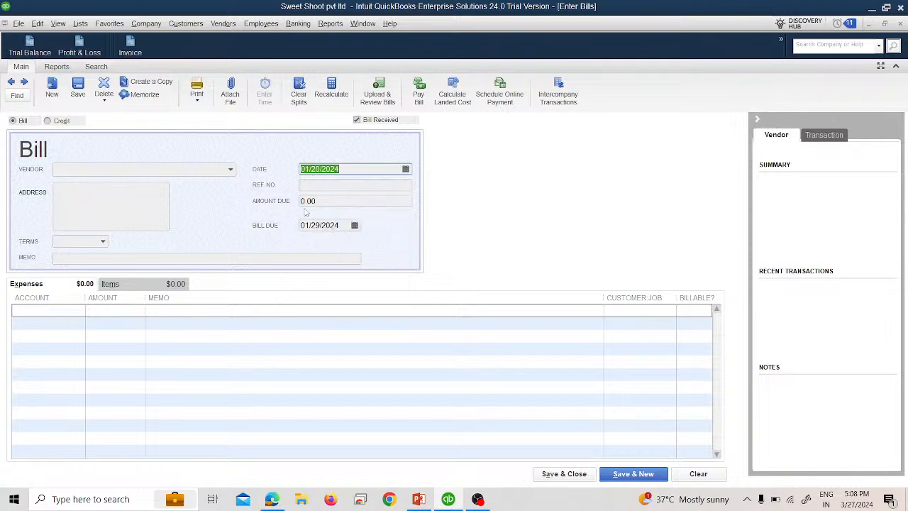
{"action": "left_click", "coordinate": [231, 170]}
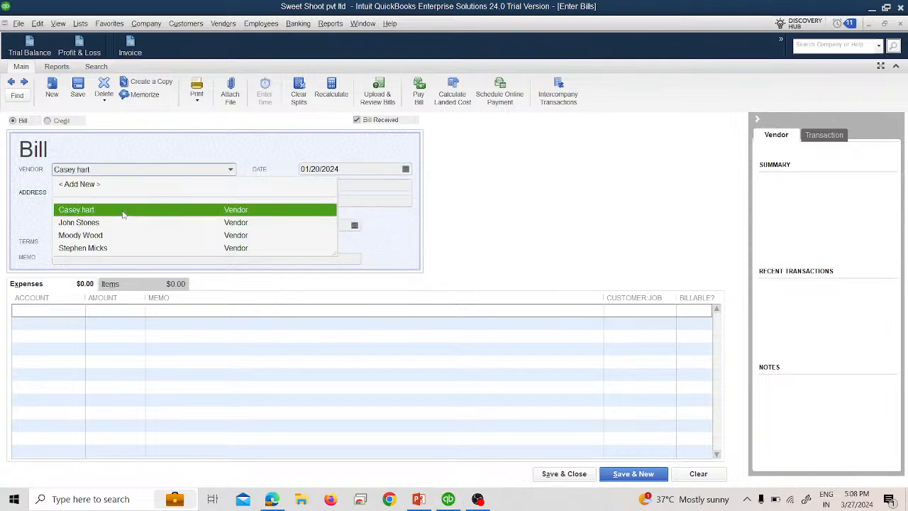
{"action": "left_click", "coordinate": [78, 210]}
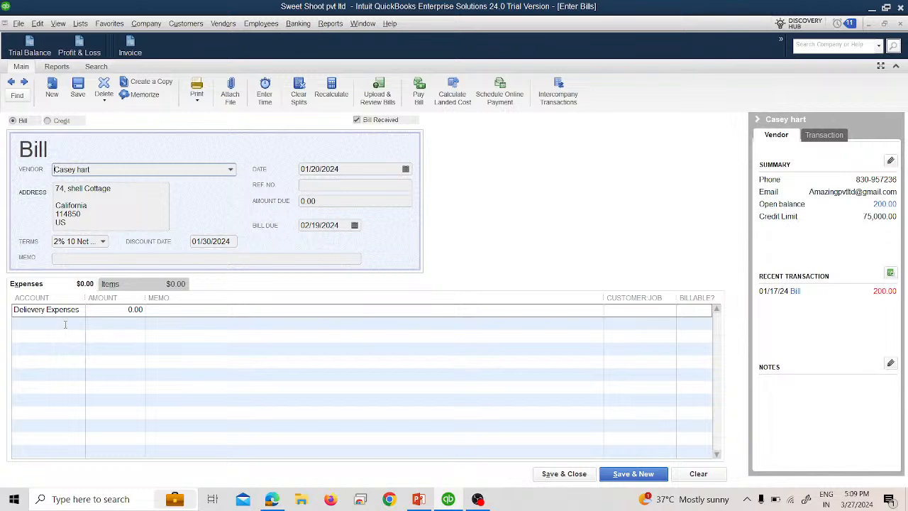
{"action": "left_click", "coordinate": [327, 185]}
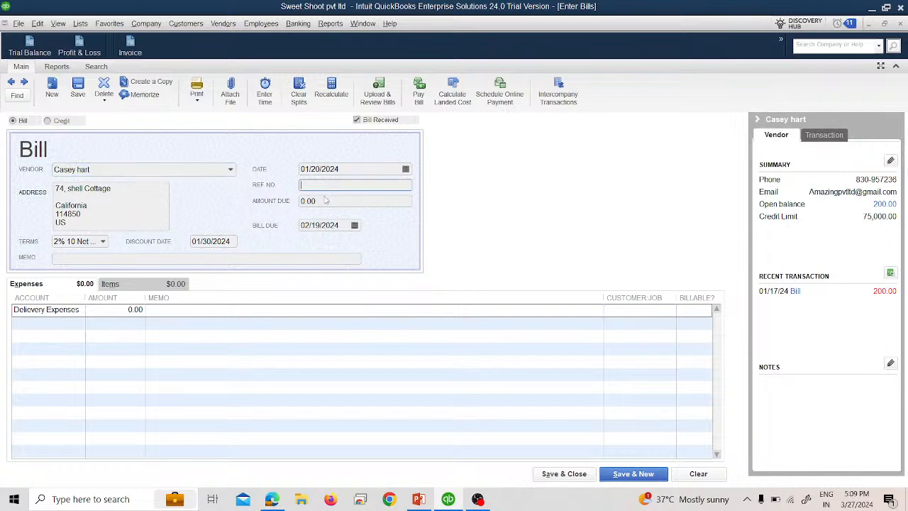
{"action": "type", "text": "1785"}
{"action": "left_click", "coordinate": [302, 203]}
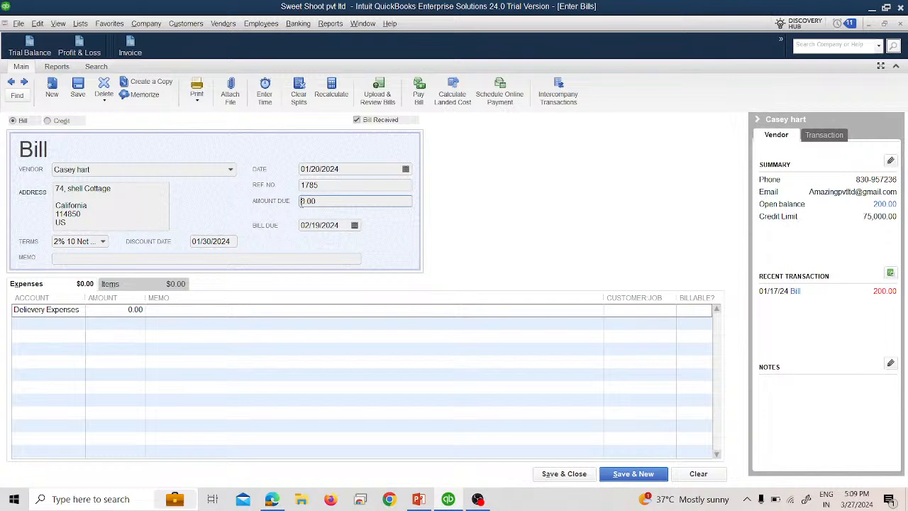
{"action": "type", "text": "20"}
{"action": "key", "text": "BackSpace"}
{"action": "type", "text": "50"}
{"action": "key", "text": "BackSpace"}
{"action": "key", "text": "Tab"}
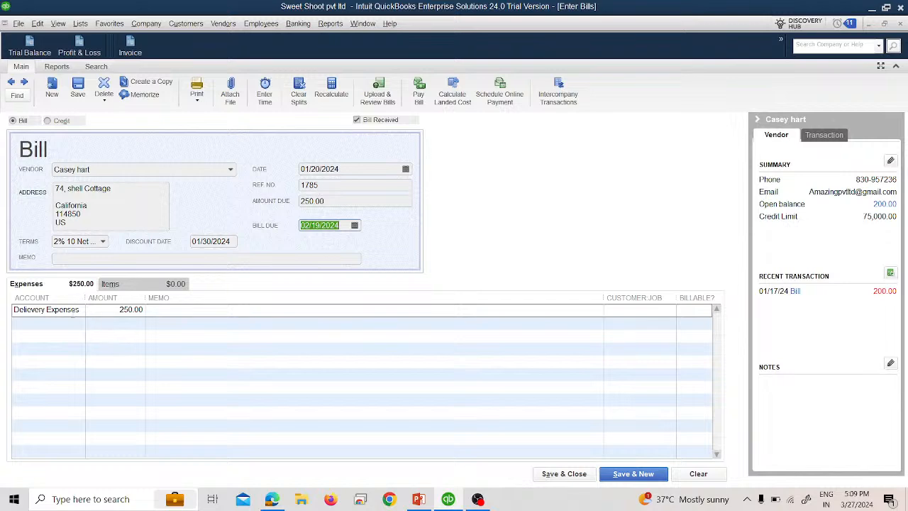
Step: Charge the 250 expense line to Supplies and save the bill, starting a new one
{"action": "left_click", "coordinate": [73, 312]}
{"action": "left_click", "coordinate": [78, 311]}
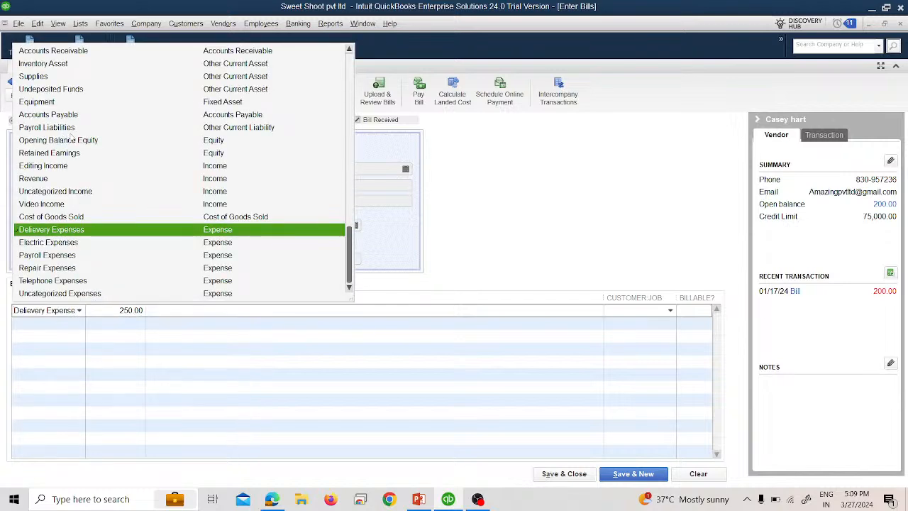
{"action": "left_click", "coordinate": [51, 75]}
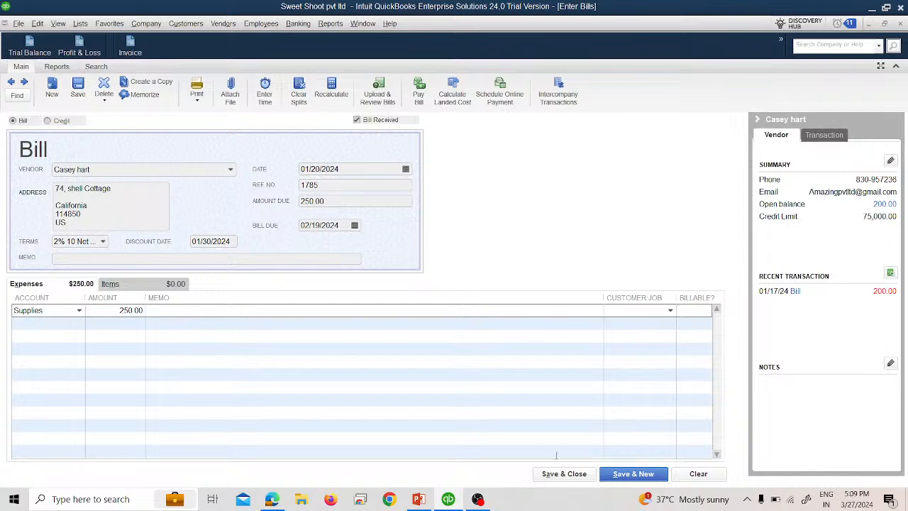
{"action": "left_click", "coordinate": [622, 476]}
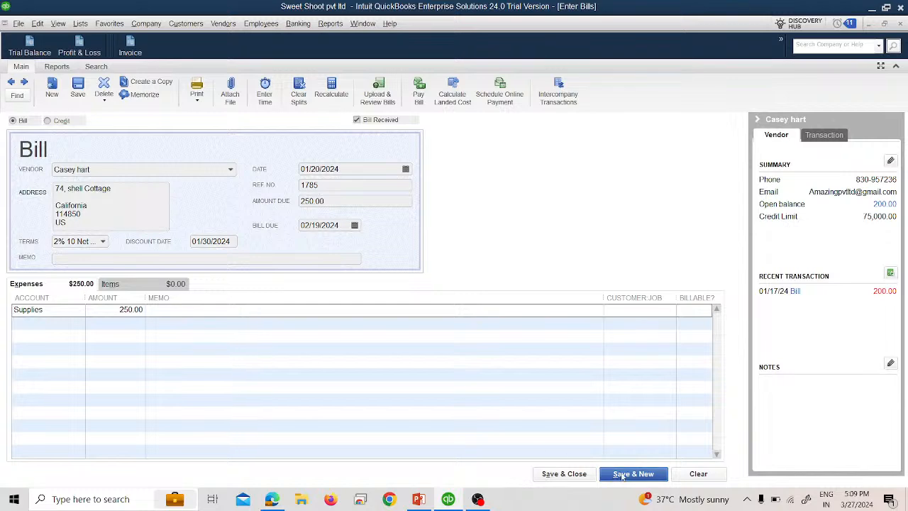
Step: Enter a bill dated 01/21/2024 for another vendor, with ref no 9845 and amount due 200
{"action": "left_click", "coordinate": [231, 170]}
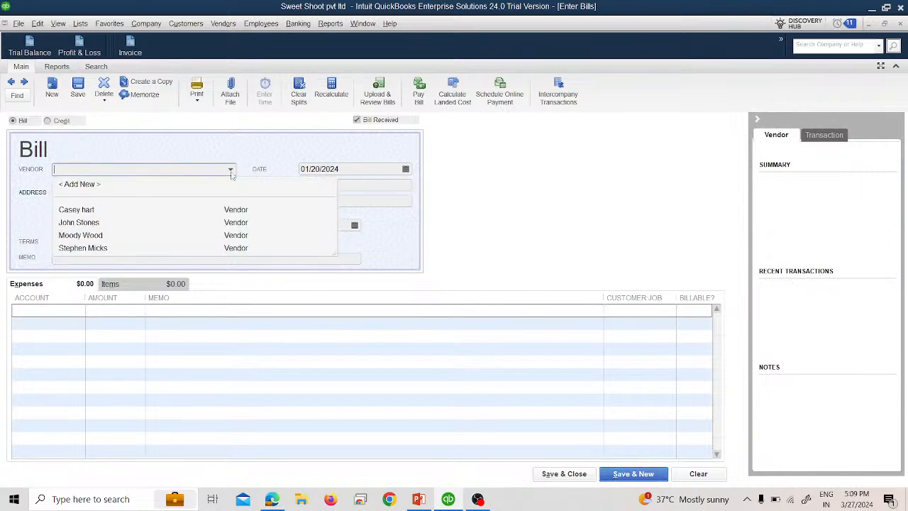
{"action": "left_click", "coordinate": [78, 249]}
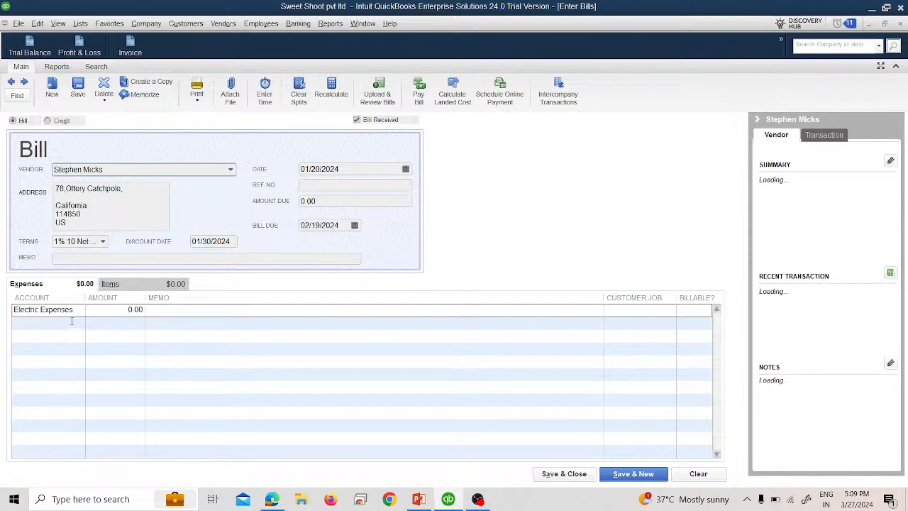
{"action": "left_click", "coordinate": [405, 169]}
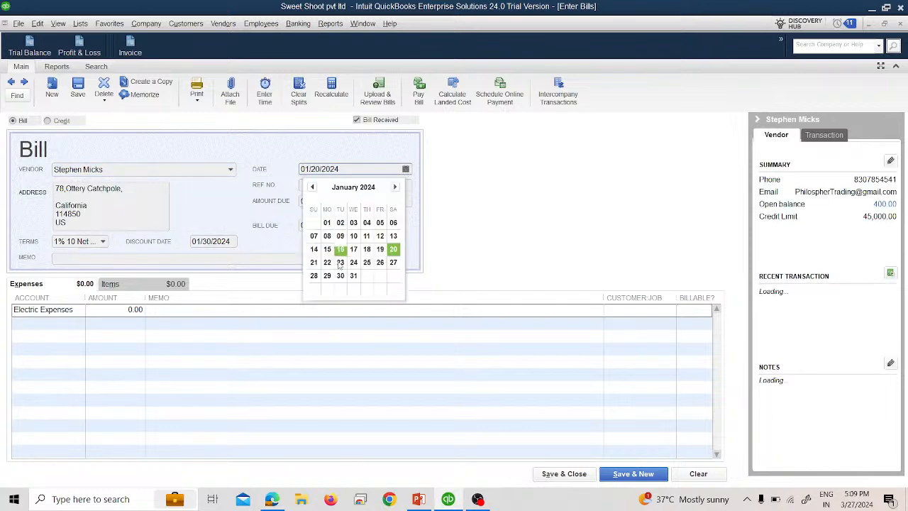
{"action": "left_click", "coordinate": [314, 264]}
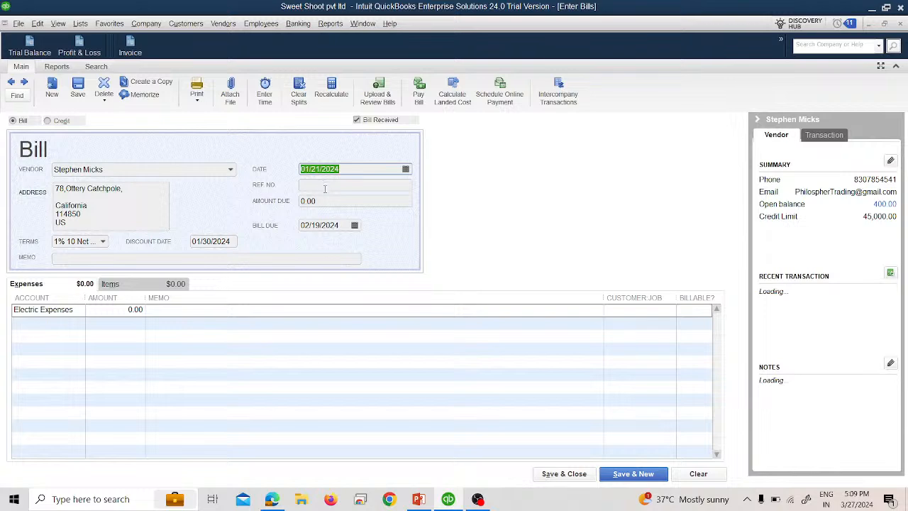
{"action": "type", "text": "984"}
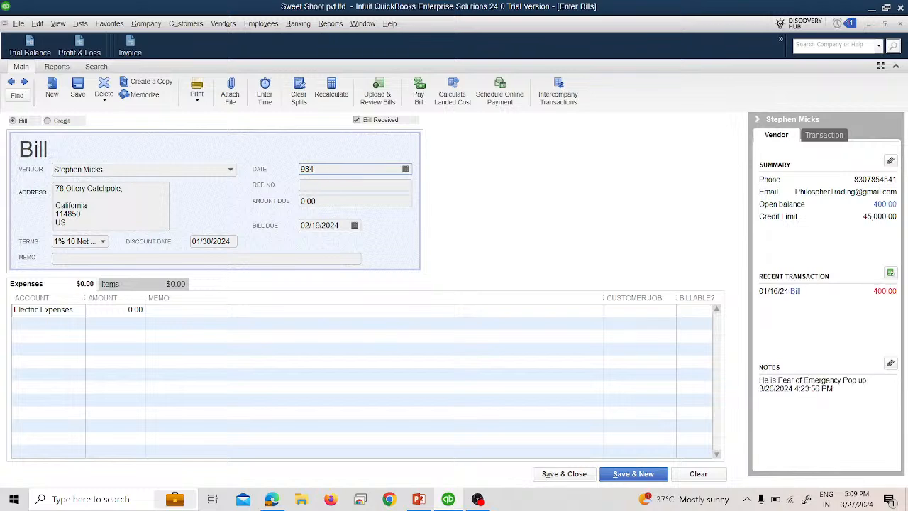
{"action": "left_click", "coordinate": [405, 169]}
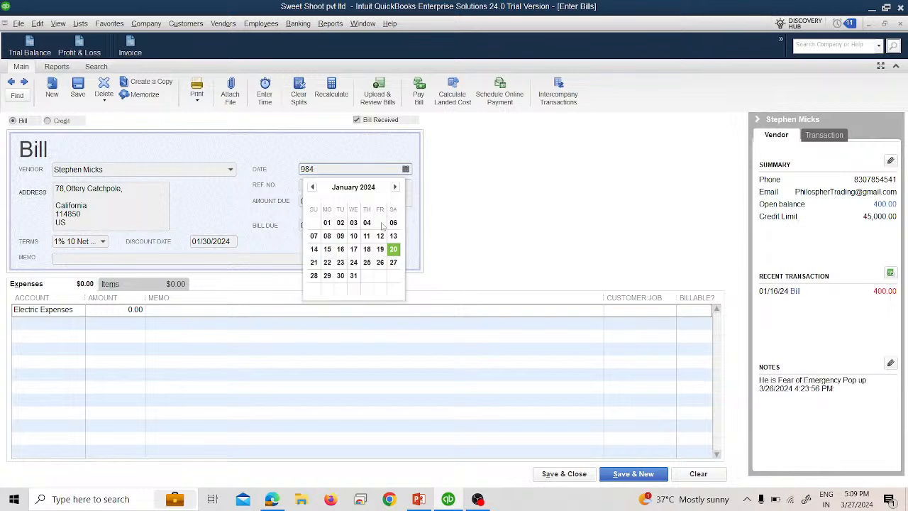
{"action": "left_click", "coordinate": [318, 262]}
{"action": "left_click", "coordinate": [344, 187]}
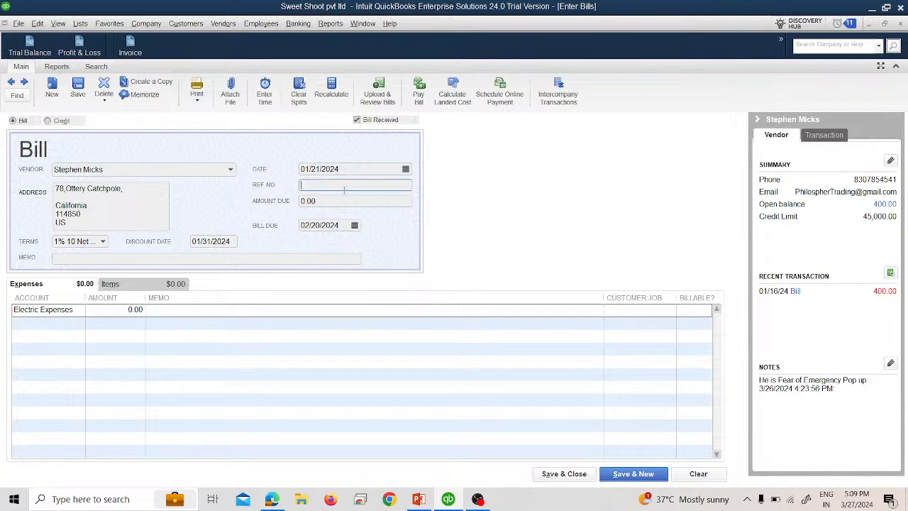
{"action": "type", "text": "9845"}
{"action": "key", "text": "Tab"}
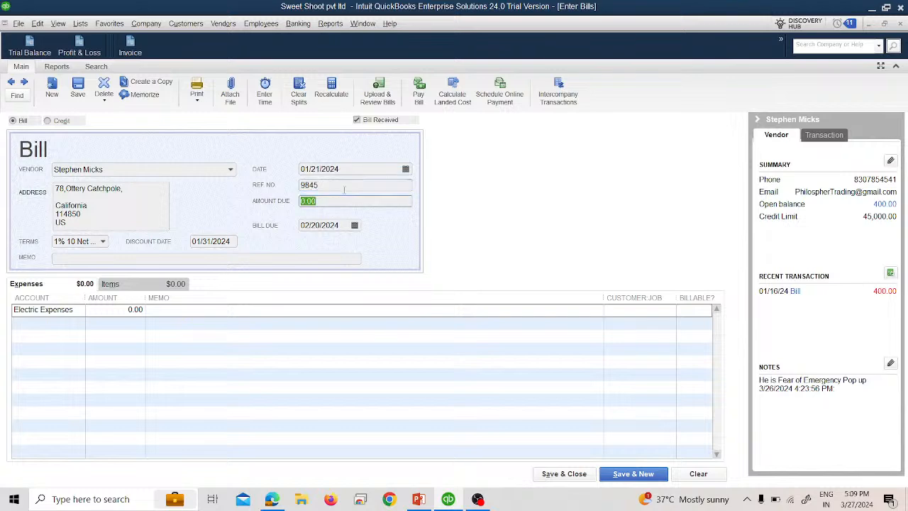
{"action": "type", "text": "200"}
{"action": "key", "text": "Tab"}
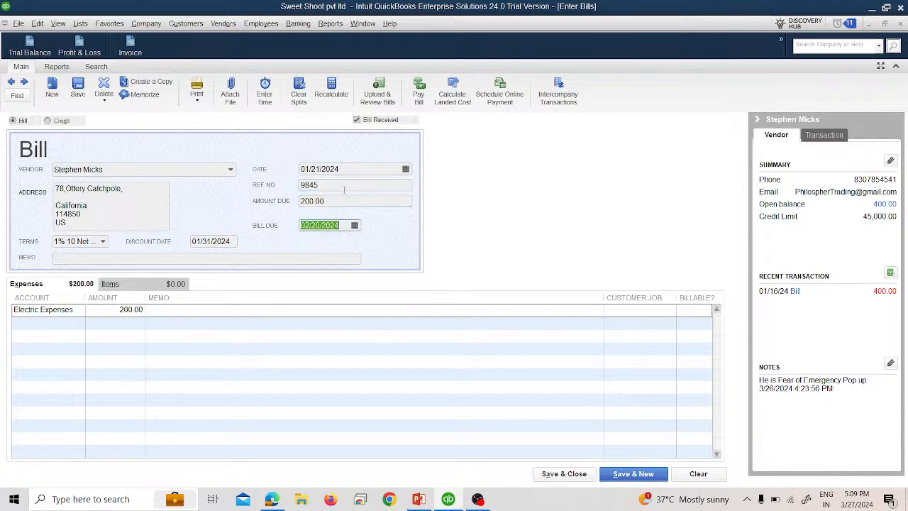
Step: Charge the 200 expense line to Telephone Expenses and save and close the bill
{"action": "left_click", "coordinate": [36, 309]}
{"action": "left_click", "coordinate": [80, 310]}
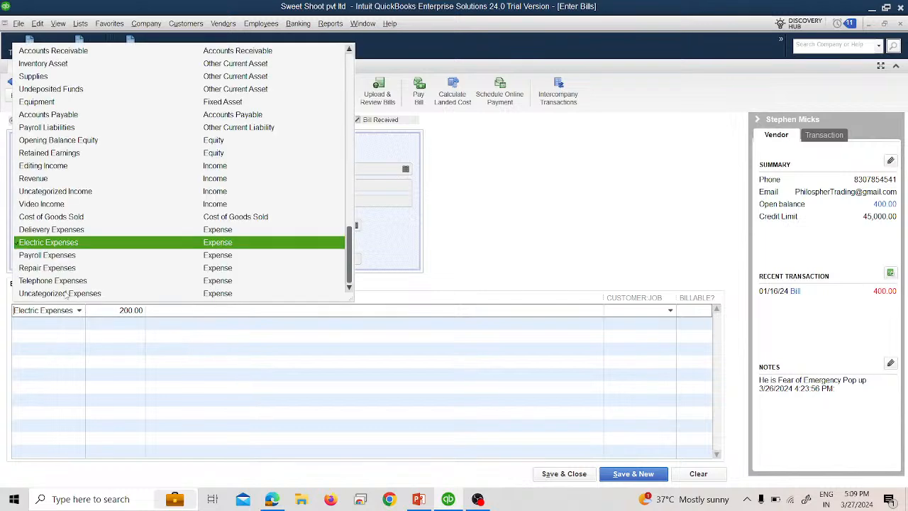
{"action": "left_click", "coordinate": [57, 283]}
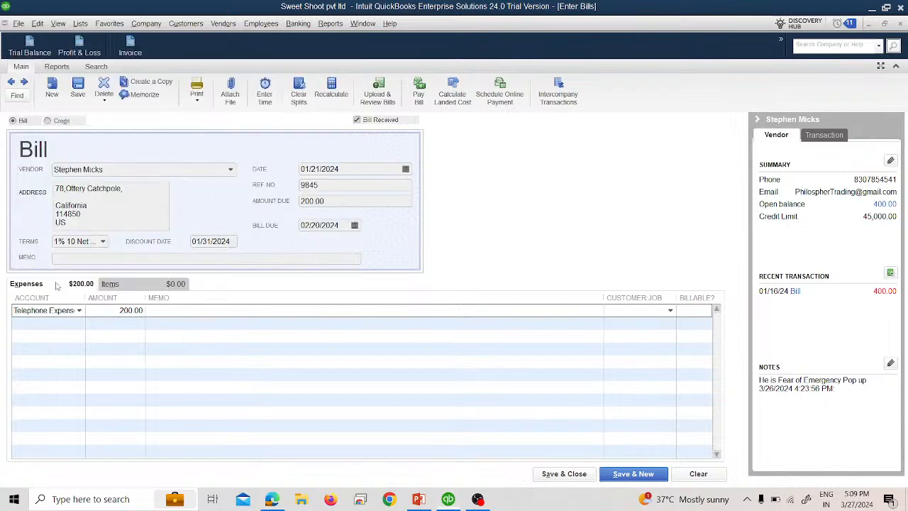
{"action": "left_click", "coordinate": [565, 474]}
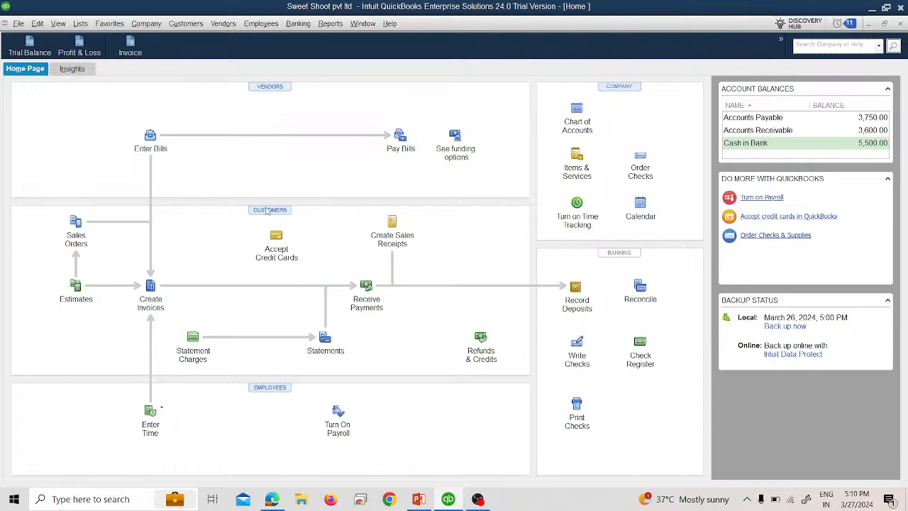
Step: Open the Trial Balance report to review the account balances, then close it
{"action": "left_click", "coordinate": [30, 45]}
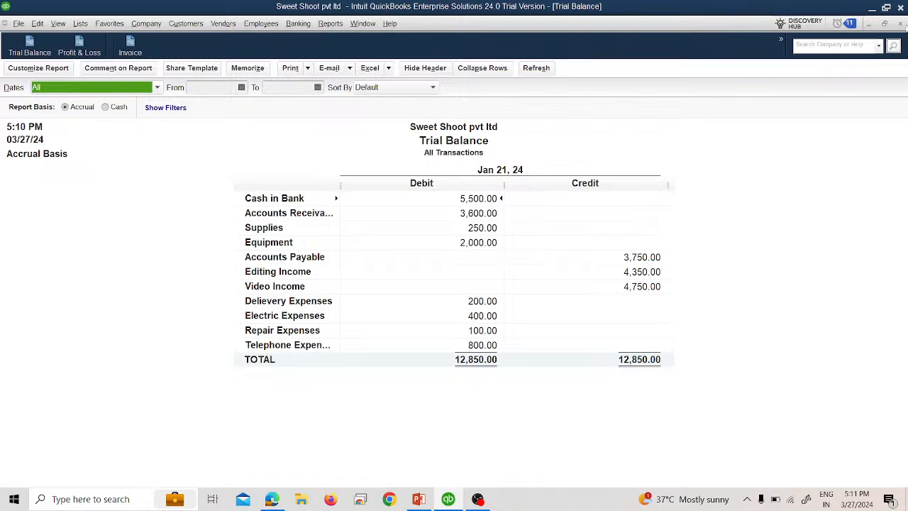
{"action": "left_click", "coordinate": [900, 23]}
Step: Open Pay Bills showing all unpaid bills
{"action": "left_click", "coordinate": [223, 24]}
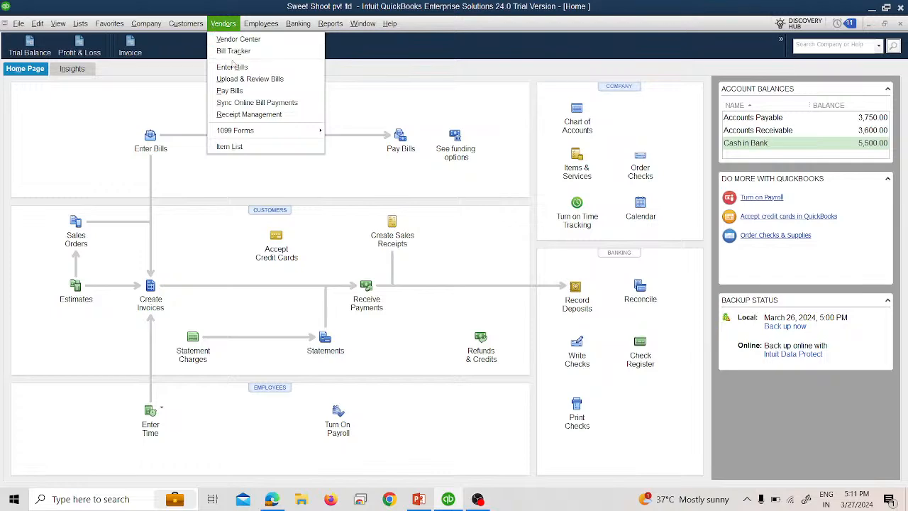
{"action": "left_click", "coordinate": [234, 91]}
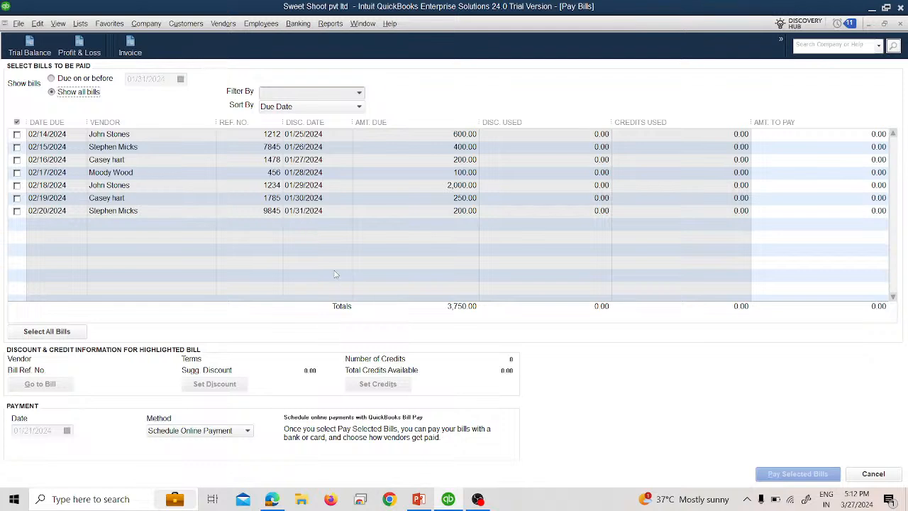
{"action": "left_click", "coordinate": [359, 93]}
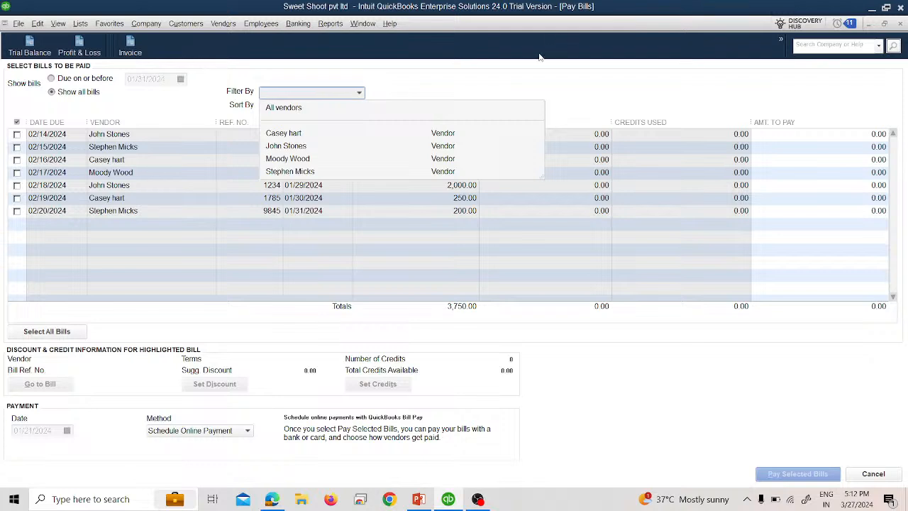
{"action": "left_click", "coordinate": [530, 94]}
{"action": "left_click", "coordinate": [359, 93]}
{"action": "left_click", "coordinate": [500, 86]}
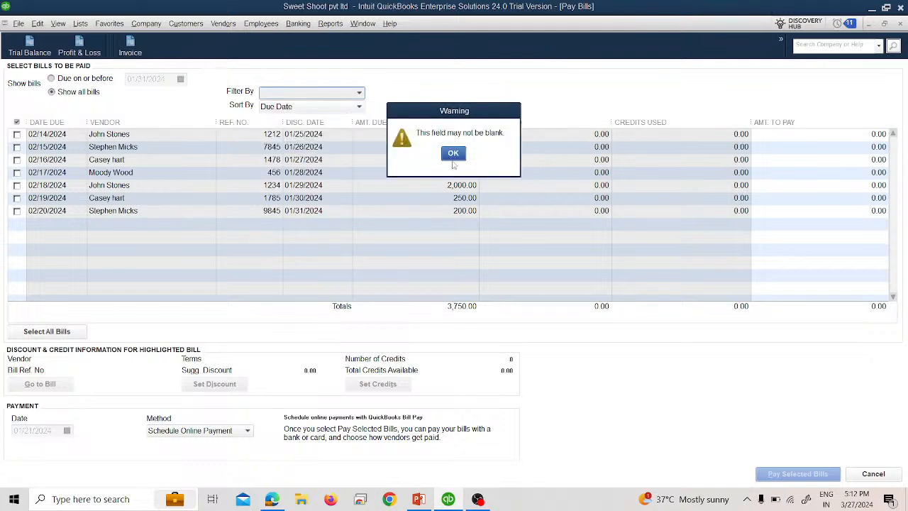
{"action": "left_click", "coordinate": [452, 156]}
Step: Filter the bills to be paid by the first vendor in the list
{"action": "left_click", "coordinate": [359, 93]}
{"action": "left_click", "coordinate": [298, 133]}
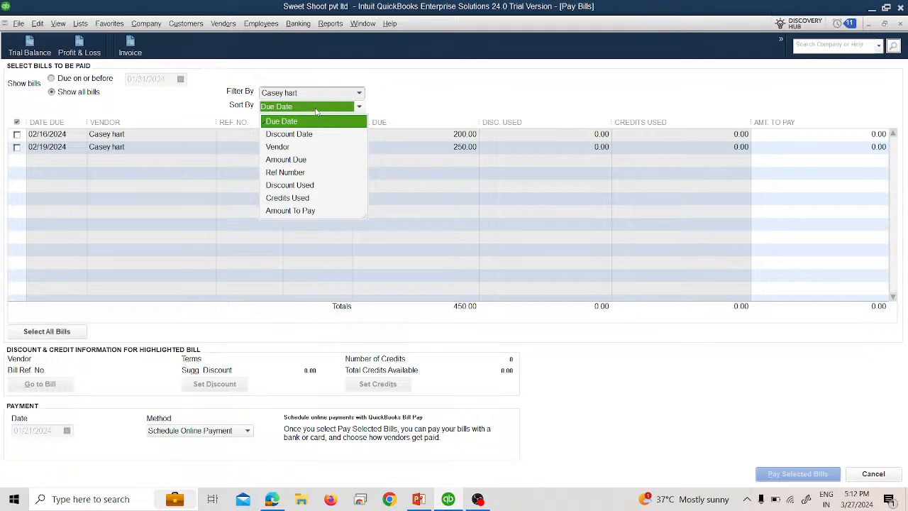
{"action": "left_click", "coordinate": [173, 105]}
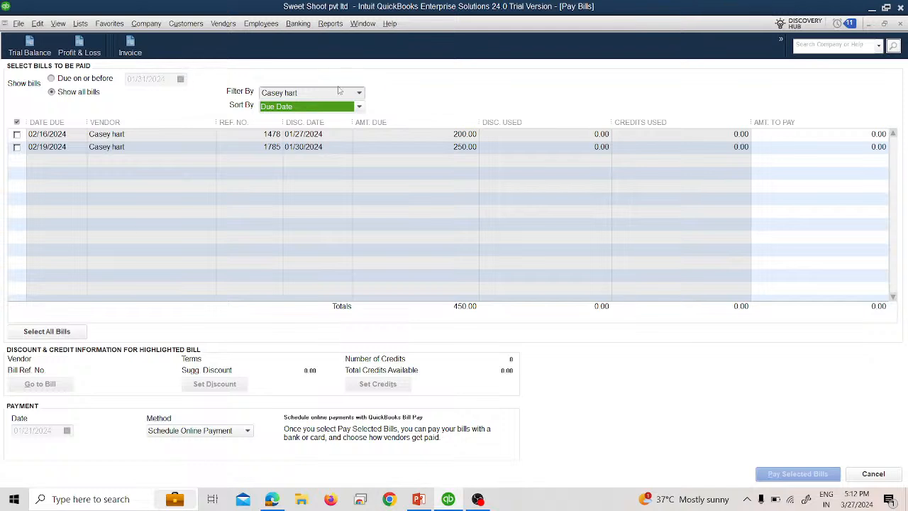
Step: Filter the bills by the vendor of the latest bill and select only the bill with ref no 7845 for payment
{"action": "left_click", "coordinate": [359, 93]}
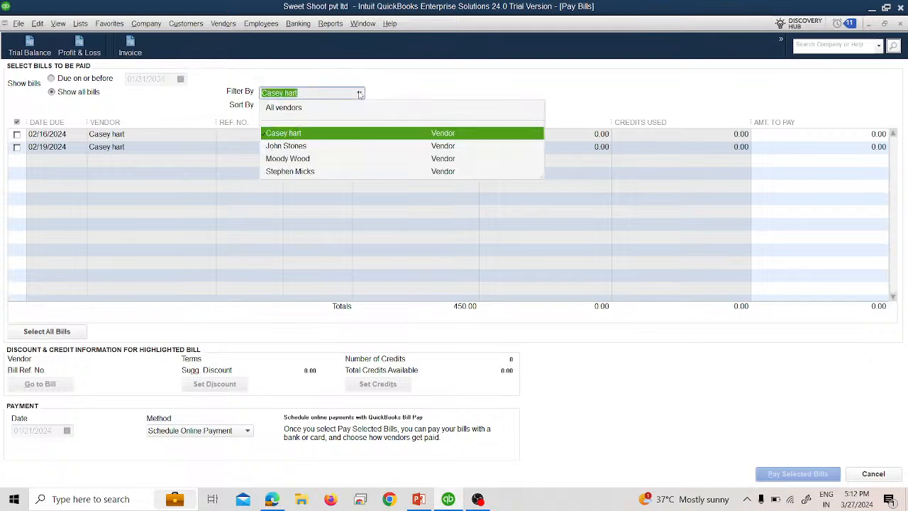
{"action": "left_click", "coordinate": [312, 171]}
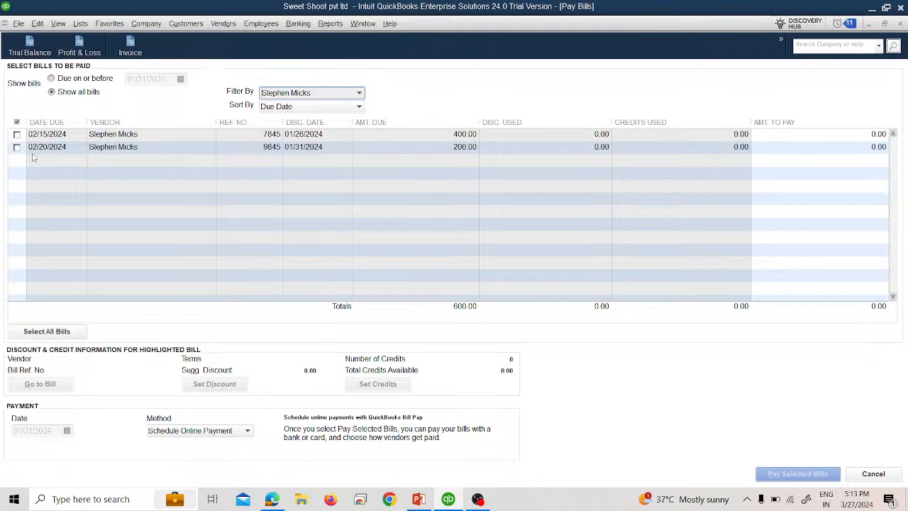
{"action": "left_click", "coordinate": [17, 134]}
{"action": "left_click", "coordinate": [17, 146]}
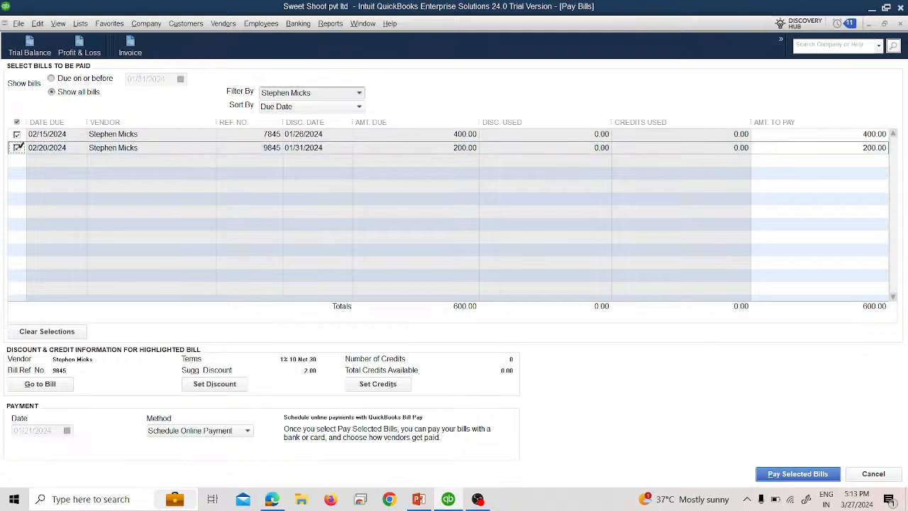
{"action": "left_click", "coordinate": [17, 134]}
{"action": "left_click", "coordinate": [17, 146]}
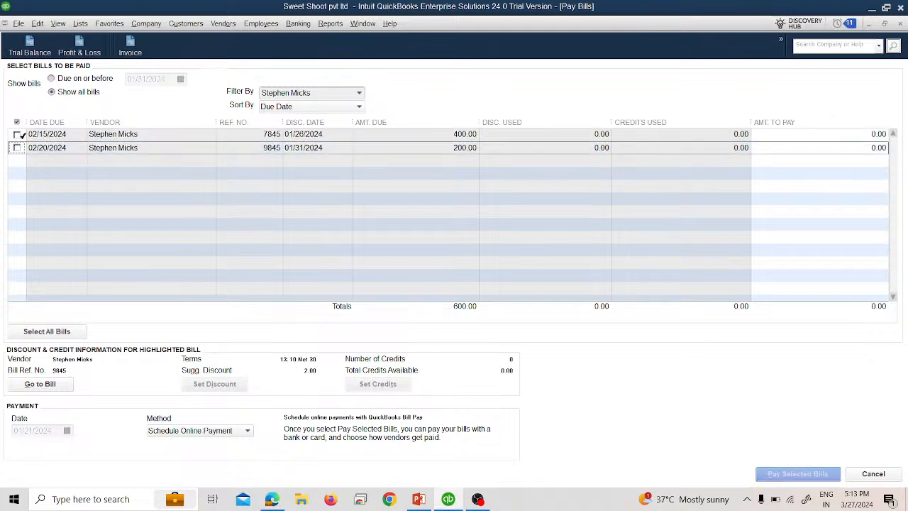
{"action": "left_click", "coordinate": [18, 134]}
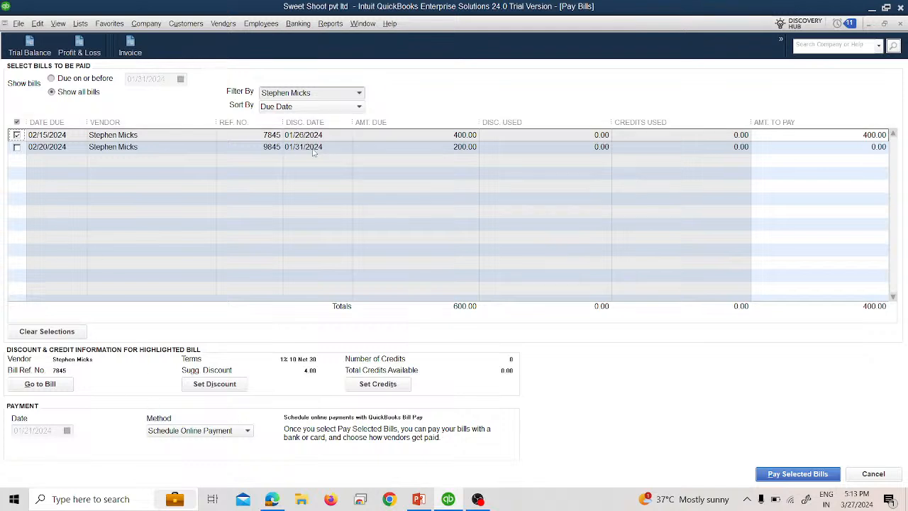
Step: Set the payment method to Check, declining to create a credit card account
{"action": "left_click", "coordinate": [215, 430]}
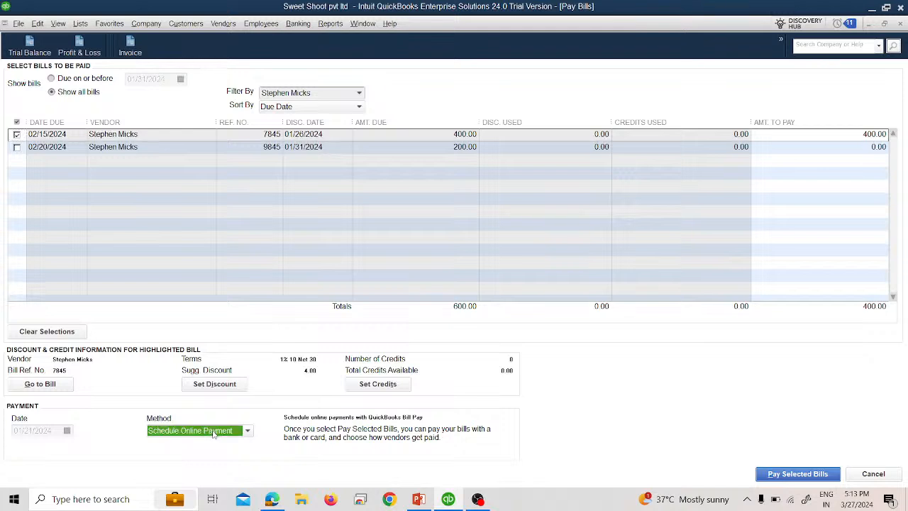
{"action": "left_click", "coordinate": [209, 459]}
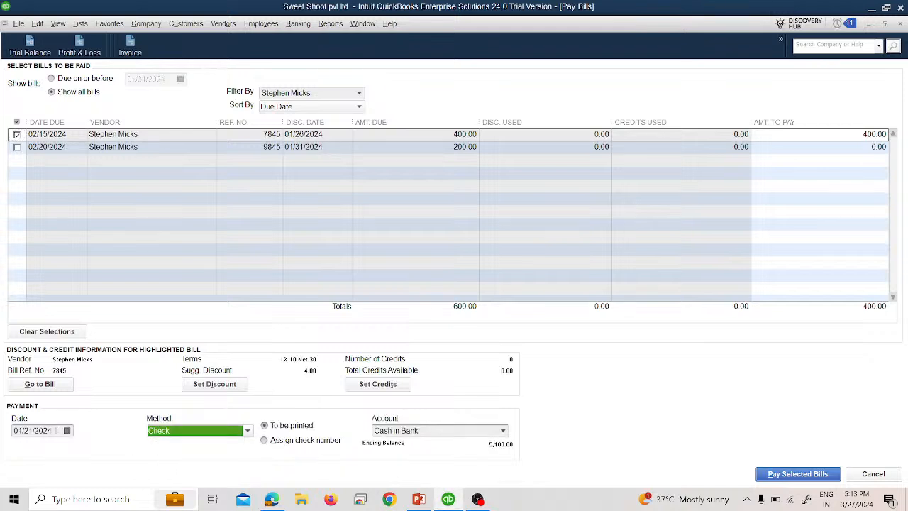
{"action": "left_click", "coordinate": [171, 436]}
{"action": "left_click", "coordinate": [183, 446]}
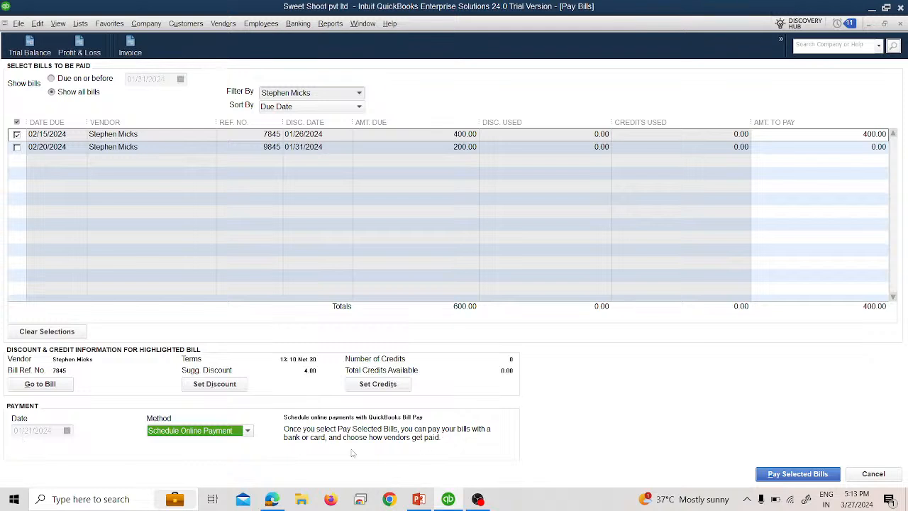
{"action": "left_click", "coordinate": [245, 433]}
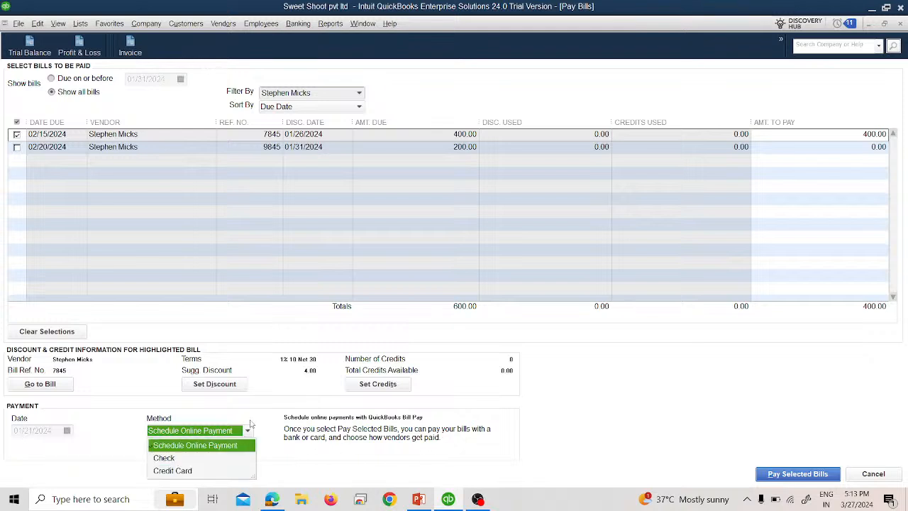
{"action": "left_click", "coordinate": [208, 471]}
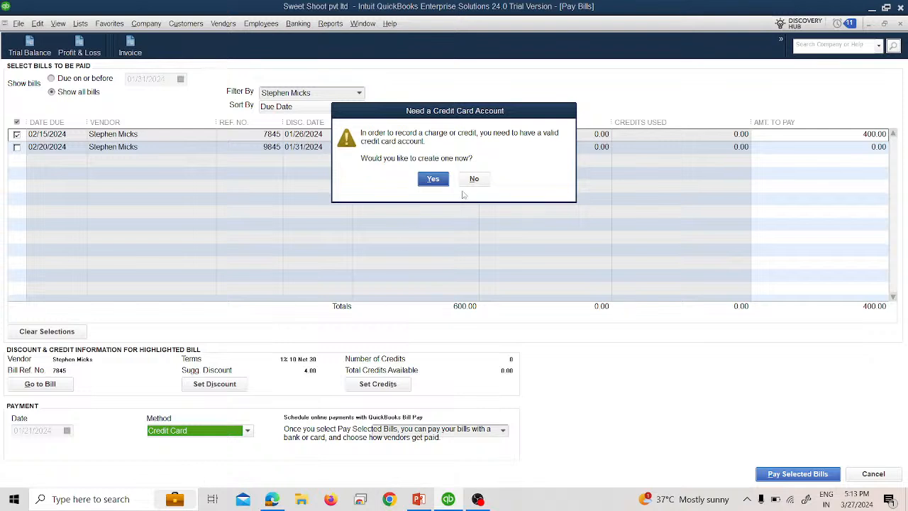
{"action": "left_click", "coordinate": [474, 180]}
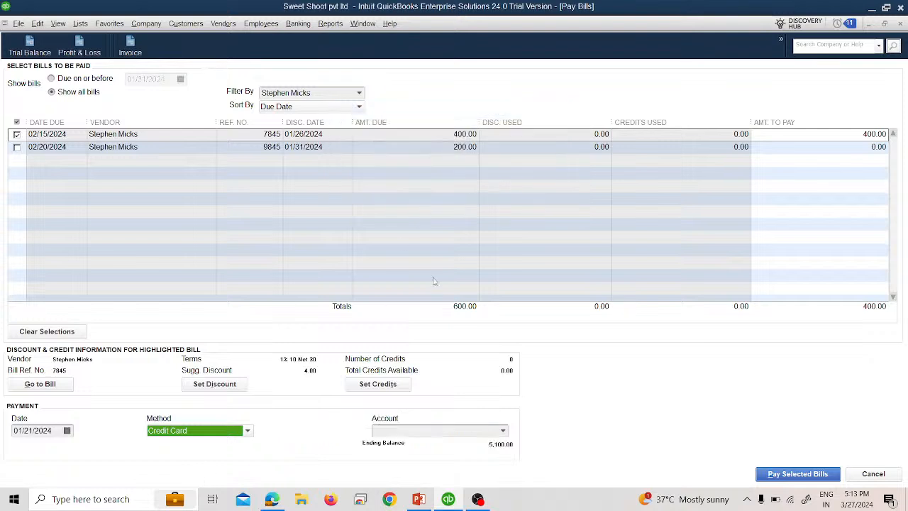
{"action": "left_click", "coordinate": [245, 434]}
{"action": "left_click", "coordinate": [200, 458]}
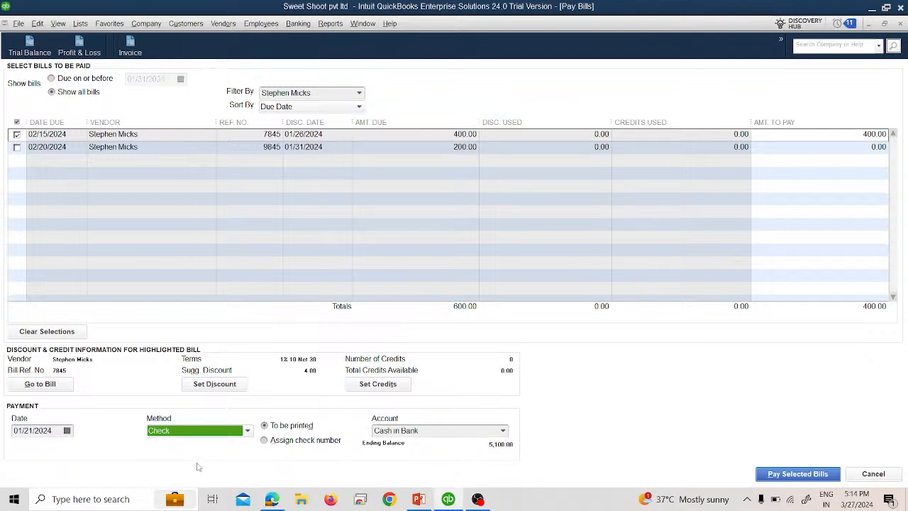
Step: Set the payment date to 01/22/2024 and choose to assign a check number
{"action": "left_click", "coordinate": [67, 430]}
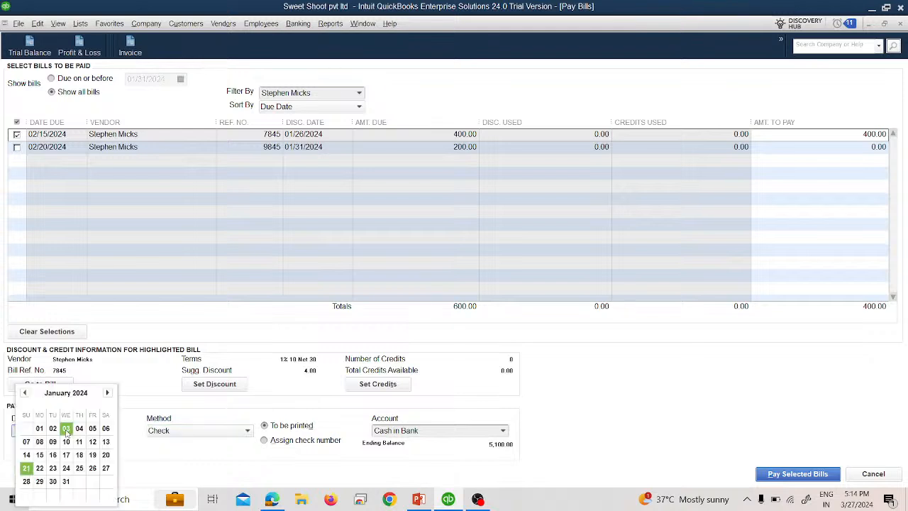
{"action": "left_click", "coordinate": [48, 467]}
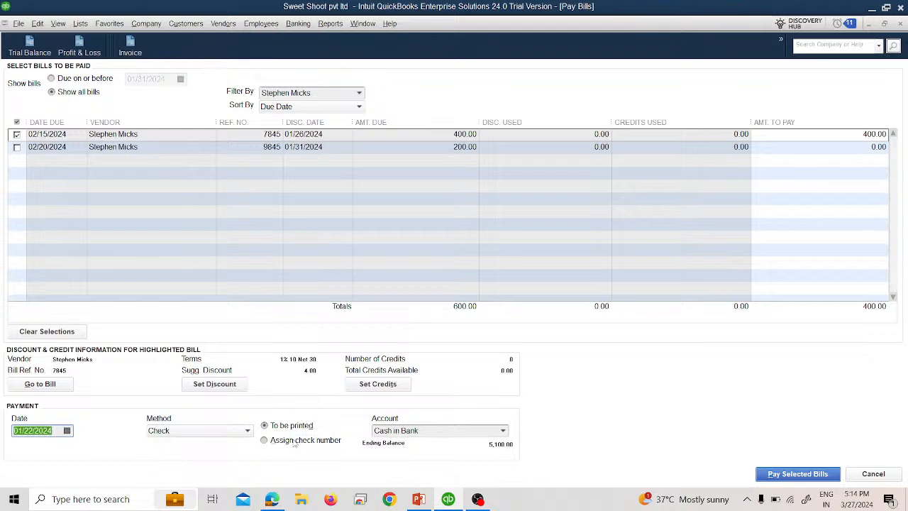
{"action": "left_click", "coordinate": [294, 440]}
{"action": "left_click", "coordinate": [503, 430]}
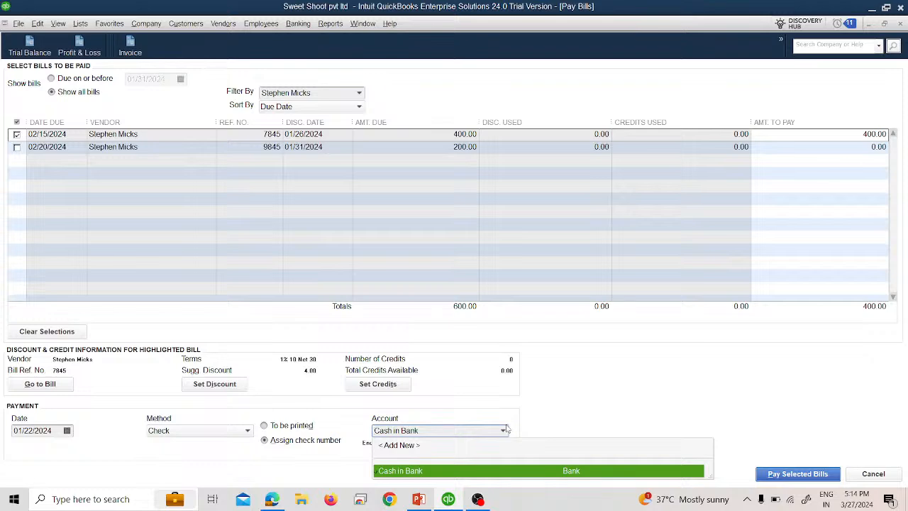
{"action": "left_click", "coordinate": [586, 447]}
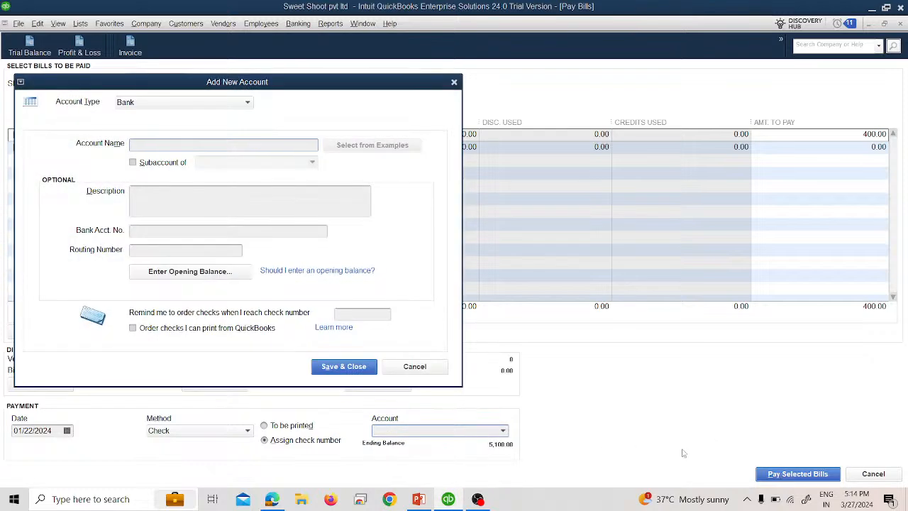
{"action": "left_click", "coordinate": [415, 366]}
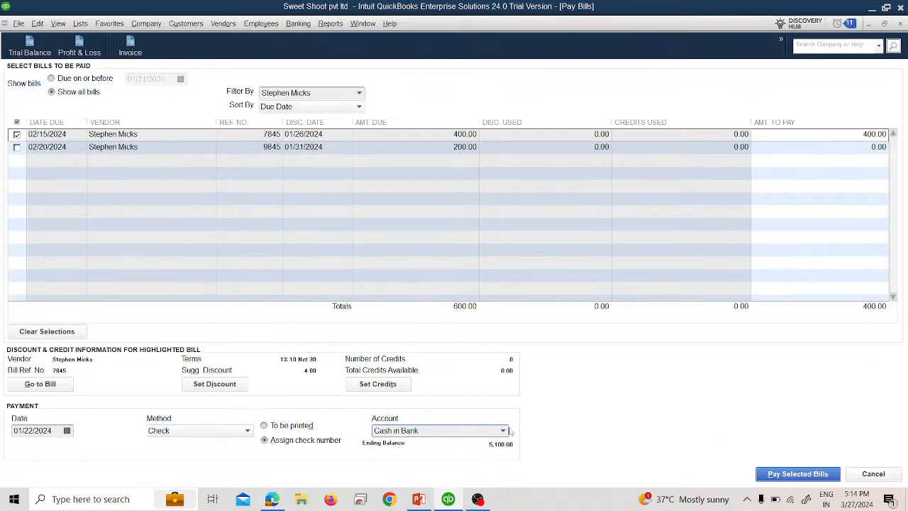
{"action": "left_click", "coordinate": [808, 472]}
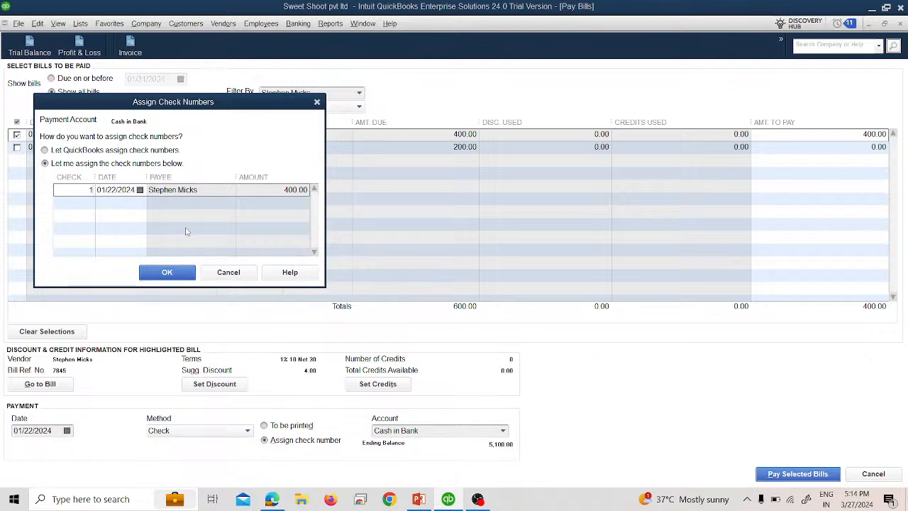
{"action": "left_click", "coordinate": [177, 272]}
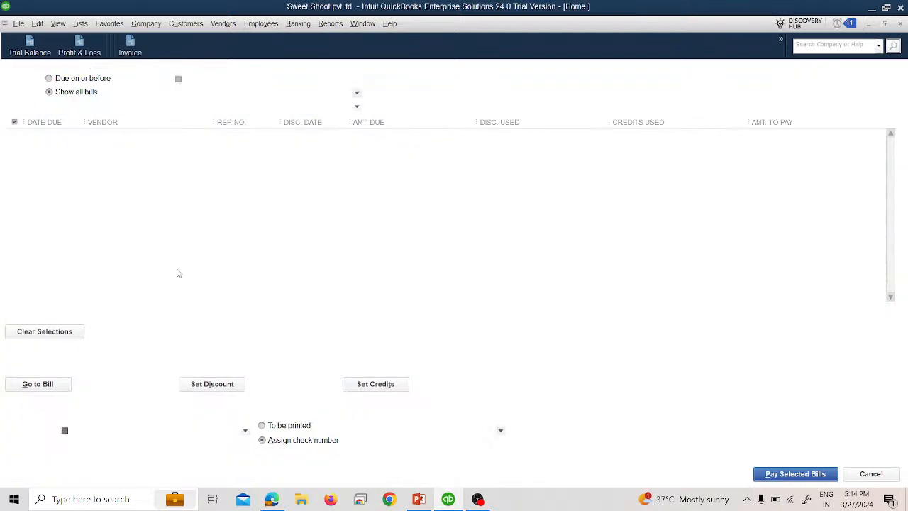
{"action": "left_click", "coordinate": [328, 318]}
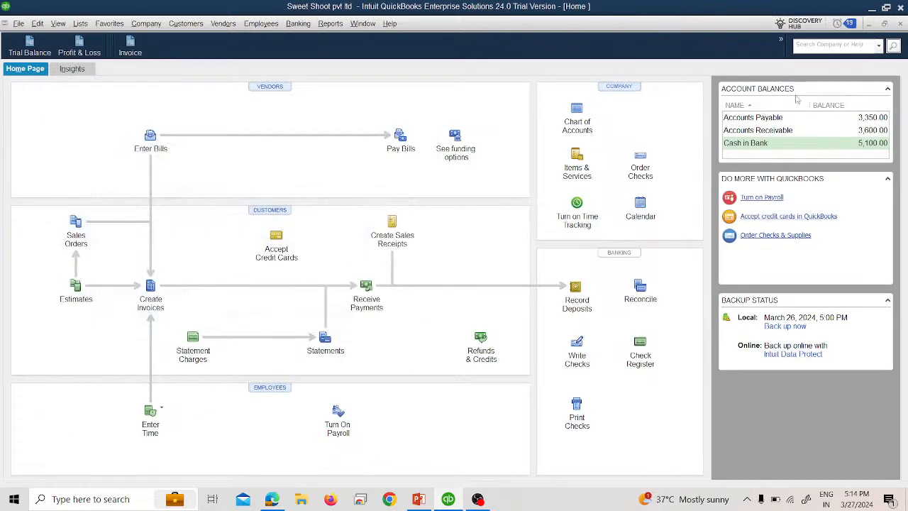
Step: Open the Trial Balance report to review the account balances after the payment
{"action": "left_click", "coordinate": [47, 53]}
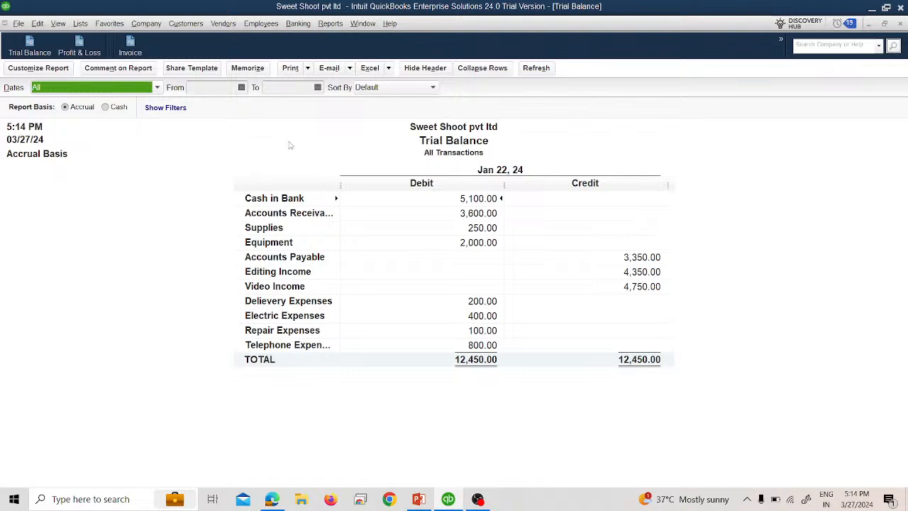
{"action": "left_click", "coordinate": [900, 24]}
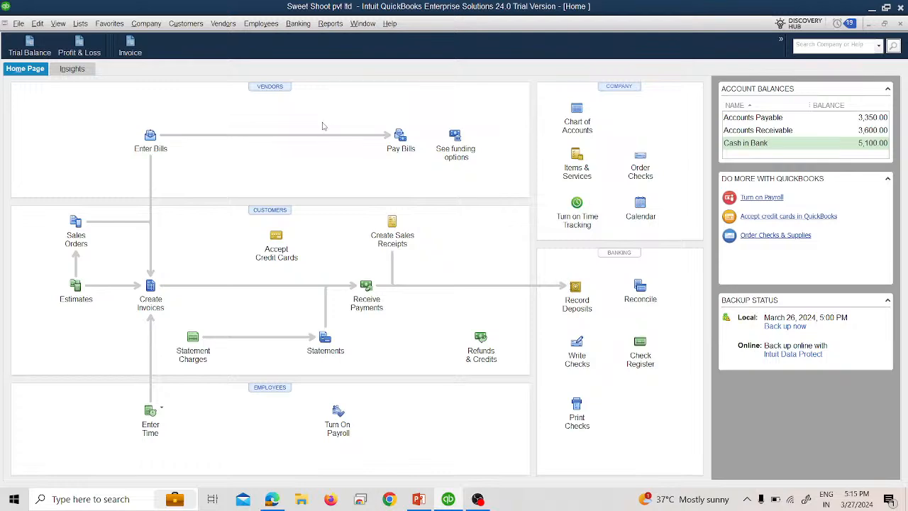
{"action": "left_click", "coordinate": [222, 23]}
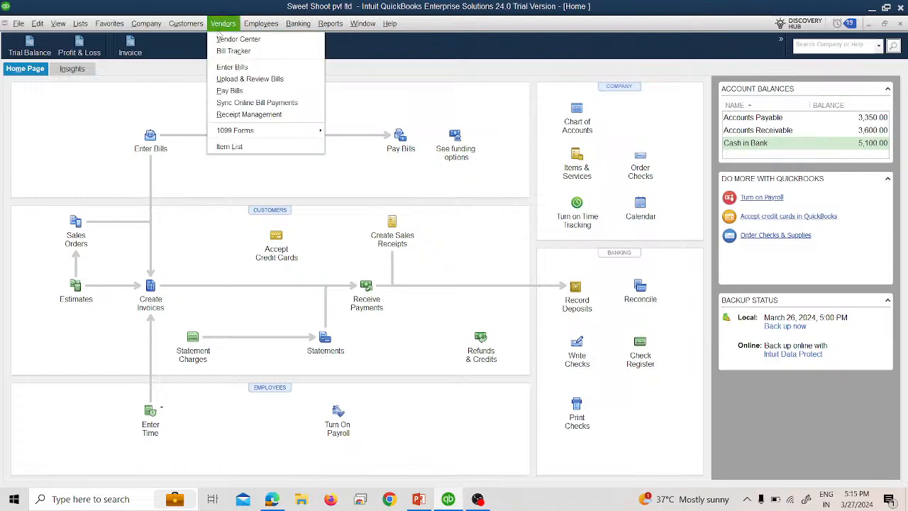
{"action": "left_click", "coordinate": [239, 95]}
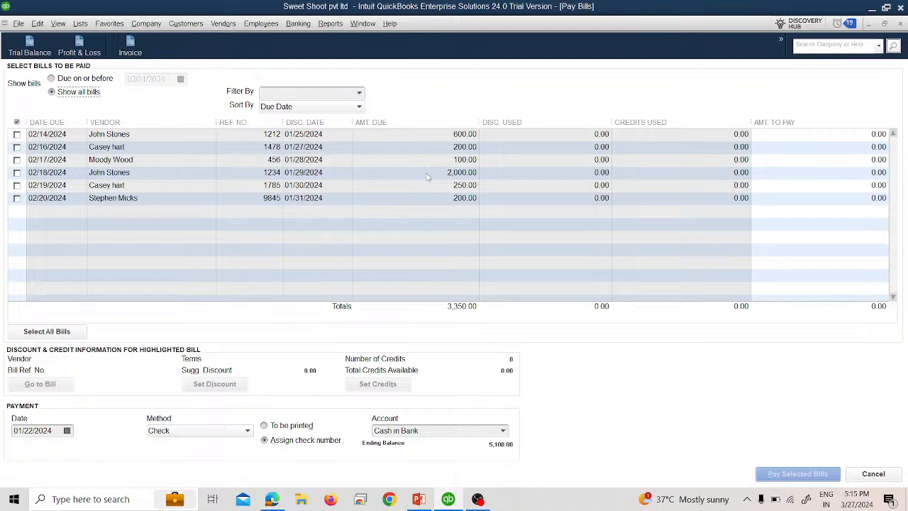
{"action": "left_click", "coordinate": [359, 93]}
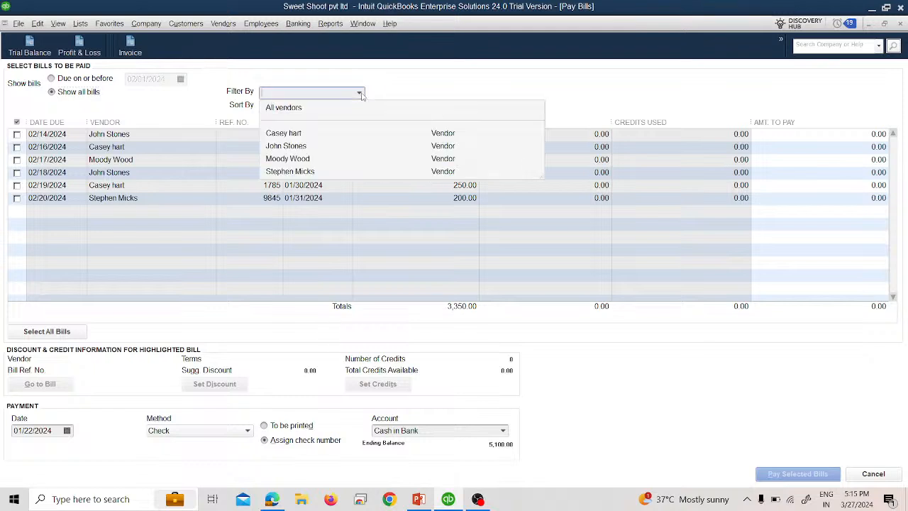
{"action": "left_click", "coordinate": [315, 147]}
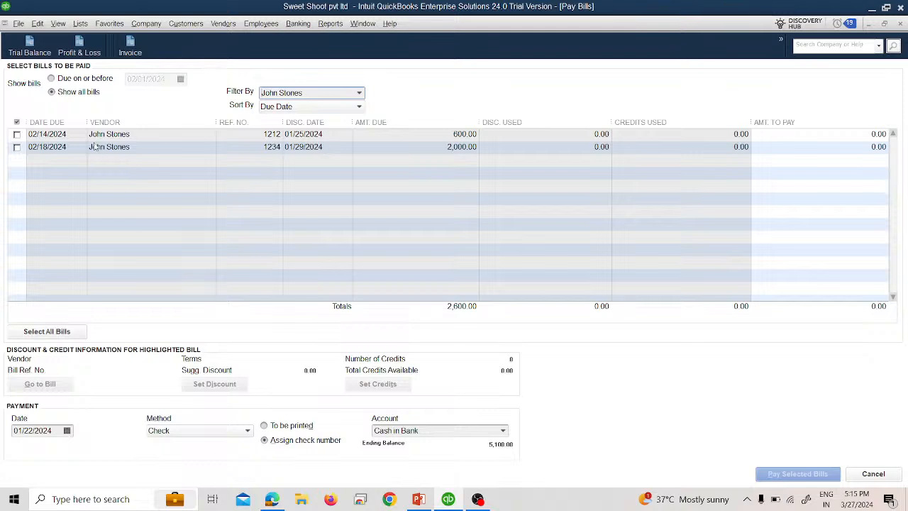
{"action": "left_click", "coordinate": [18, 134]}
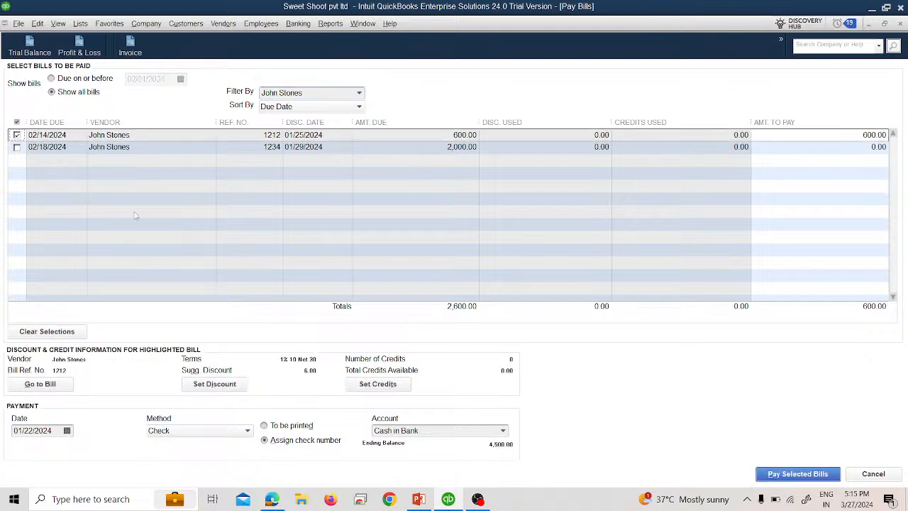
Step: Set the amount to pay on bill 1212 to 300 and the payment date to 01/23/2024
{"action": "left_click_drag", "start_coordinate": [856, 138], "coordinate": [877, 144]}
{"action": "type", "text": "300"}
{"action": "key", "text": "Tab"}
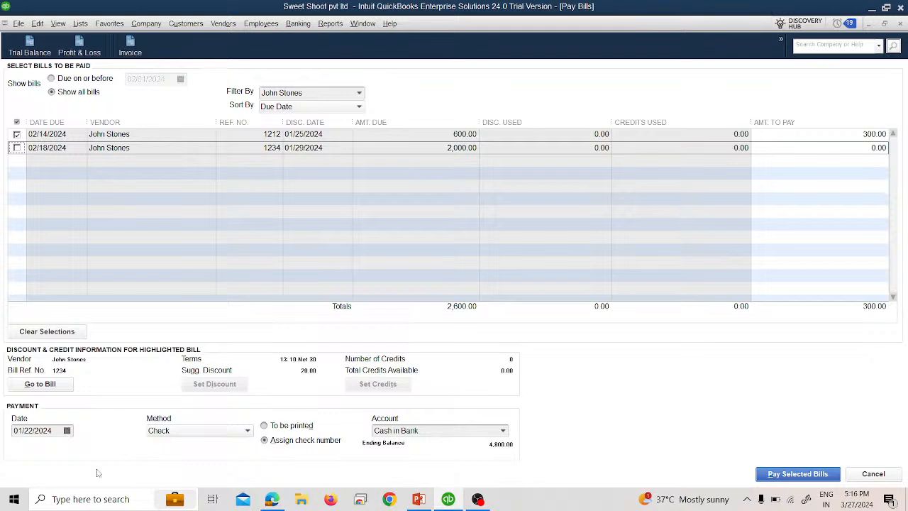
{"action": "left_click", "coordinate": [66, 431]}
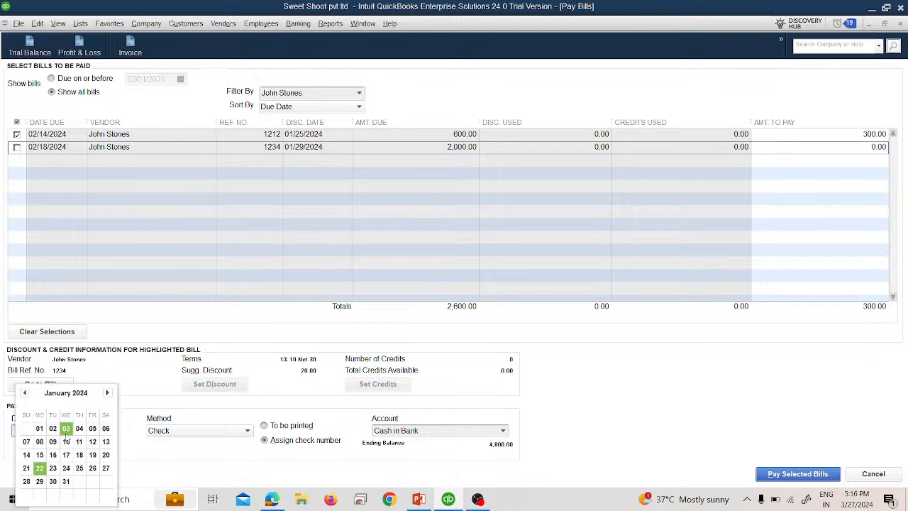
{"action": "left_click", "coordinate": [53, 468]}
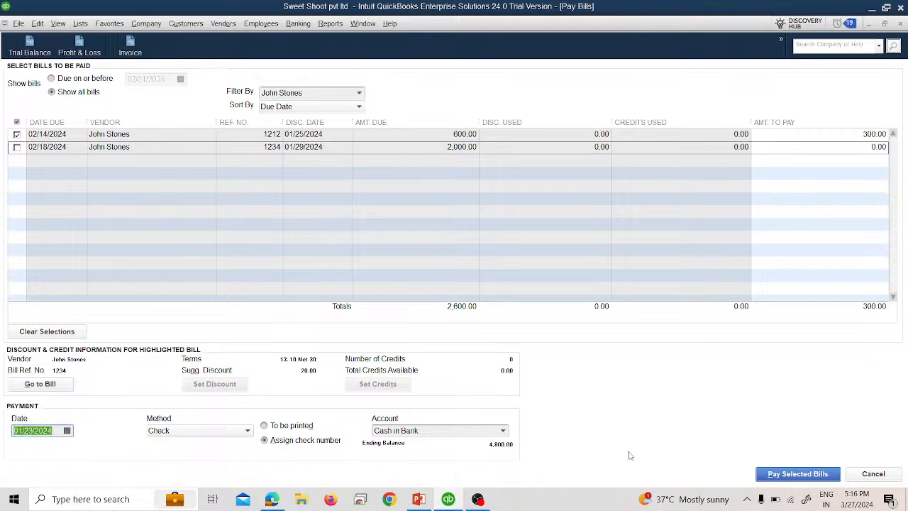
Step: Pay the selected bill, assigning check number 2, and close the payment summary
{"action": "left_click", "coordinate": [772, 481]}
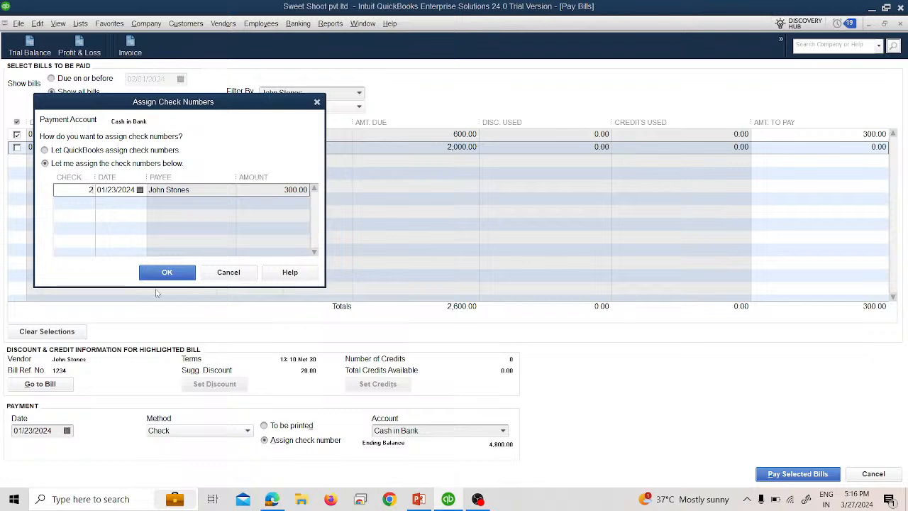
{"action": "left_click", "coordinate": [167, 273]}
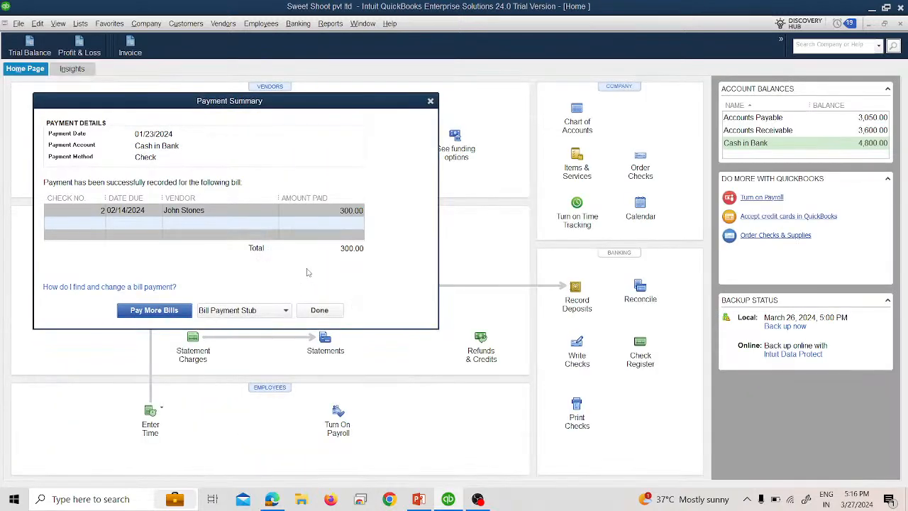
{"action": "left_click", "coordinate": [312, 309]}
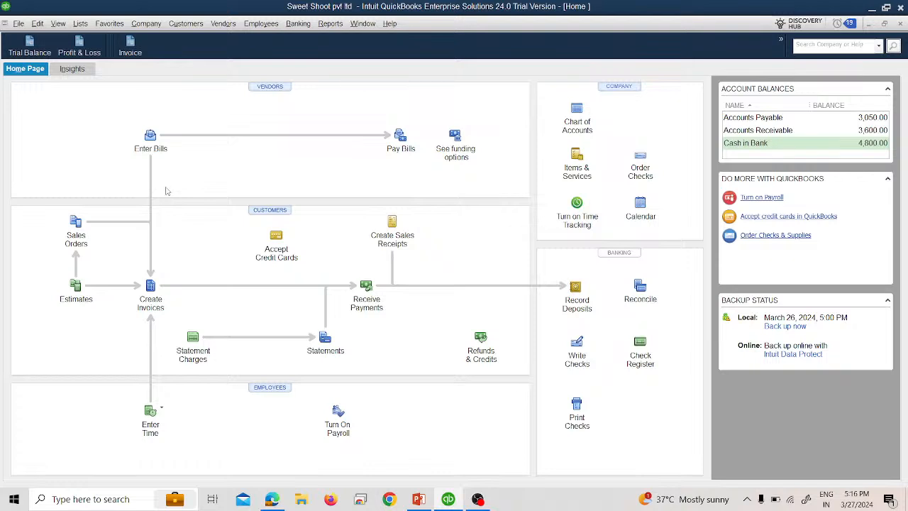
{"action": "left_click", "coordinate": [225, 27]}
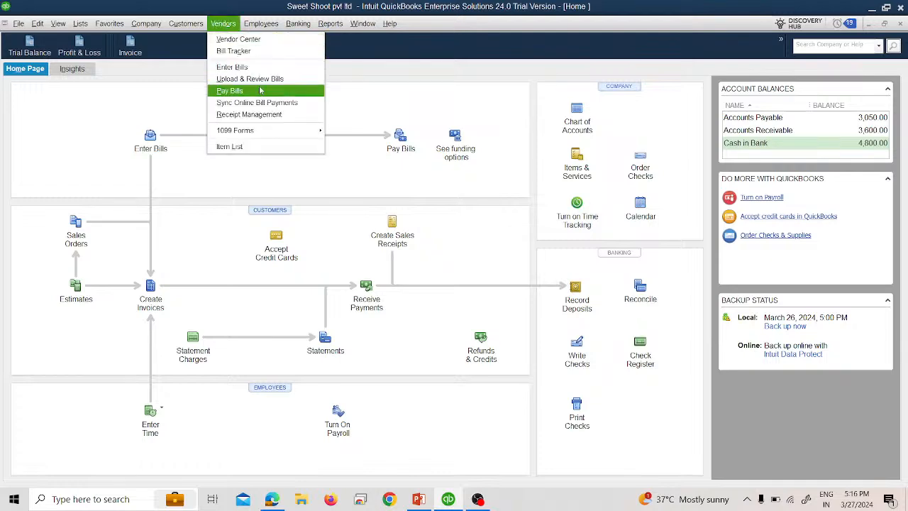
{"action": "left_click", "coordinate": [230, 91]}
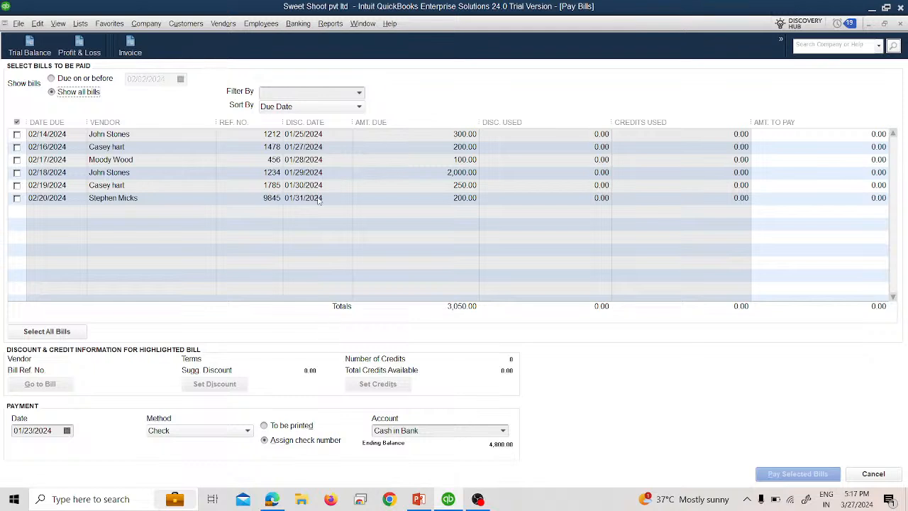
{"action": "left_click", "coordinate": [360, 93]}
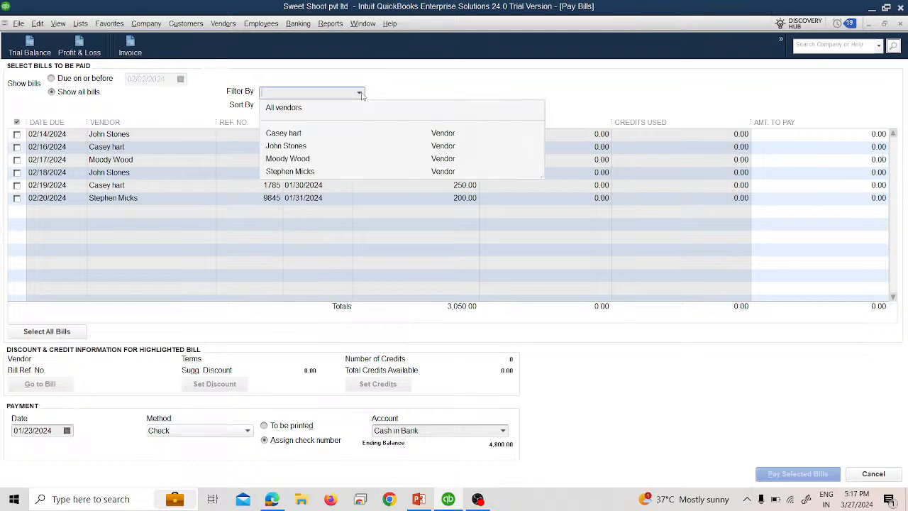
{"action": "left_click", "coordinate": [302, 146]}
{"action": "left_click", "coordinate": [17, 134]}
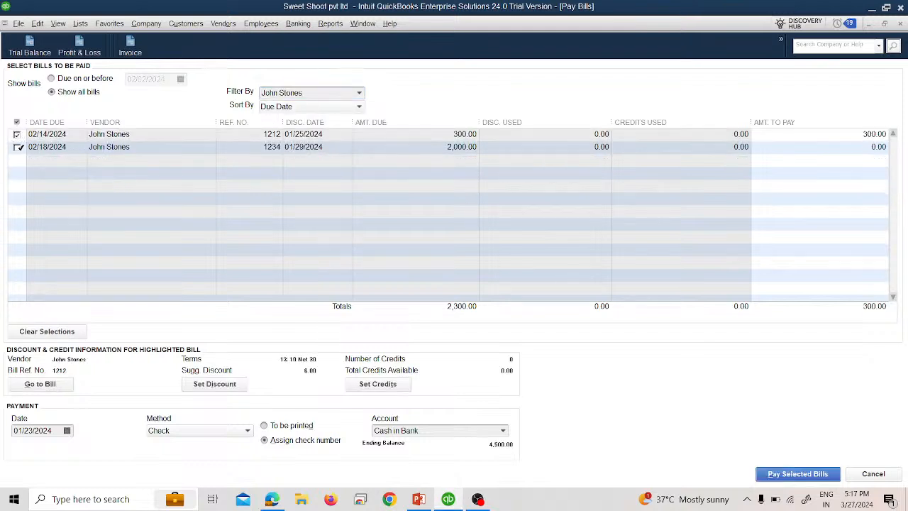
{"action": "left_click", "coordinate": [17, 147]}
Step: Set the amount to pay on bill 1234 to 1,000 and the payment date to 01/24/2024
{"action": "left_click", "coordinate": [867, 135]}
{"action": "left_click_drag", "start_coordinate": [866, 134], "coordinate": [861, 137]}
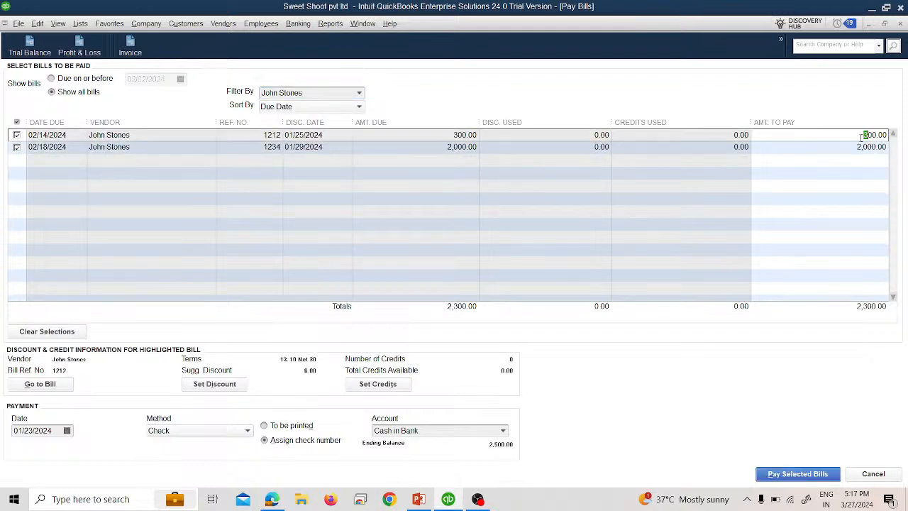
{"action": "left_click", "coordinate": [849, 148]}
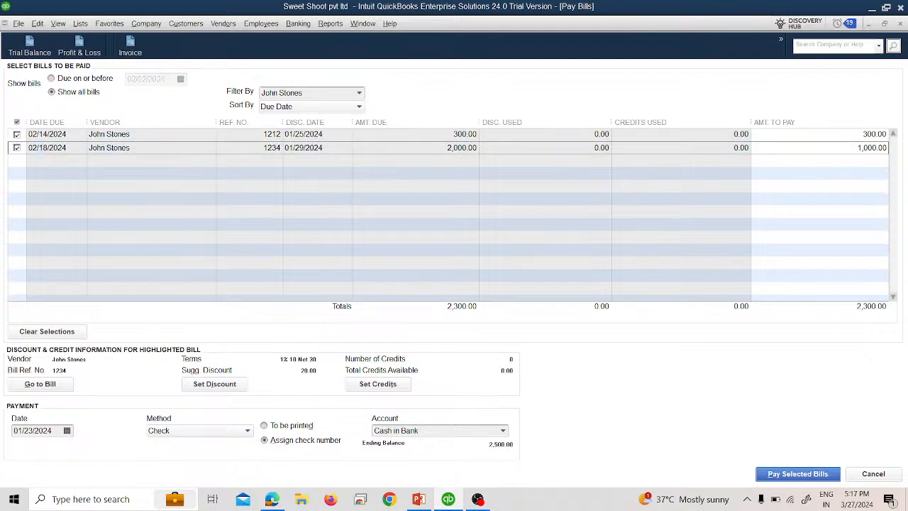
{"action": "key", "text": "Tab"}
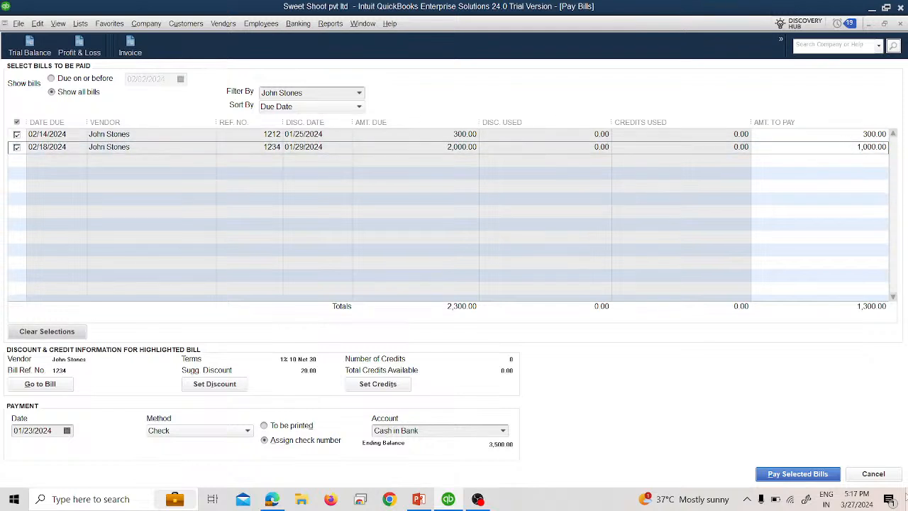
{"action": "left_click", "coordinate": [67, 429]}
{"action": "left_click", "coordinate": [65, 470]}
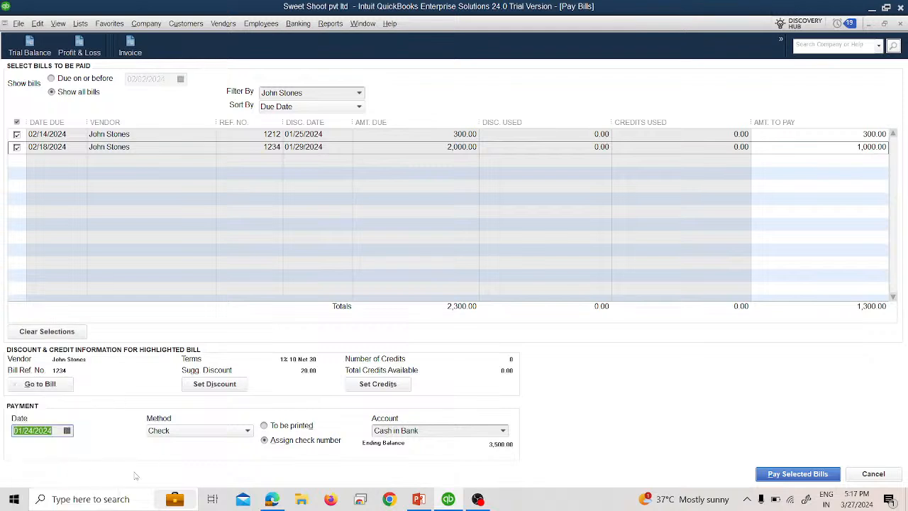
Step: Pay both selected bills with a single check numbered 3 and close the payment summary
{"action": "left_click", "coordinate": [767, 477]}
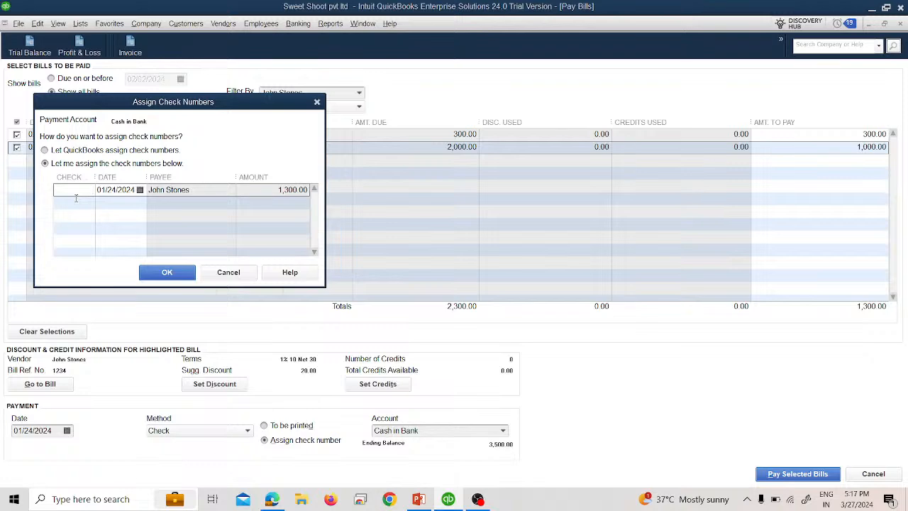
{"action": "type", "text": "1"}
{"action": "left_click", "coordinate": [165, 271]}
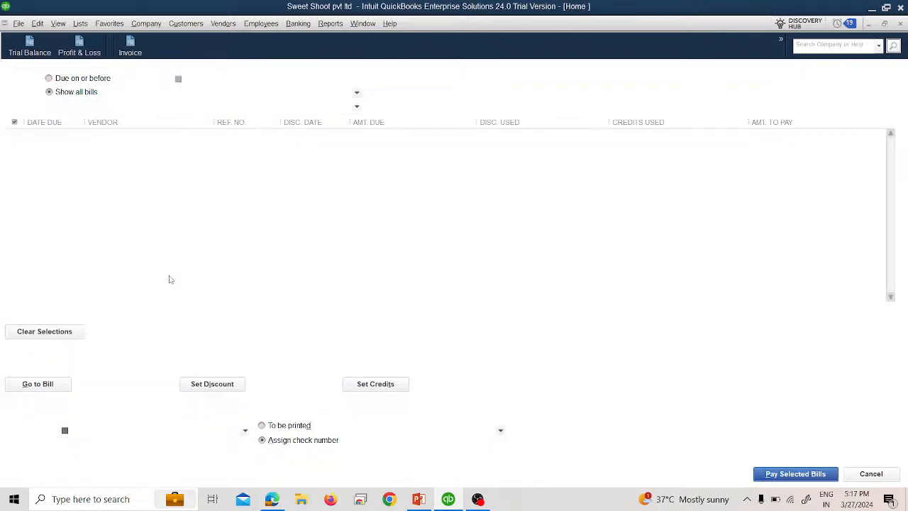
{"action": "left_click", "coordinate": [310, 245]}
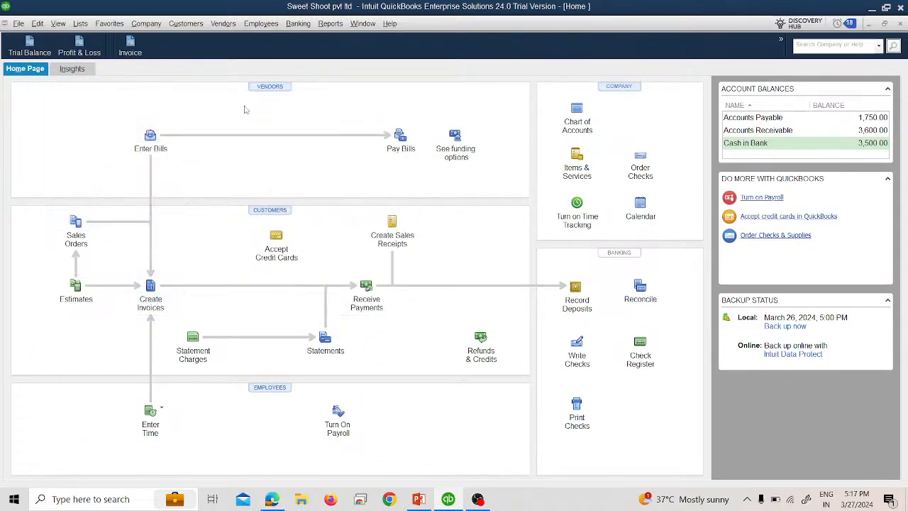
Step: Open the Trial Balance and drill into the Accounts Payable and Cash in Bank transaction details
{"action": "left_click", "coordinate": [30, 46]}
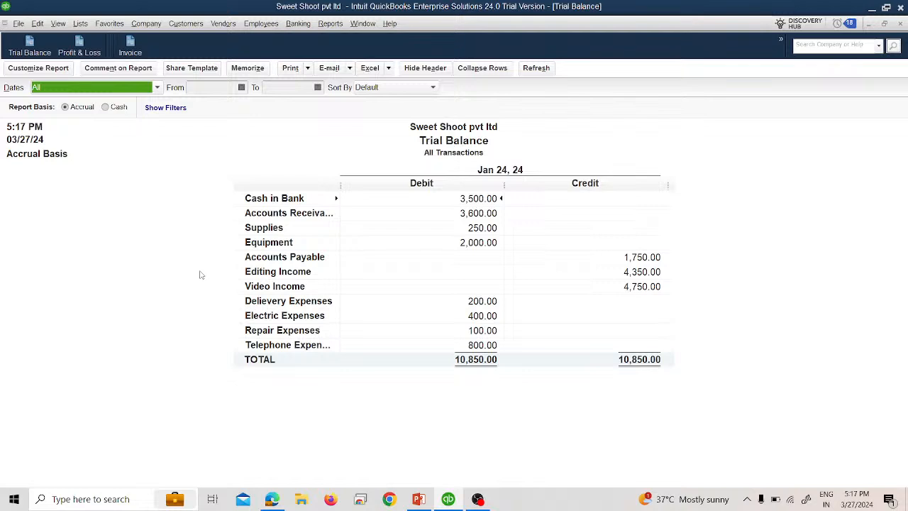
{"action": "double_click", "coordinate": [623, 259]}
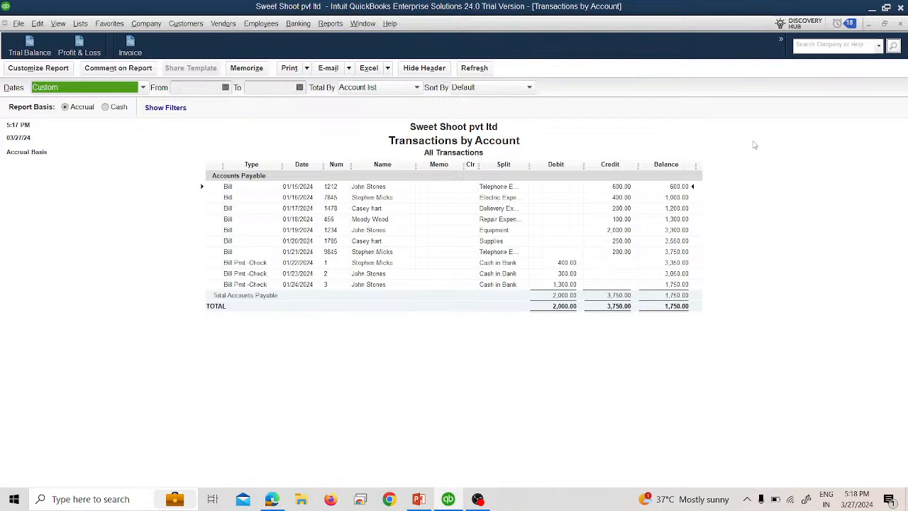
{"action": "left_click", "coordinate": [899, 25]}
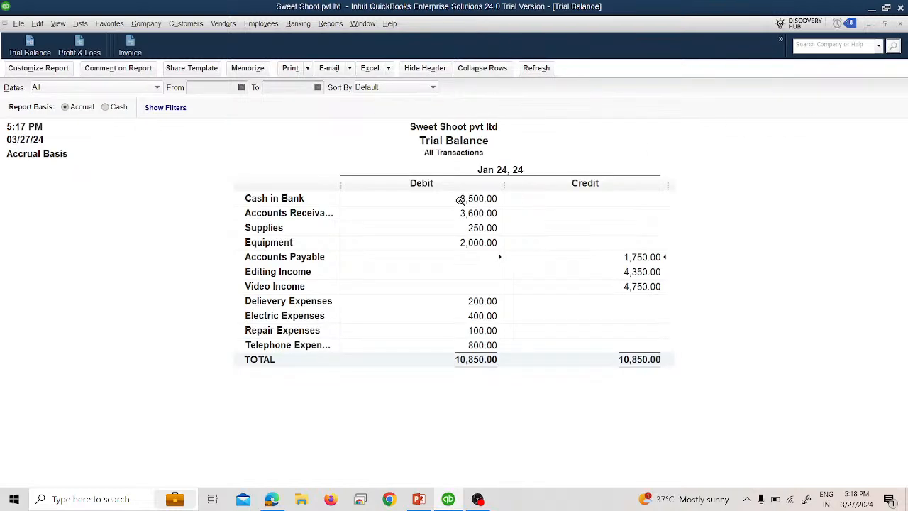
{"action": "double_click", "coordinate": [482, 198]}
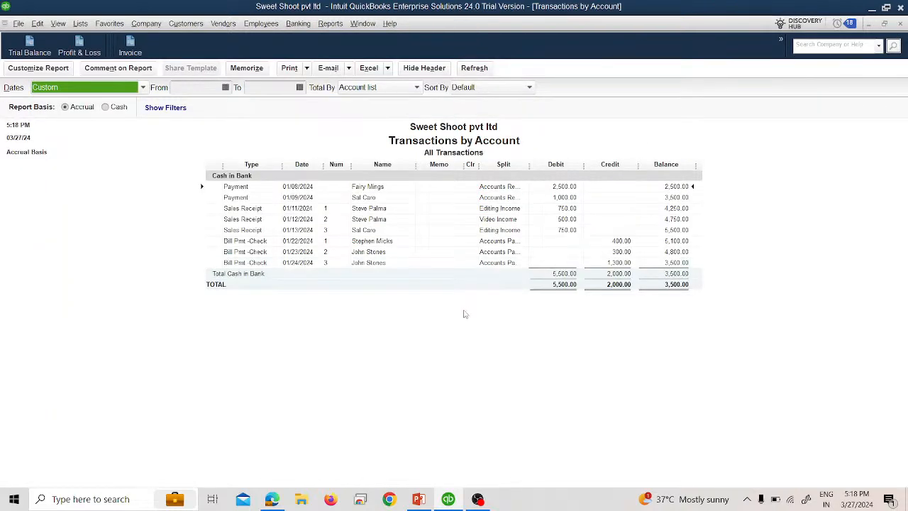
{"action": "left_click", "coordinate": [900, 25]}
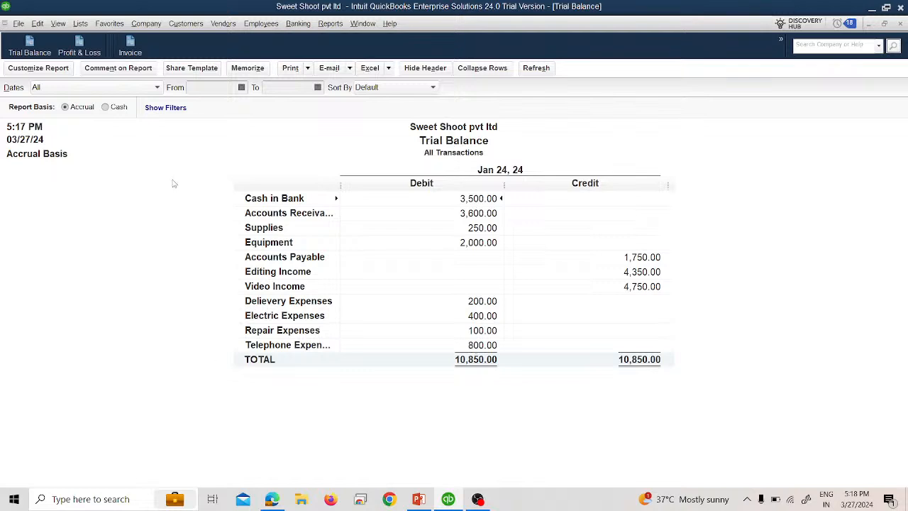
Step: Open the Unpaid Bills Detail report with dates set to All, then close it without memorizing
{"action": "left_click", "coordinate": [330, 23]}
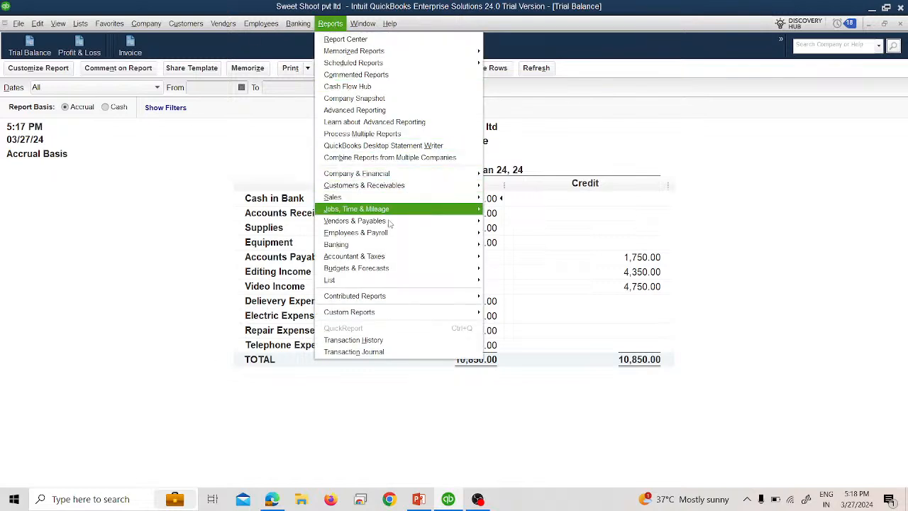
{"action": "mouse_move", "coordinate": [395, 225]}
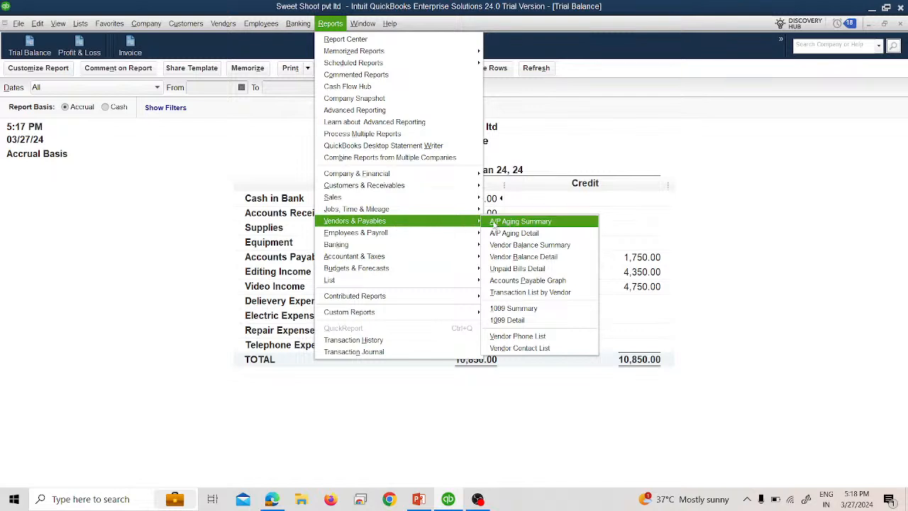
{"action": "left_click", "coordinate": [524, 269]}
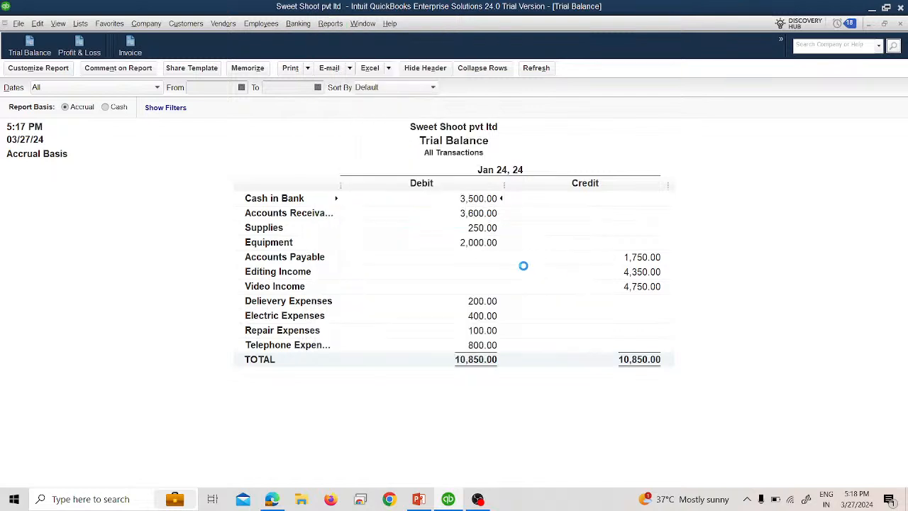
{"action": "left_click", "coordinate": [124, 91]}
{"action": "left_click", "coordinate": [102, 102]}
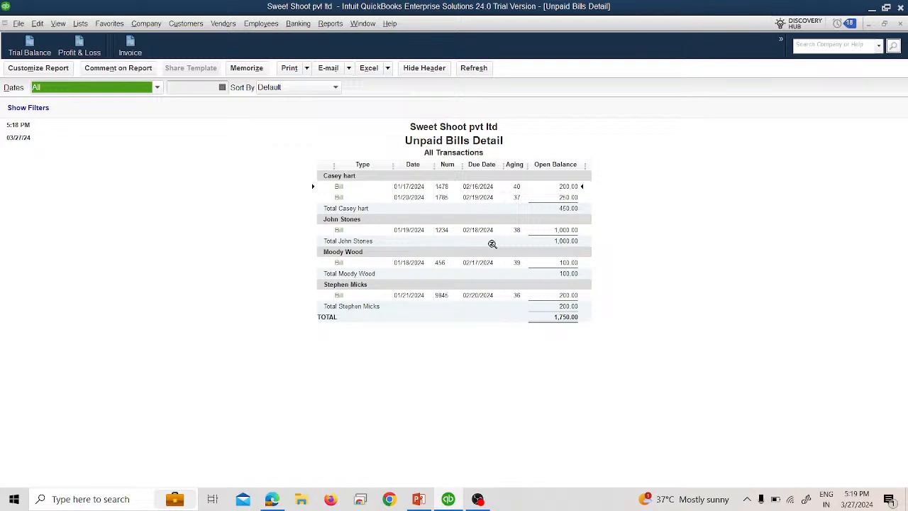
{"action": "left_click", "coordinate": [900, 24]}
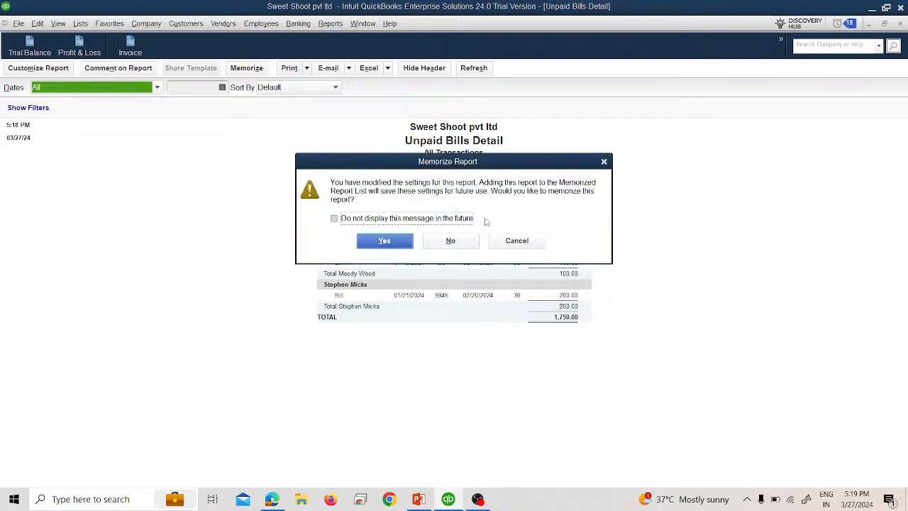
{"action": "left_click", "coordinate": [468, 241]}
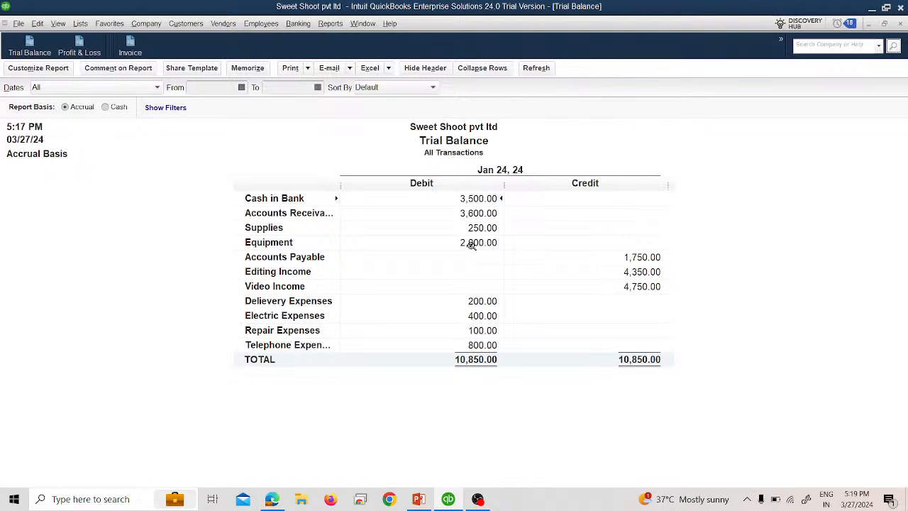
Step: Open the Vendor Balance Detail report to review vendor balances, then close it
{"action": "left_click", "coordinate": [329, 23]}
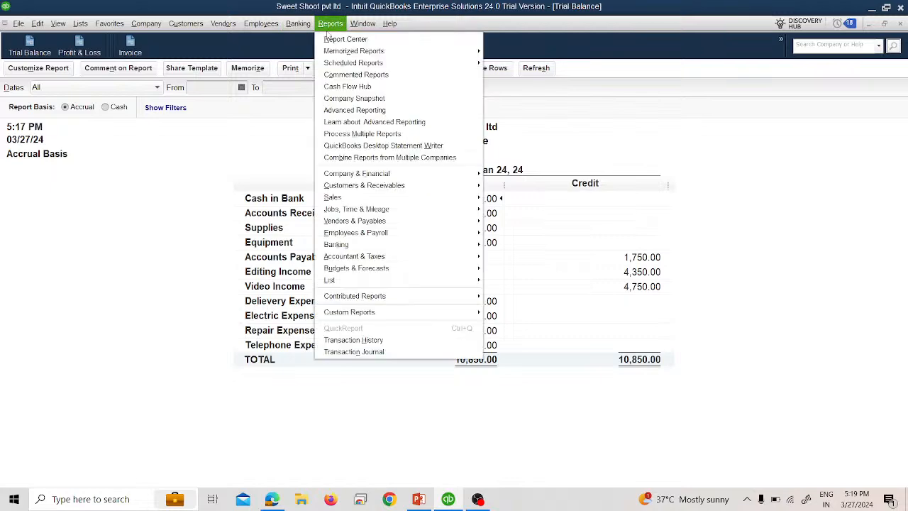
{"action": "mouse_move", "coordinate": [450, 228]}
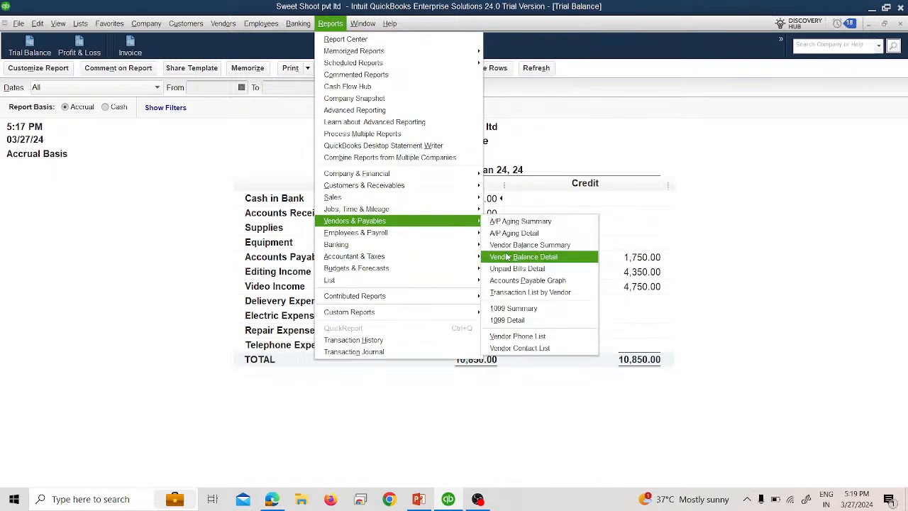
{"action": "left_click", "coordinate": [507, 257]}
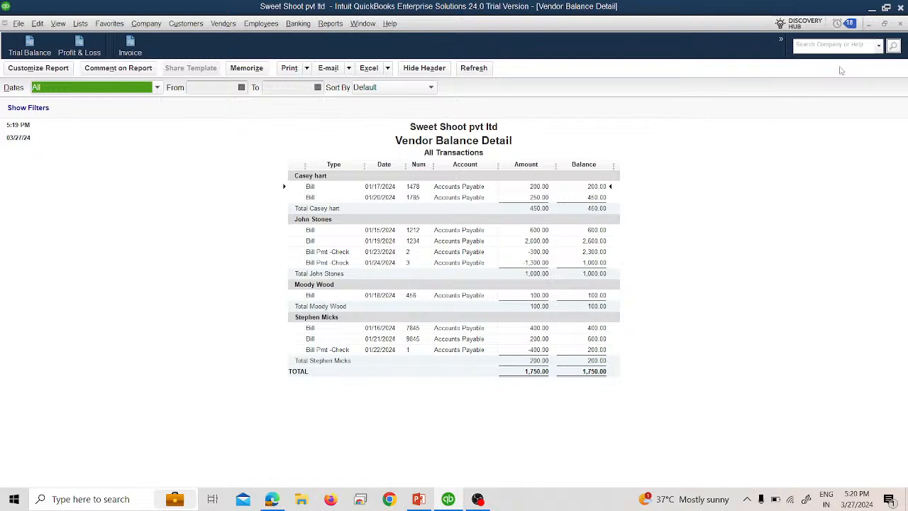
{"action": "left_click", "coordinate": [900, 25]}
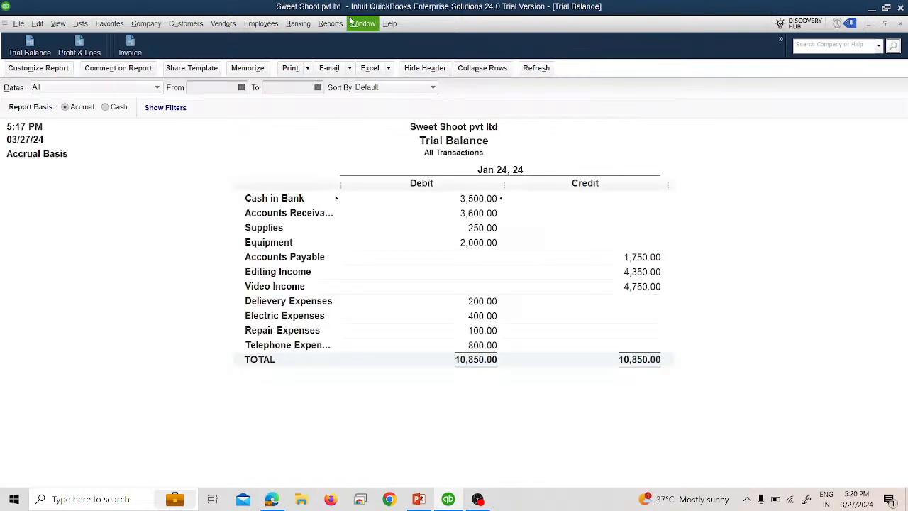
Step: Open the Transaction List by Vendor report with dates set to All, then close it
{"action": "left_click", "coordinate": [330, 26]}
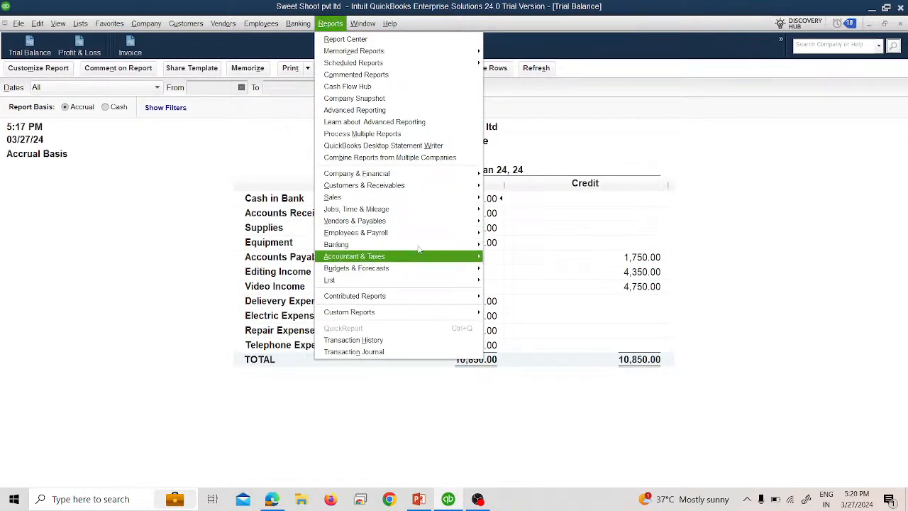
{"action": "mouse_move", "coordinate": [425, 233]}
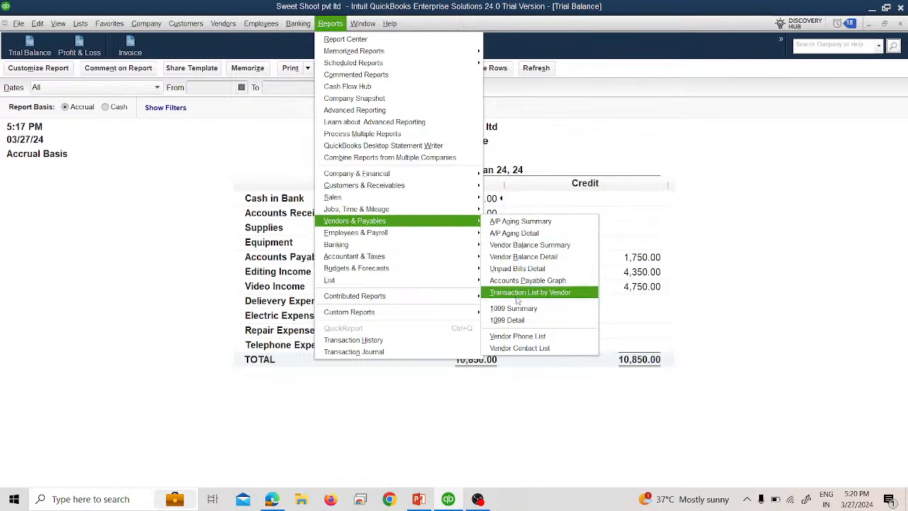
{"action": "left_click", "coordinate": [516, 294]}
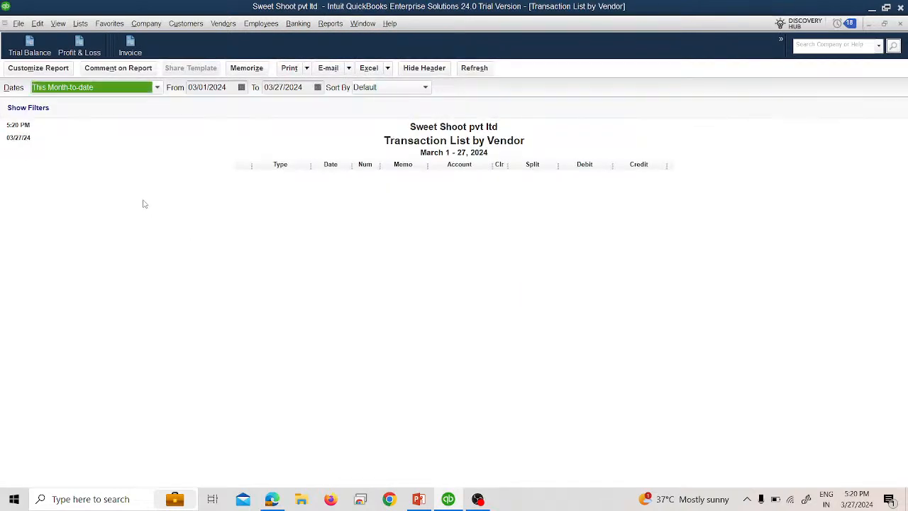
{"action": "left_click", "coordinate": [117, 88]}
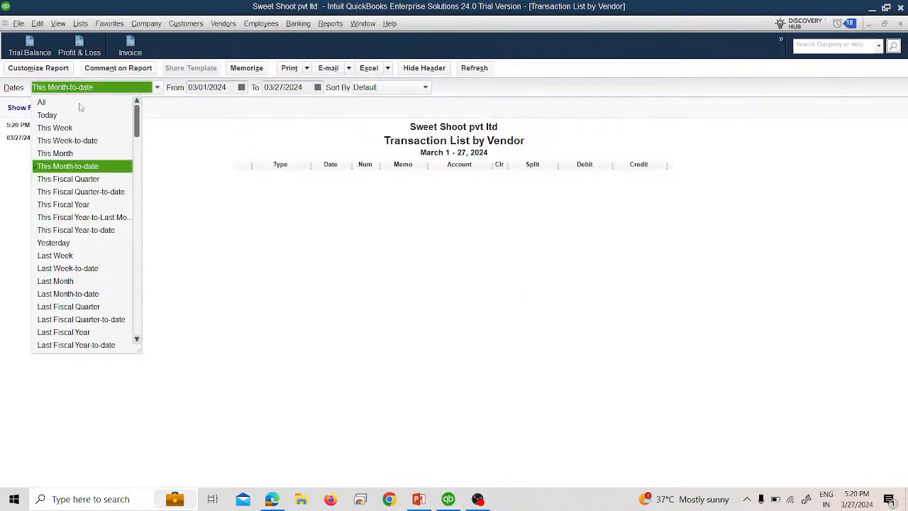
{"action": "left_click", "coordinate": [43, 102]}
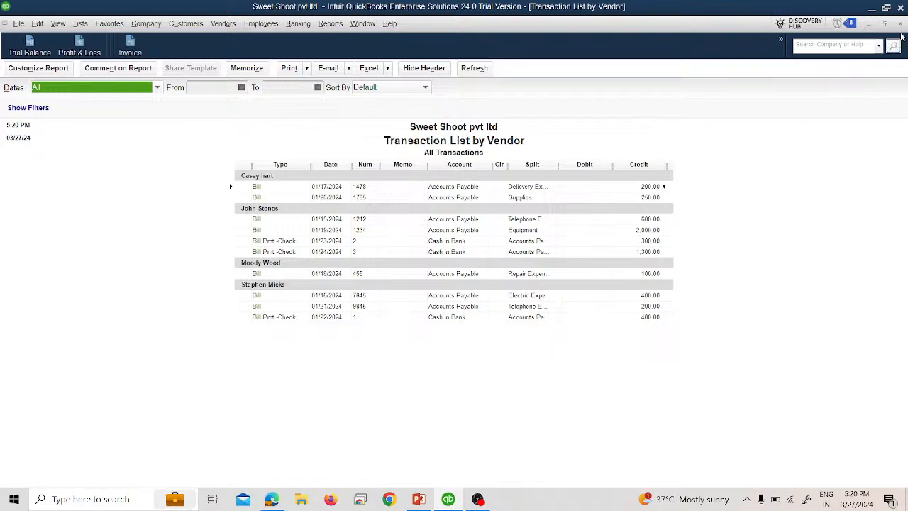
{"action": "key", "text": "Escape"}
{"action": "left_click", "coordinate": [450, 242]}
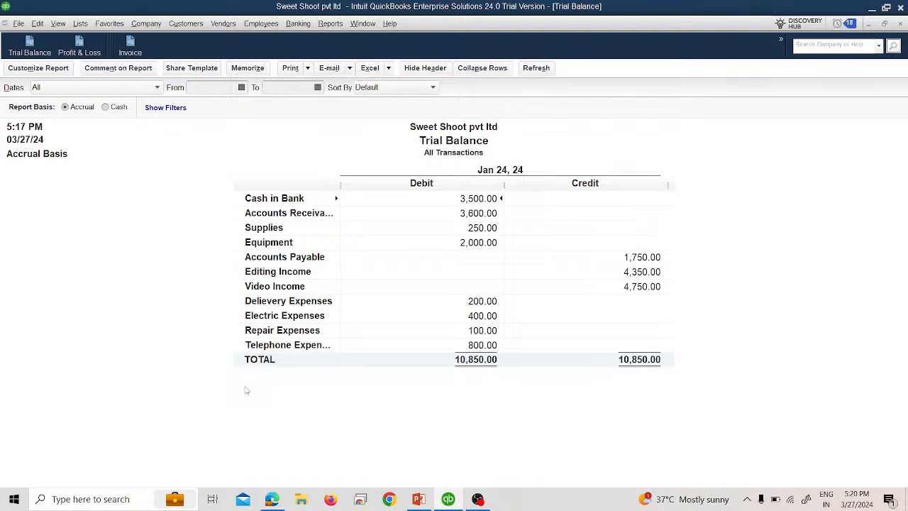
Step: Open the Cash Flow Forecast report to review it, then close it
{"action": "left_click", "coordinate": [330, 24]}
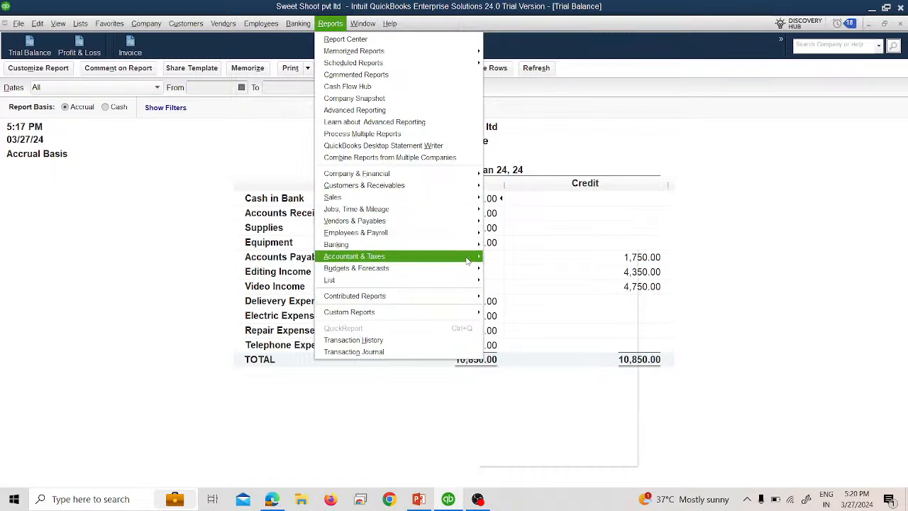
{"action": "mouse_move", "coordinate": [454, 256]}
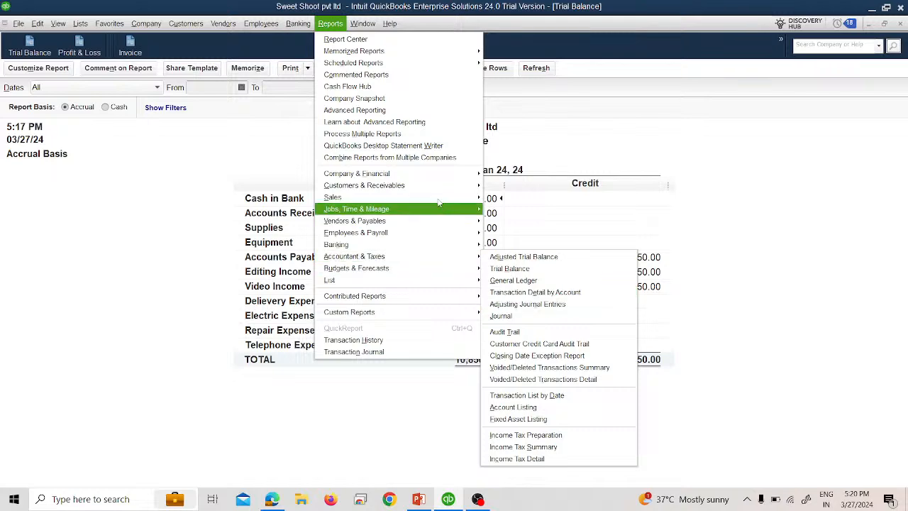
{"action": "mouse_move", "coordinate": [454, 173]}
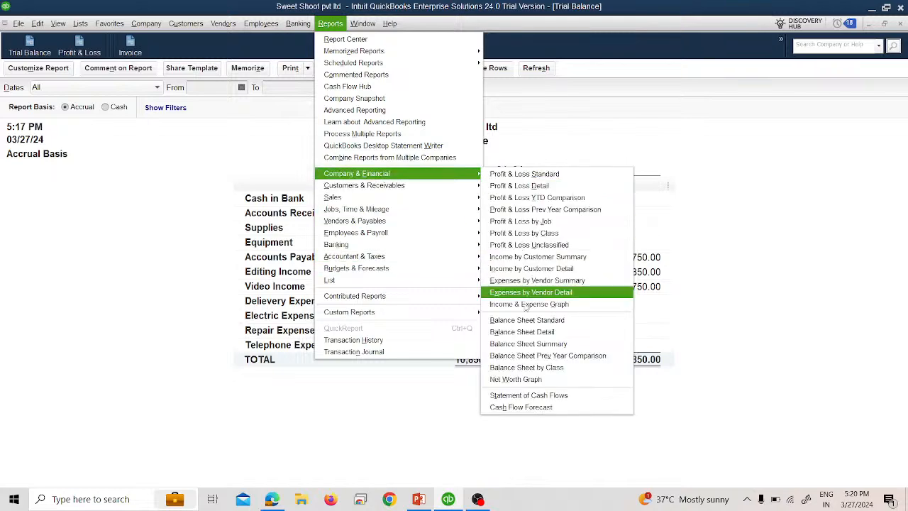
{"action": "left_click", "coordinate": [525, 407]}
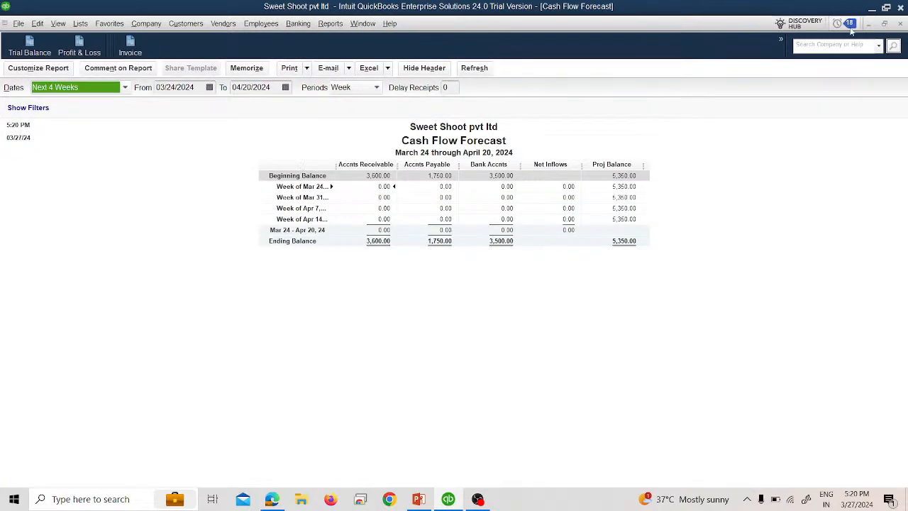
{"action": "left_click", "coordinate": [900, 23]}
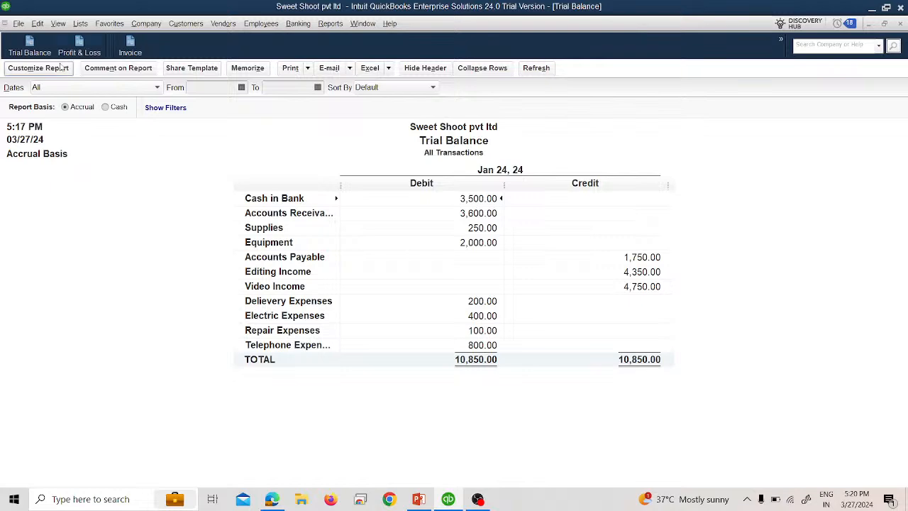
Step: Open the Statement of Cash Flows report and set its dates to All
{"action": "left_click", "coordinate": [327, 24]}
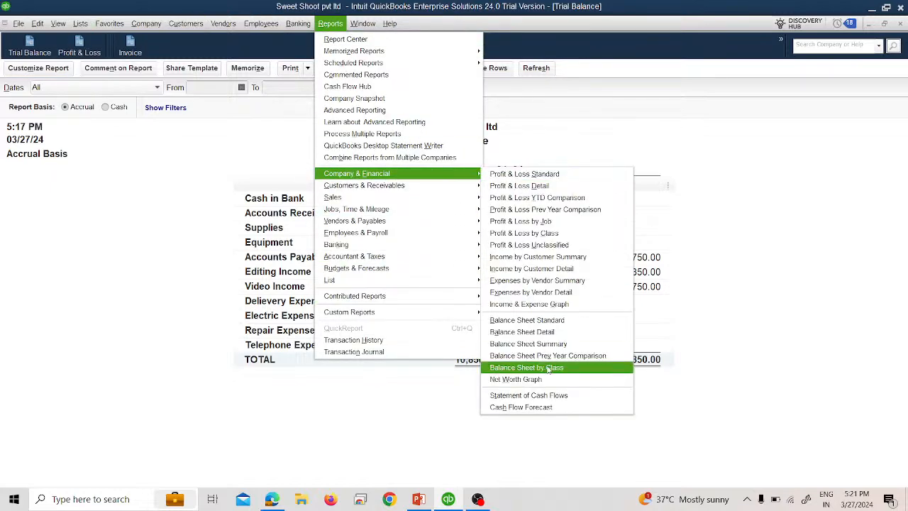
{"action": "left_click", "coordinate": [549, 390]}
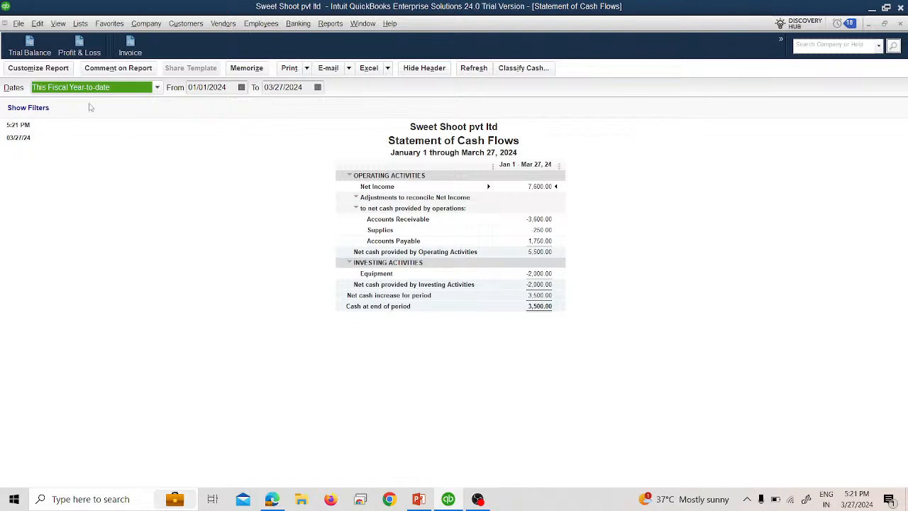
{"action": "left_click", "coordinate": [93, 89]}
{"action": "scroll", "coordinate": [74, 101], "scroll_direction": "up", "scroll_amount": 1}
{"action": "scroll", "coordinate": [75, 101], "scroll_direction": "up", "scroll_amount": 1}
{"action": "left_click", "coordinate": [71, 100]}
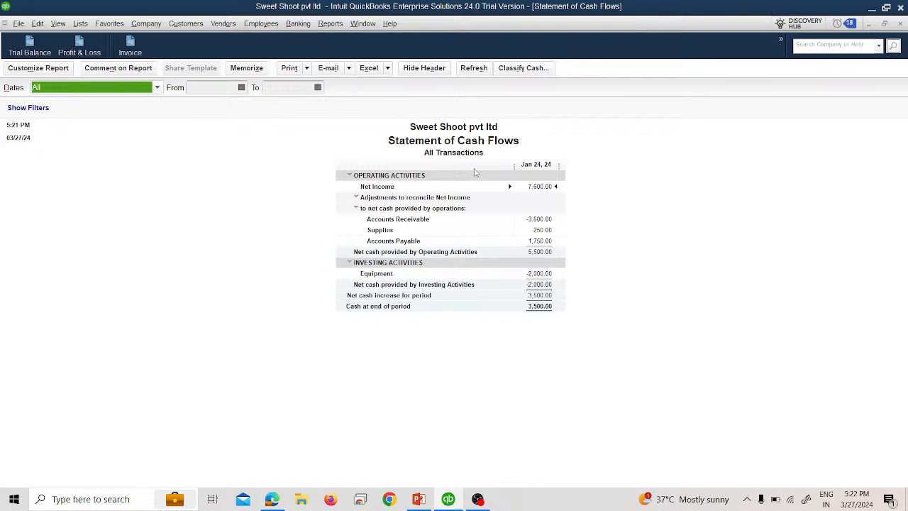
Step: Examine the cash flow classification preferences, the adjustment rows and the report's modify options without changing anything
{"action": "left_click", "coordinate": [513, 74]}
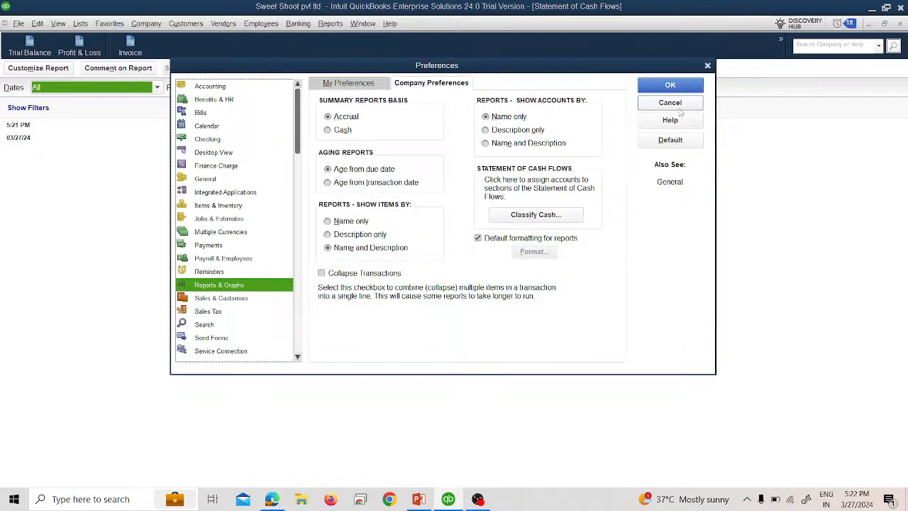
{"action": "left_click", "coordinate": [675, 106]}
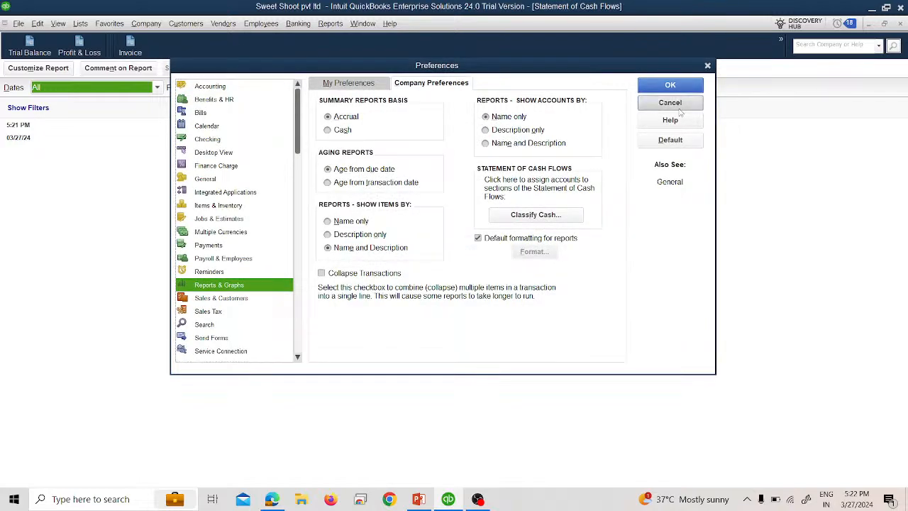
{"action": "left_click", "coordinate": [357, 209]}
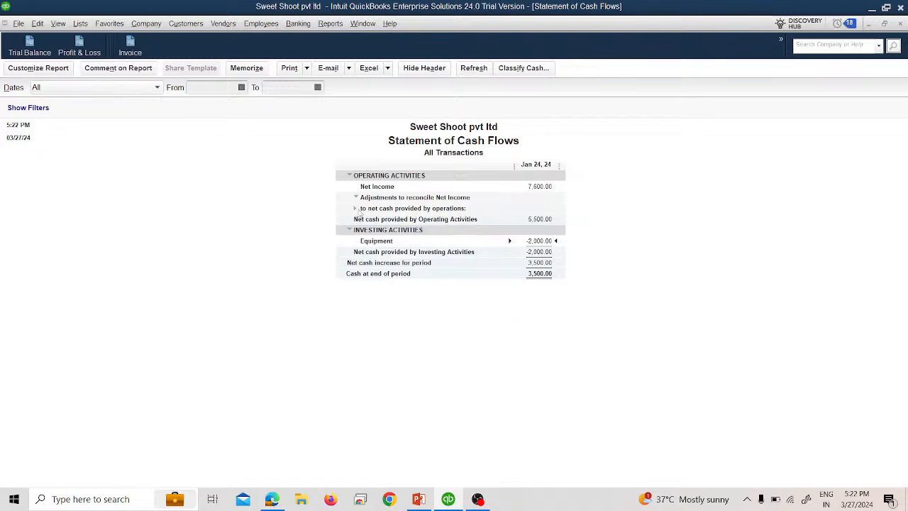
{"action": "left_click", "coordinate": [361, 199]}
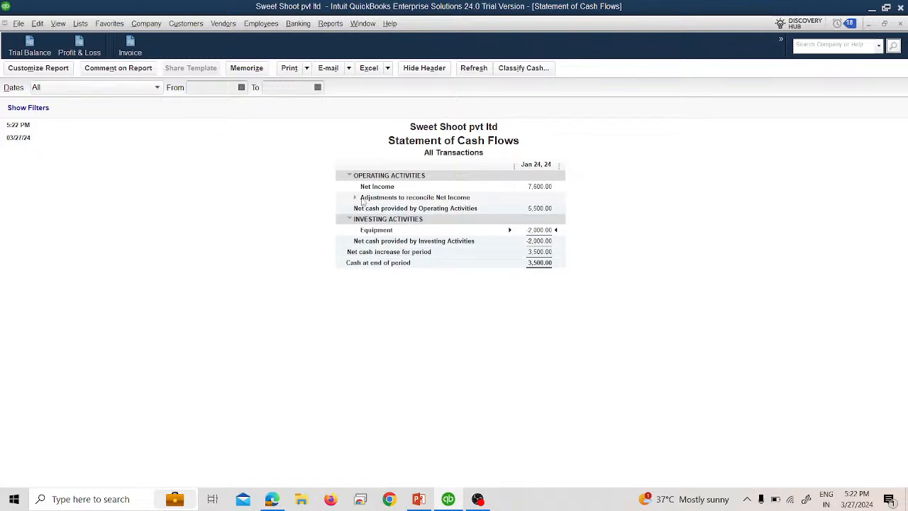
{"action": "left_click", "coordinate": [361, 200]}
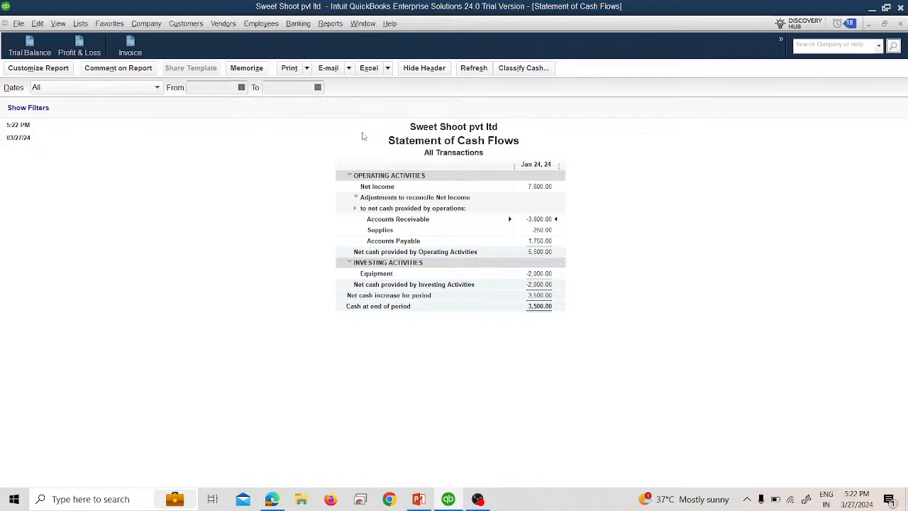
{"action": "left_click", "coordinate": [39, 69]}
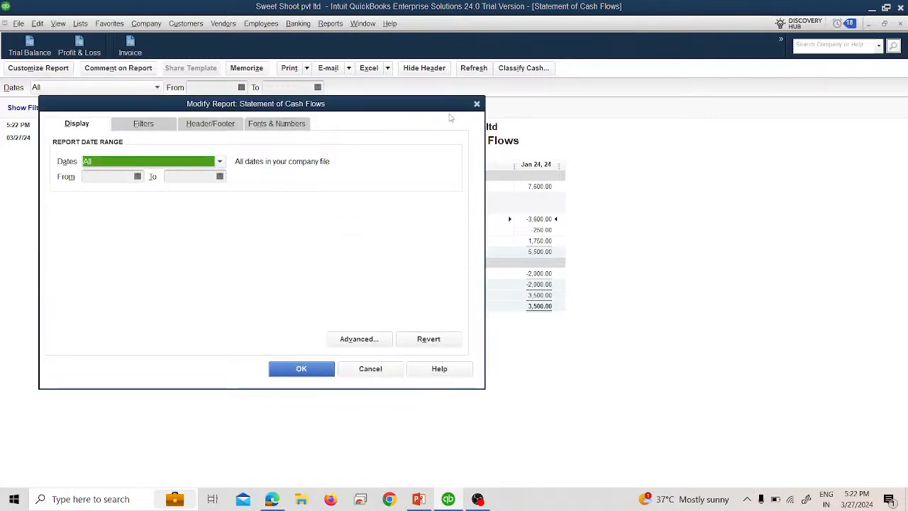
{"action": "left_click", "coordinate": [477, 104]}
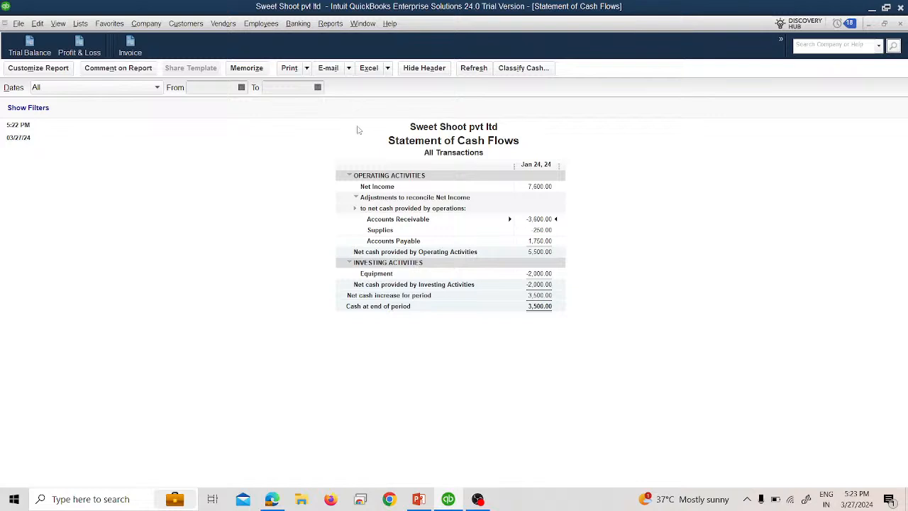
Step: Open the Cash Flow Forecast report, review its date range choices without changing them, and close it
{"action": "left_click", "coordinate": [328, 23]}
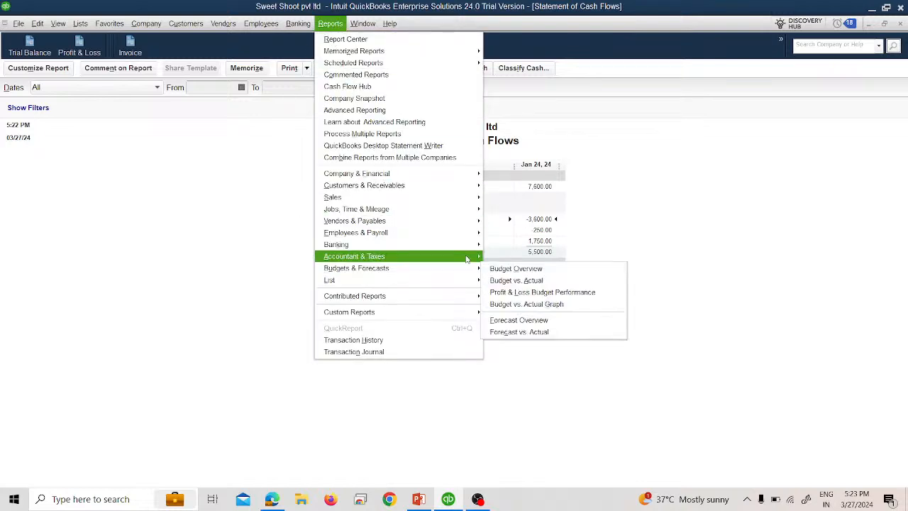
{"action": "mouse_move", "coordinate": [466, 173]}
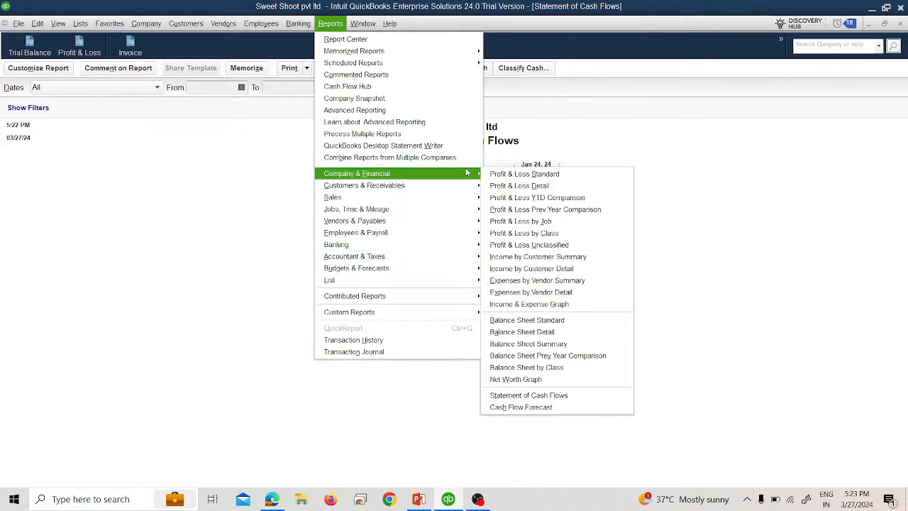
{"action": "left_click", "coordinate": [535, 408]}
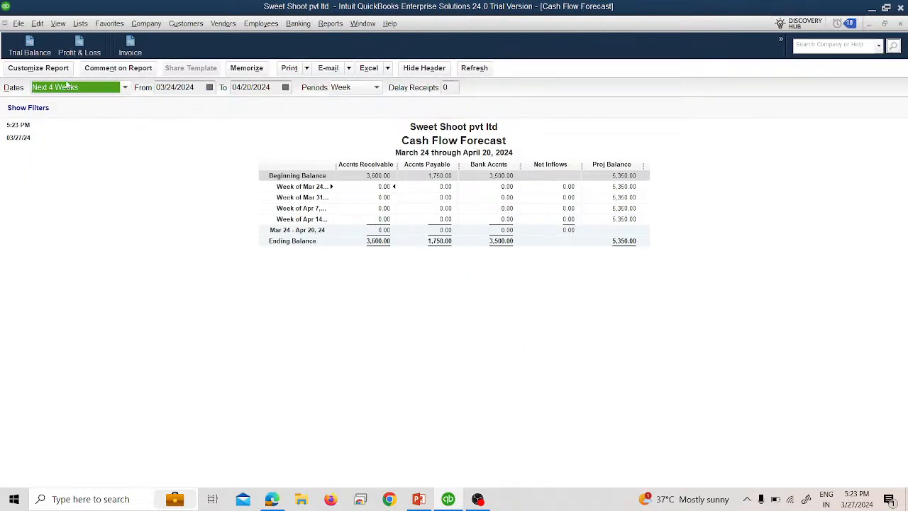
{"action": "left_click", "coordinate": [67, 85]}
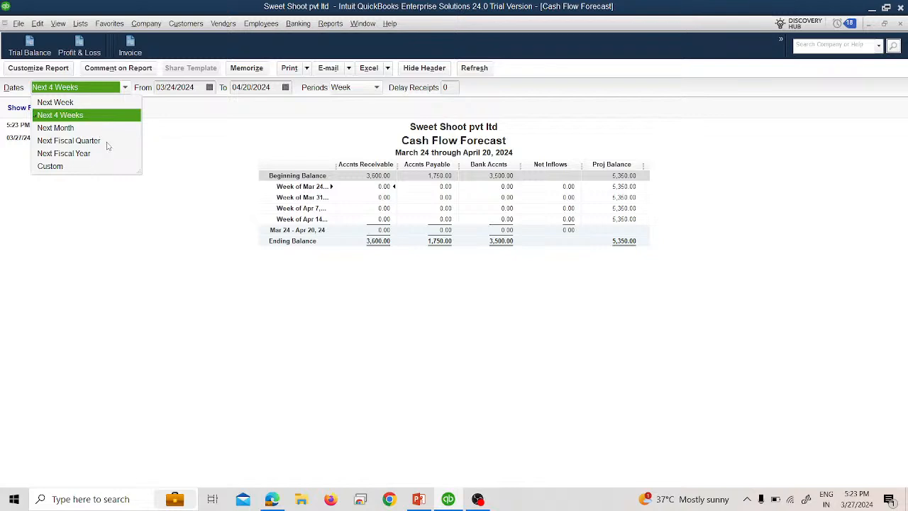
{"action": "left_click", "coordinate": [203, 146]}
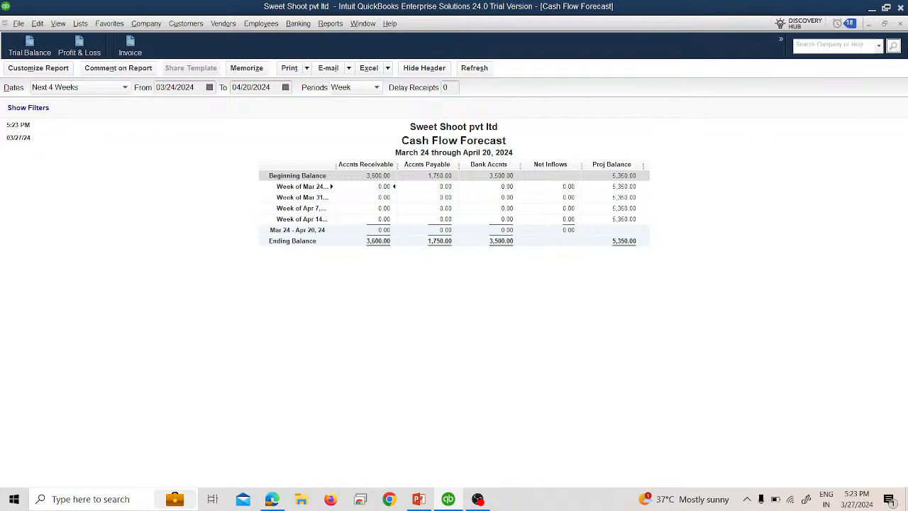
{"action": "left_click", "coordinate": [901, 25]}
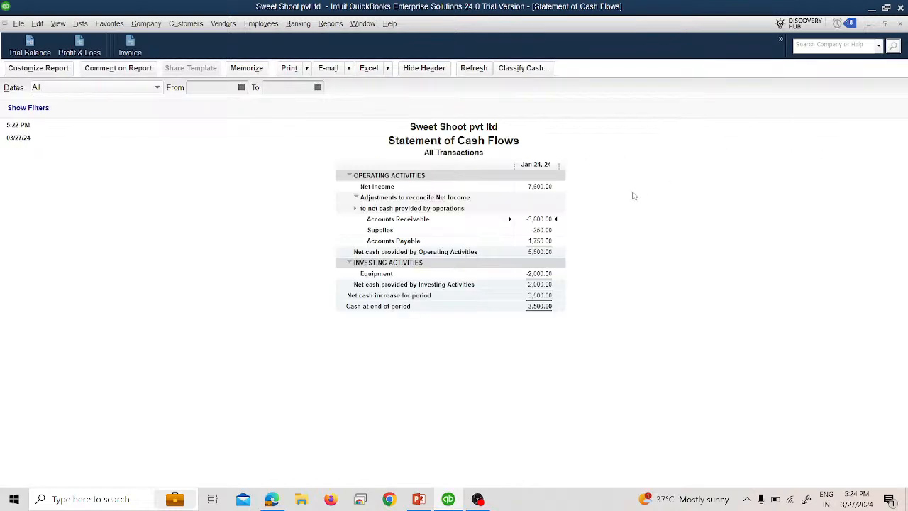
Step: Close the Statement of Cash Flows without memorizing it, then close the Trial Balance report
{"action": "left_click", "coordinate": [900, 25]}
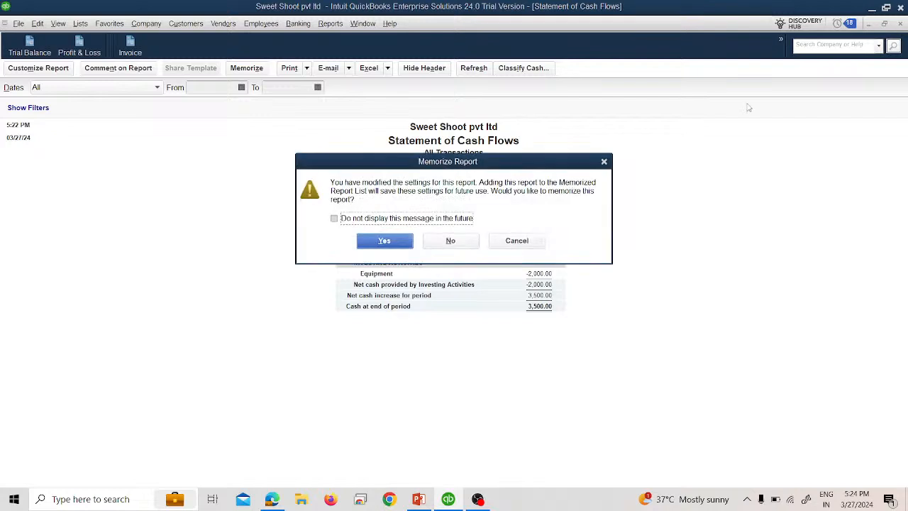
{"action": "left_click", "coordinate": [451, 242]}
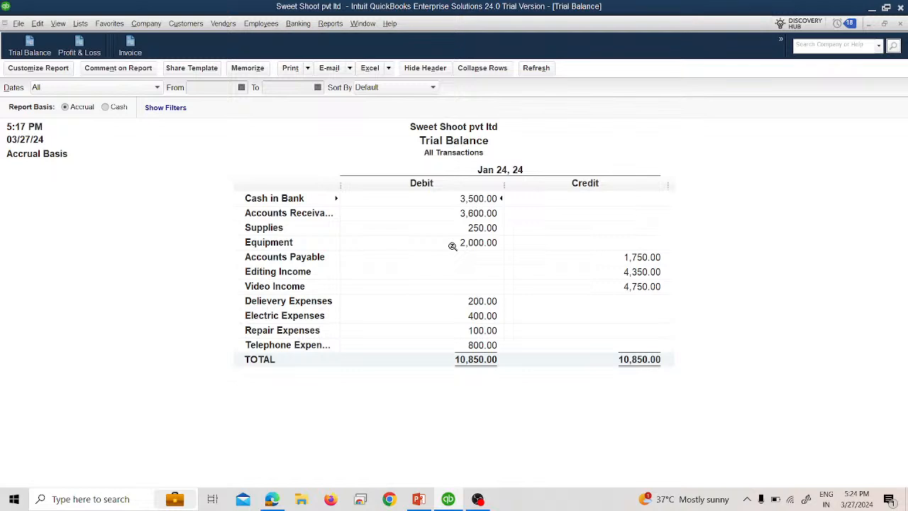
{"action": "left_click", "coordinate": [900, 24]}
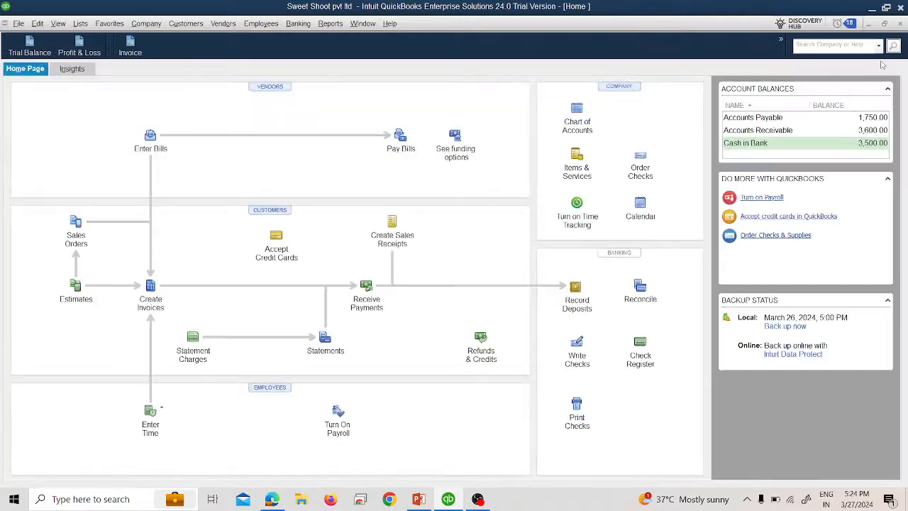
{"action": "key", "text": "alt+Tab"}
{"action": "key", "text": "Right"}
{"action": "key", "text": "Right"}
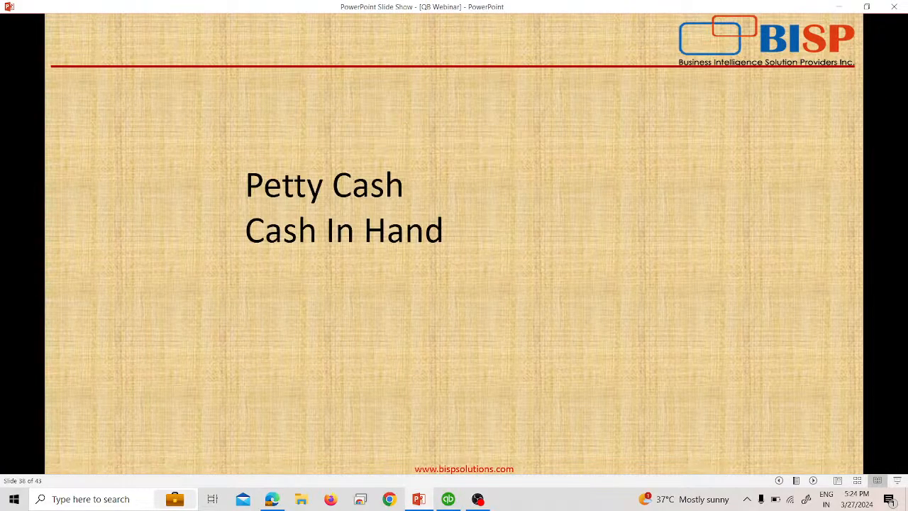
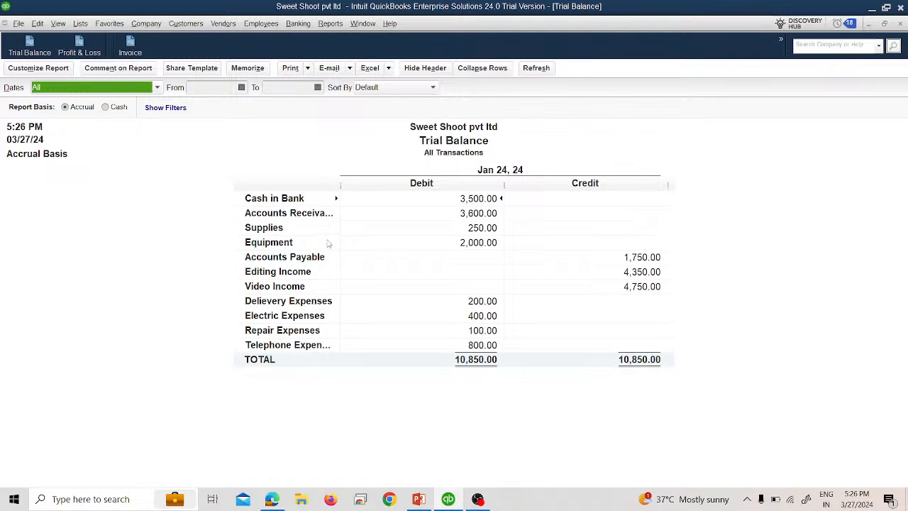
Step: Start a new check from Cash in Bank with Print Later turned off and the check number cleared
{"action": "left_click", "coordinate": [301, 24]}
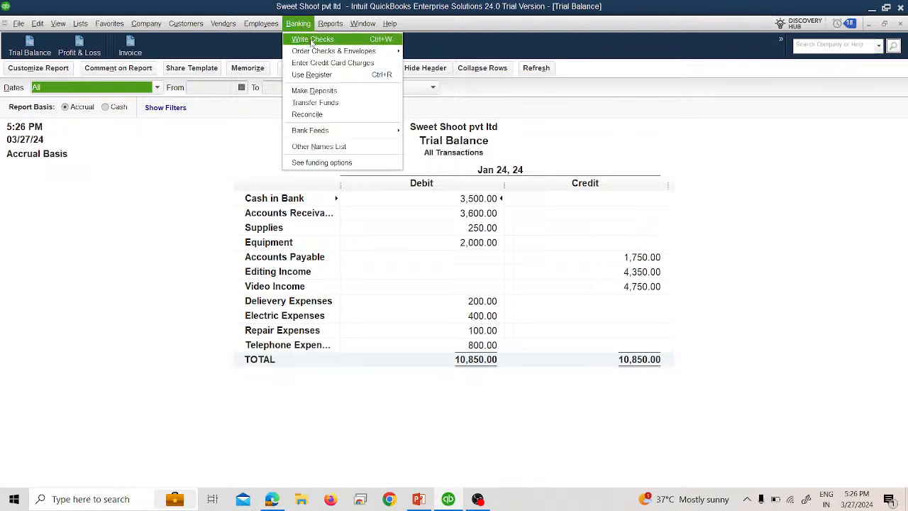
{"action": "left_click", "coordinate": [312, 39]}
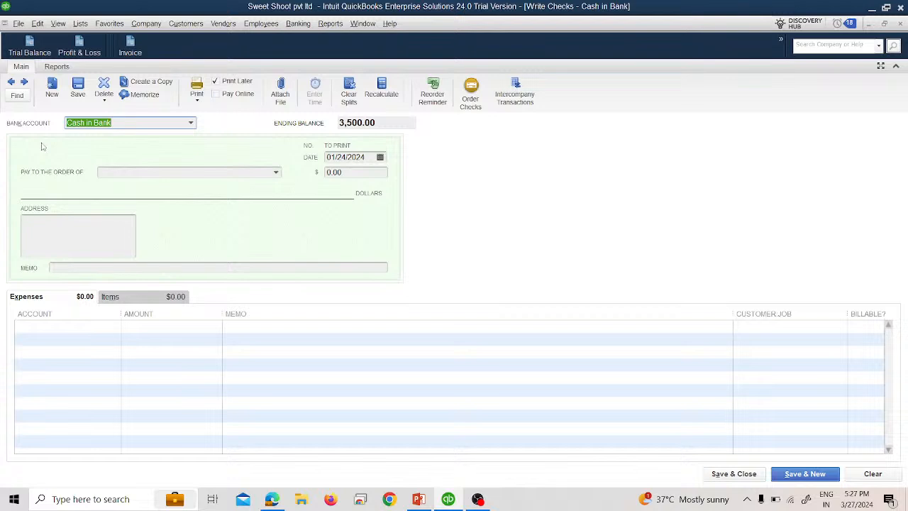
{"action": "left_click", "coordinate": [224, 85]}
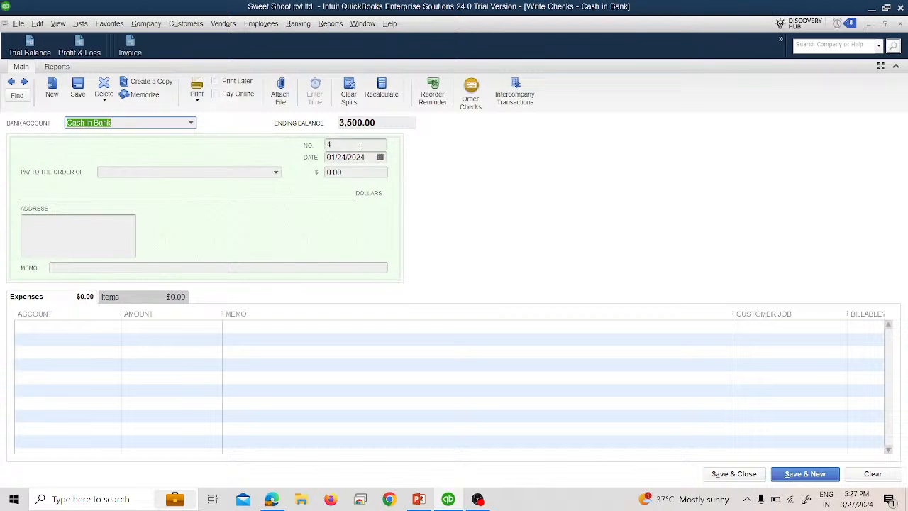
{"action": "left_click", "coordinate": [359, 146]}
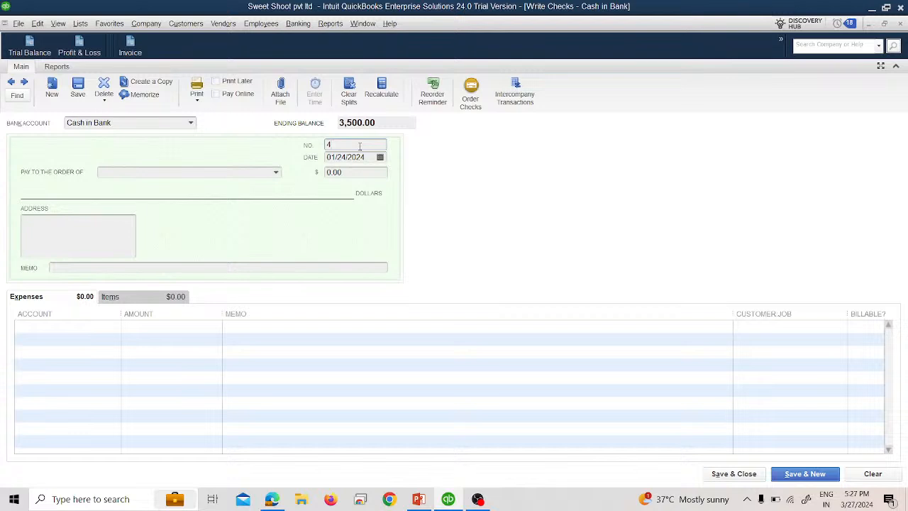
{"action": "key", "text": "BackSpace"}
Step: Date the check 02/01/2024 and set its amount to 500.00
{"action": "left_click", "coordinate": [380, 157]}
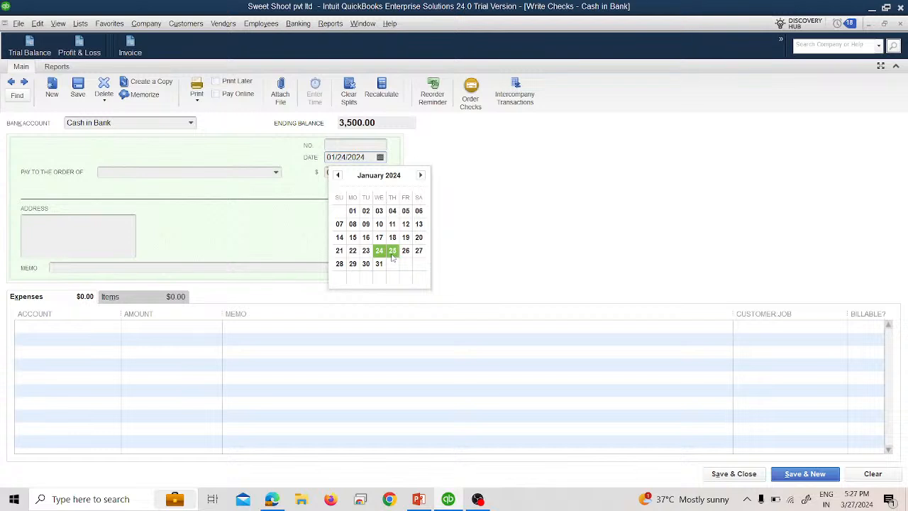
{"action": "left_click", "coordinate": [421, 175]}
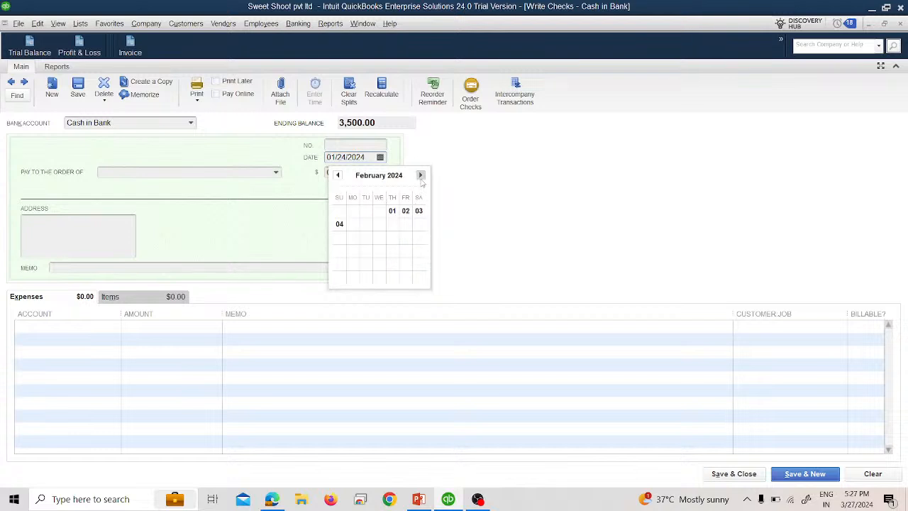
{"action": "left_click", "coordinate": [391, 212]}
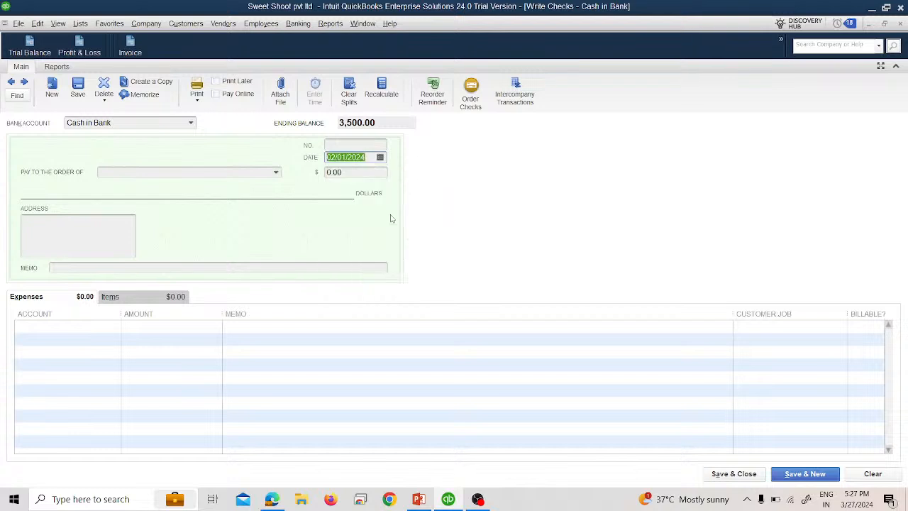
{"action": "left_click", "coordinate": [352, 177]}
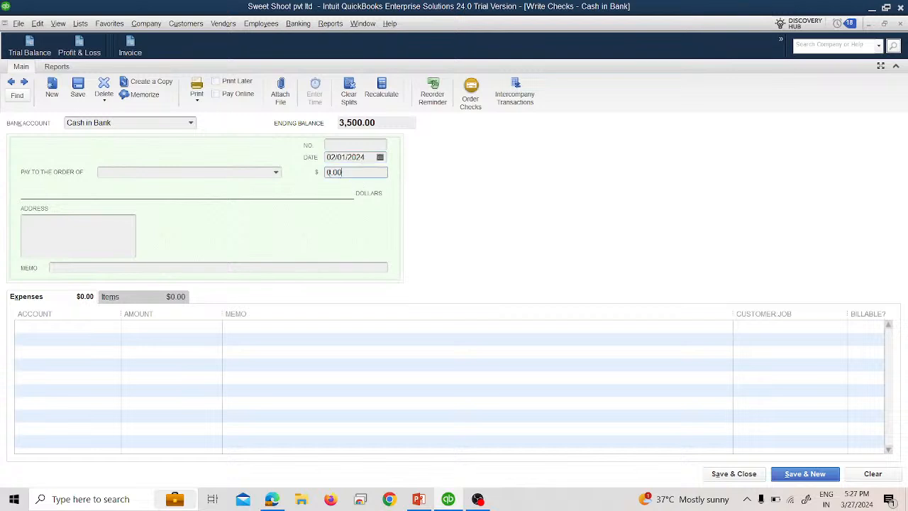
{"action": "type", "text": "500.00"}
Step: Add a new Other-type name called Cash and use it as the check's payee
{"action": "left_click", "coordinate": [276, 173]}
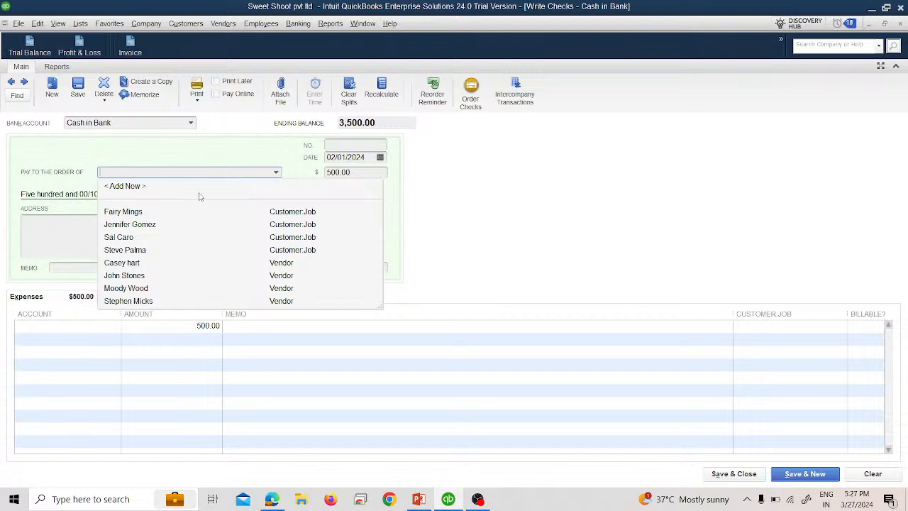
{"action": "left_click", "coordinate": [131, 186]}
{"action": "left_click", "coordinate": [435, 233]}
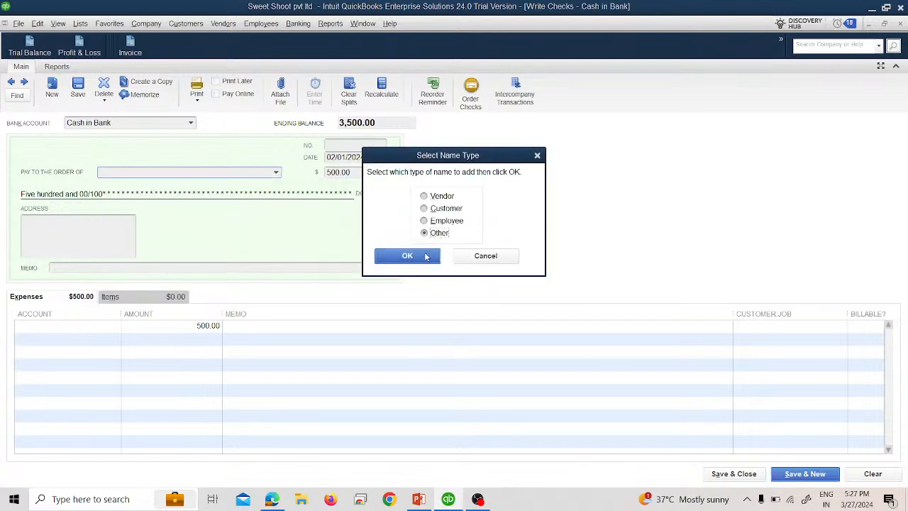
{"action": "left_click", "coordinate": [424, 257]}
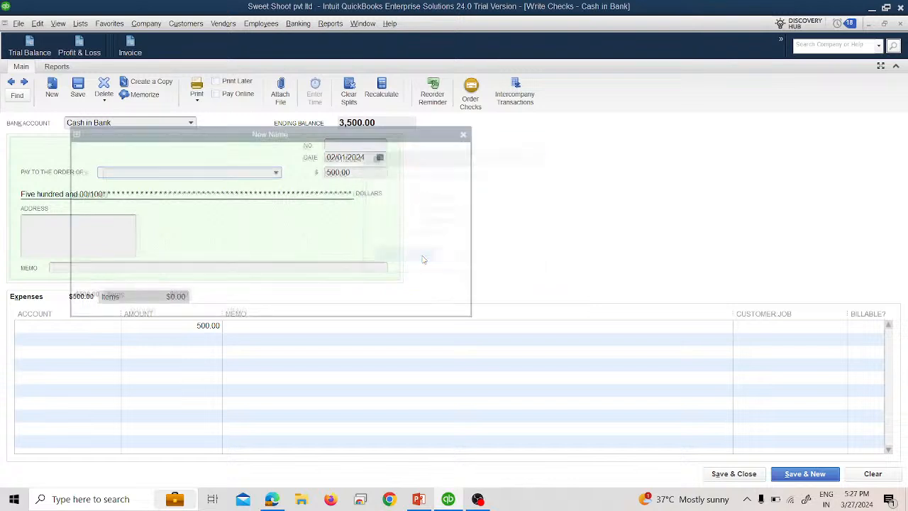
{"action": "type", "text": "Cash"}
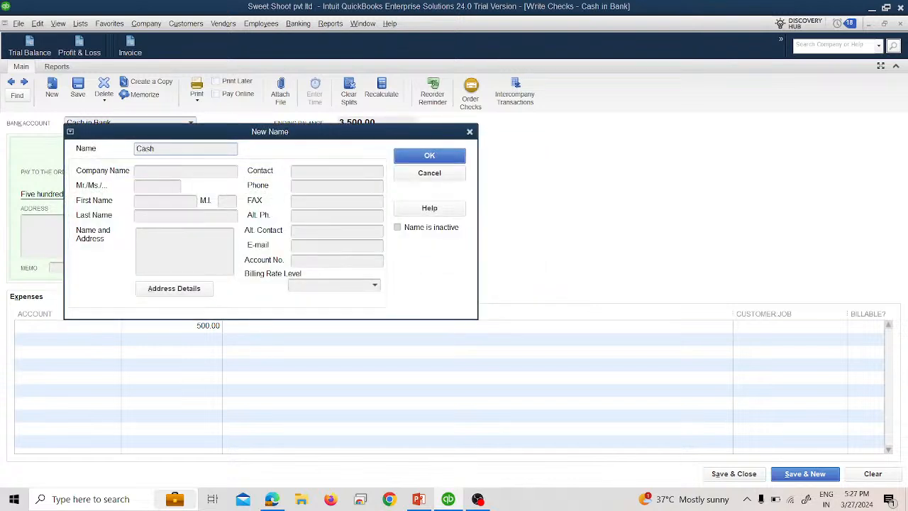
{"action": "left_click", "coordinate": [428, 156]}
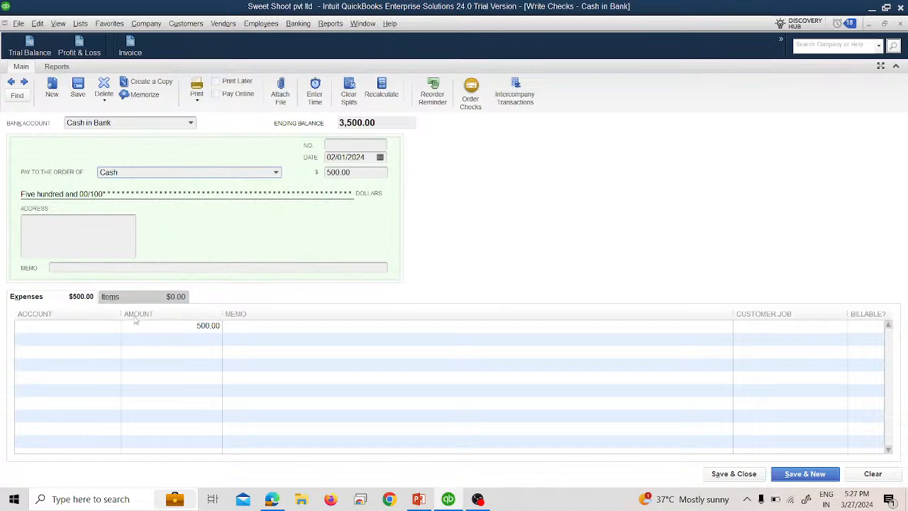
Step: Create a new Bank account named Petty Cash (Cash in Hand) and assign it to the check's expense line
{"action": "left_click", "coordinate": [113, 328]}
{"action": "left_click", "coordinate": [113, 327]}
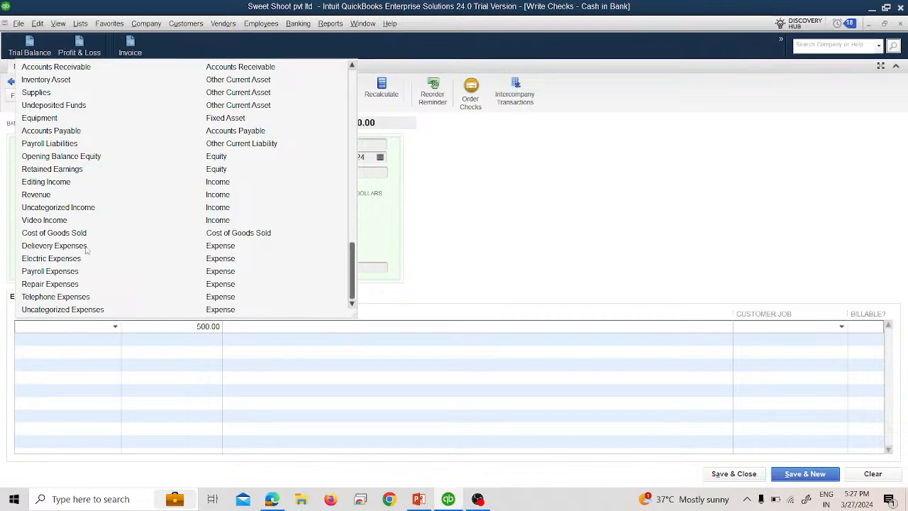
{"action": "scroll", "coordinate": [88, 249], "scroll_direction": "up", "scroll_amount": 1}
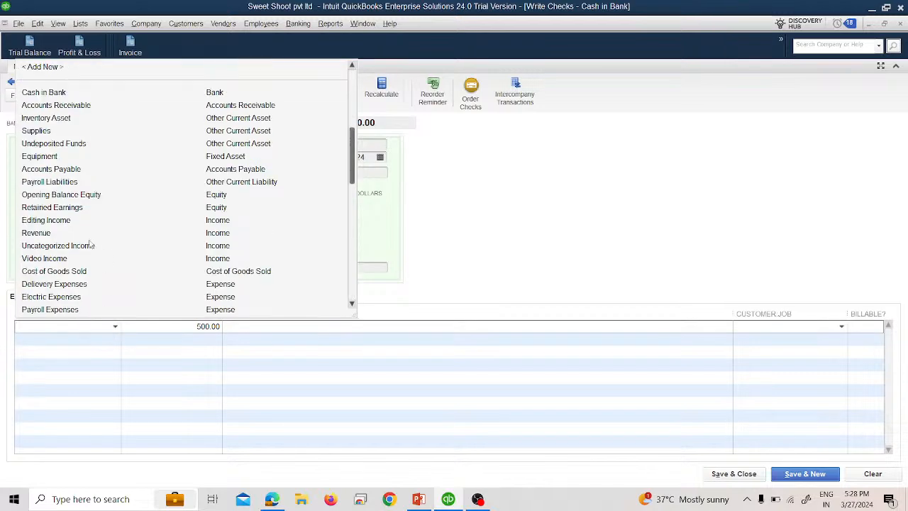
{"action": "left_click", "coordinate": [43, 67]}
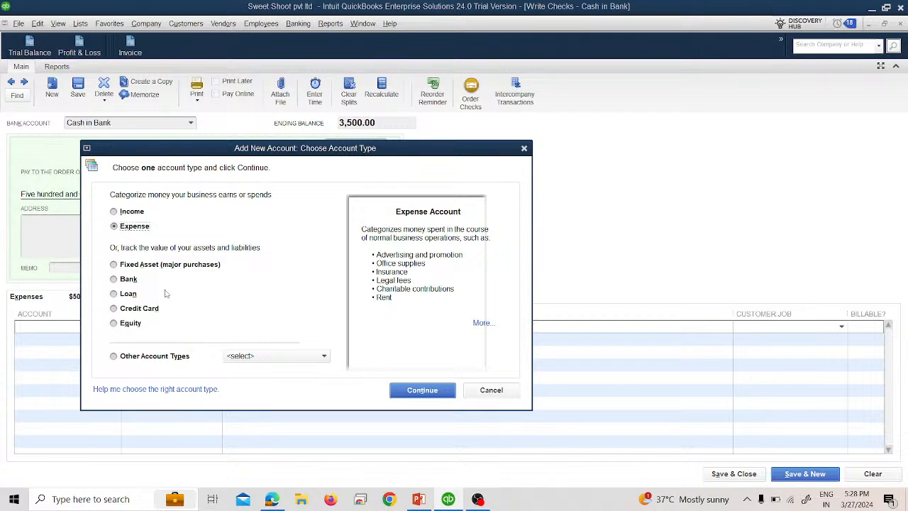
{"action": "left_click", "coordinate": [132, 283]}
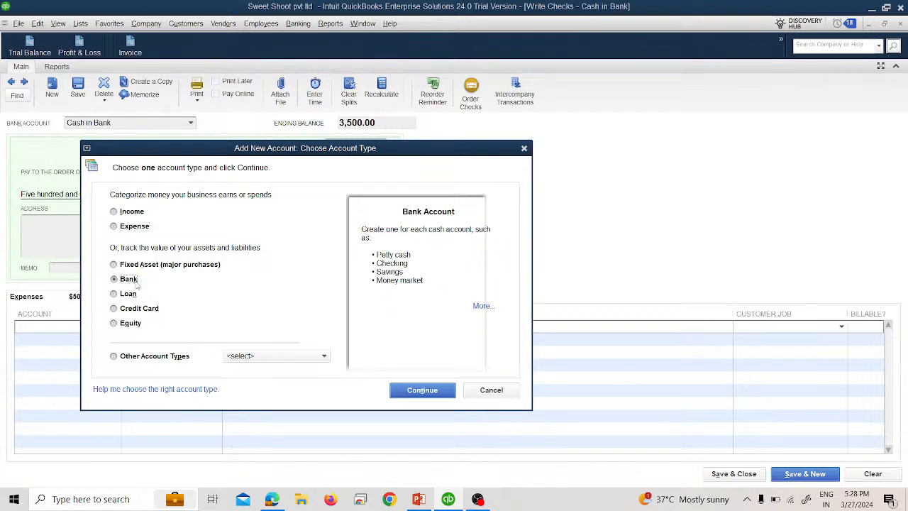
{"action": "left_click", "coordinate": [426, 390]}
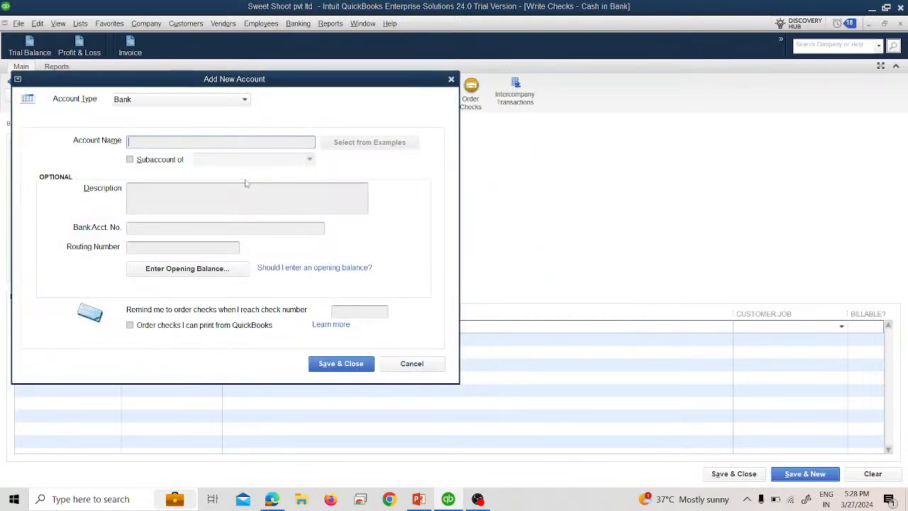
{"action": "type", "text": "Petty "}
{"action": "type", "text": "Cash"}
{"action": "type", "text": " acc"}
{"action": "key", "text": "BackSpace"}
{"action": "key", "text": "BackSpace"}
{"action": "key", "text": "BackSpace"}
{"action": "type", "text": "(cash in Hand"}
{"action": "key", "text": "Left"}
{"action": "key", "text": "Left"}
{"action": "key", "text": "Left"}
{"action": "key", "text": "BackSpace"}
{"action": "type", "text": "C"}
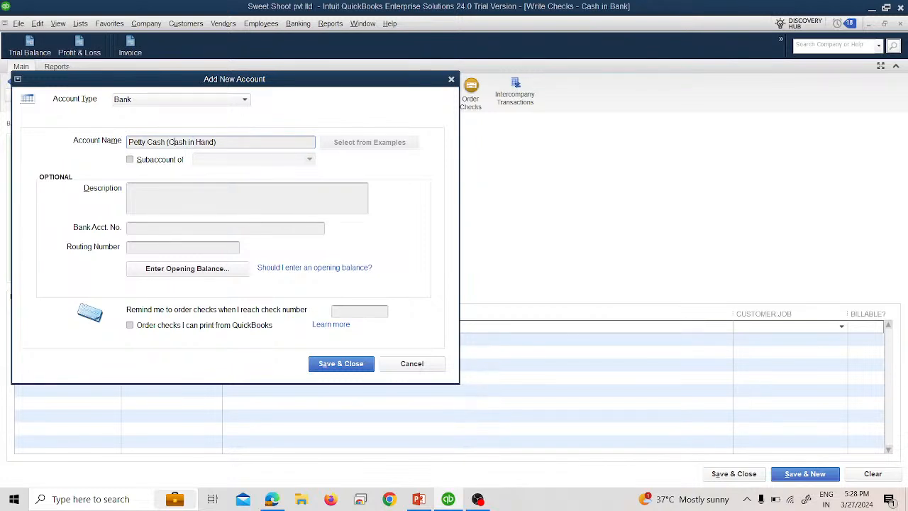
{"action": "left_click", "coordinate": [338, 364]}
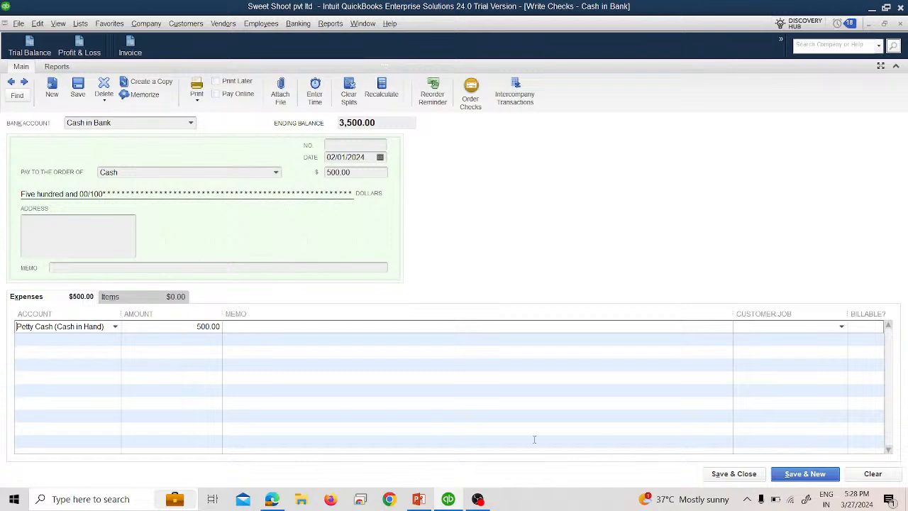
Step: Save and close the check, refresh the Trial Balance, and widen its account name column
{"action": "left_click", "coordinate": [718, 475]}
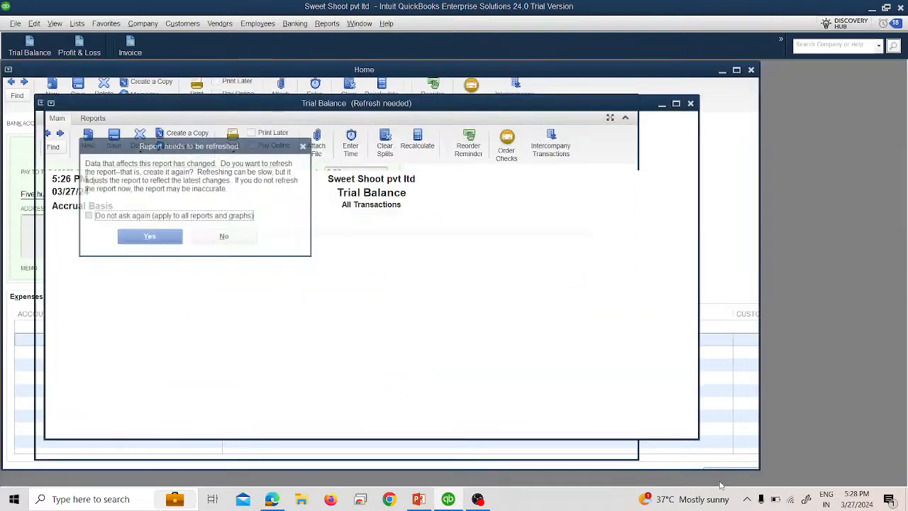
{"action": "left_click", "coordinate": [150, 236]}
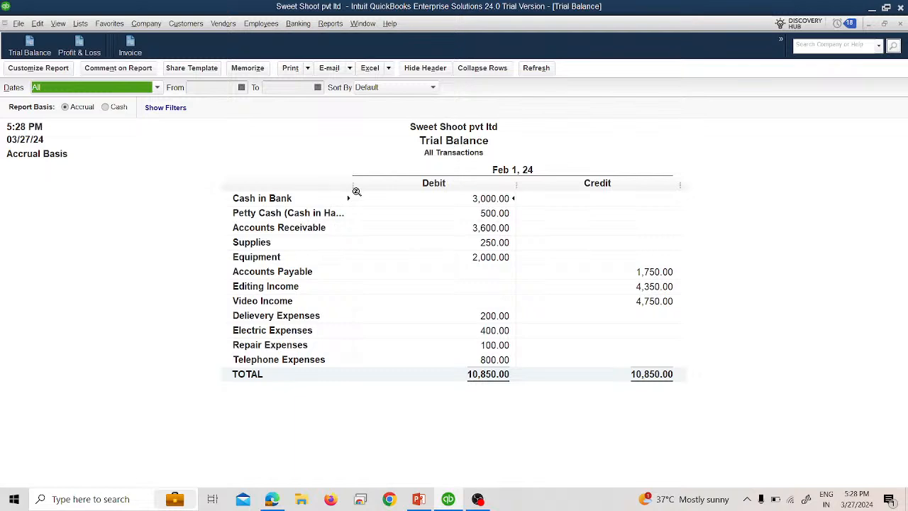
{"action": "left_click_drag", "start_coordinate": [354, 189], "coordinate": [389, 195]}
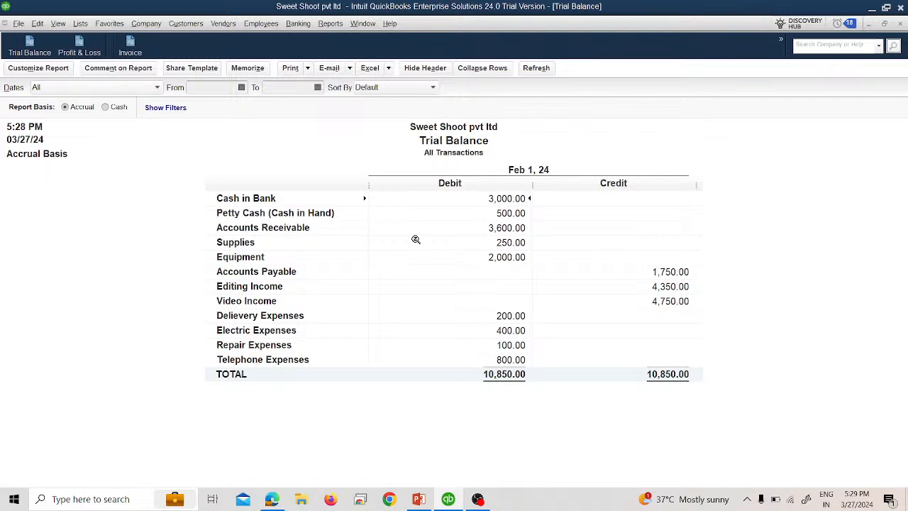
Step: Close the Trial Balance and start a new check drawn on the Petty Cash (Cash in Hand) account
{"action": "left_click", "coordinate": [899, 24]}
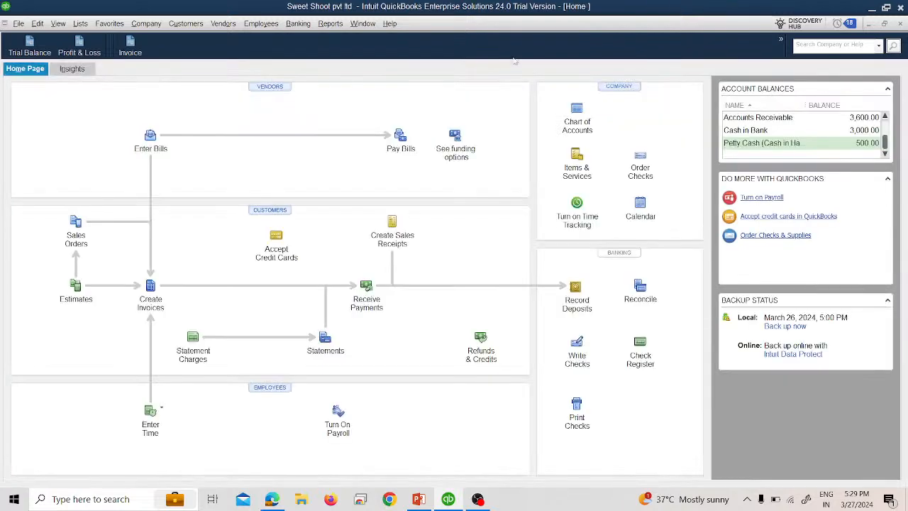
{"action": "left_click", "coordinate": [306, 28]}
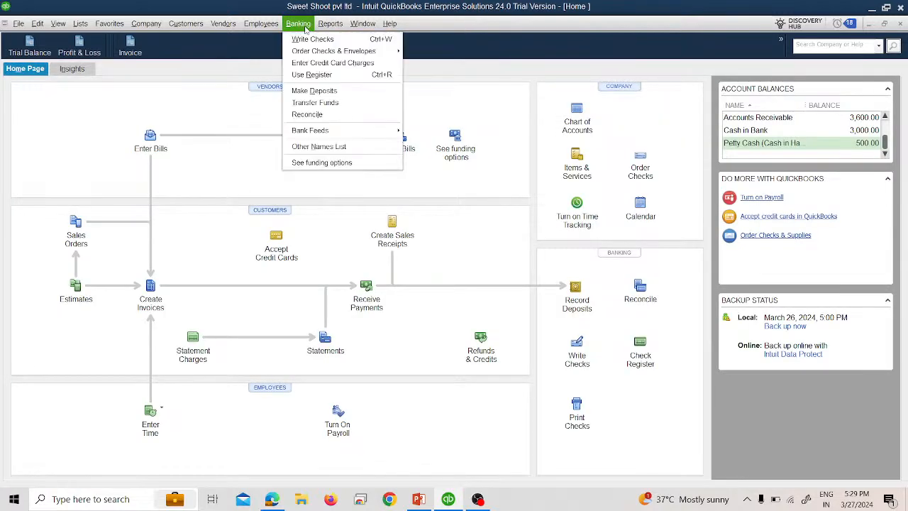
{"action": "left_click", "coordinate": [310, 40]}
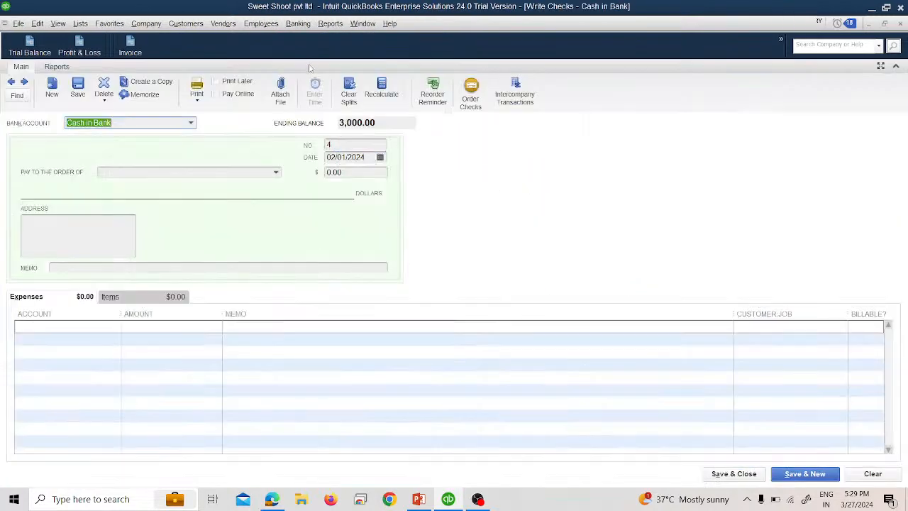
{"action": "left_click", "coordinate": [188, 127]}
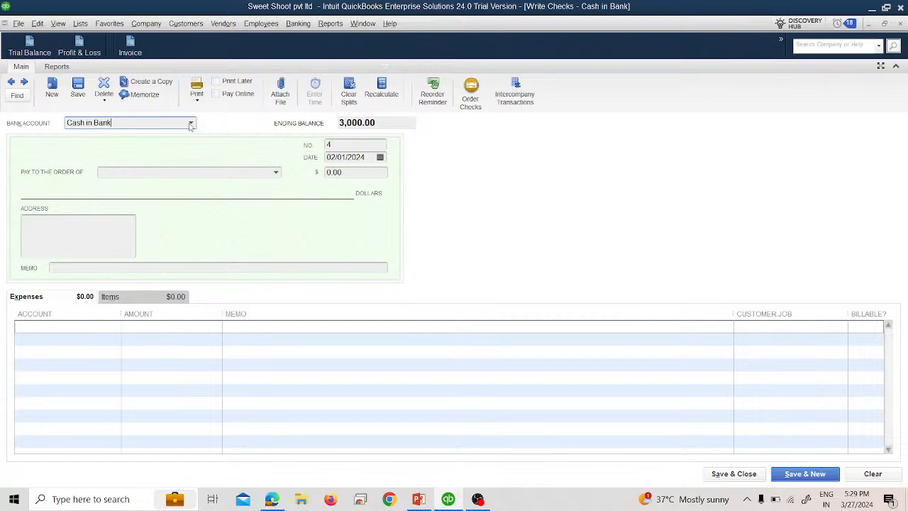
{"action": "left_click", "coordinate": [190, 125]}
{"action": "left_click", "coordinate": [171, 176]}
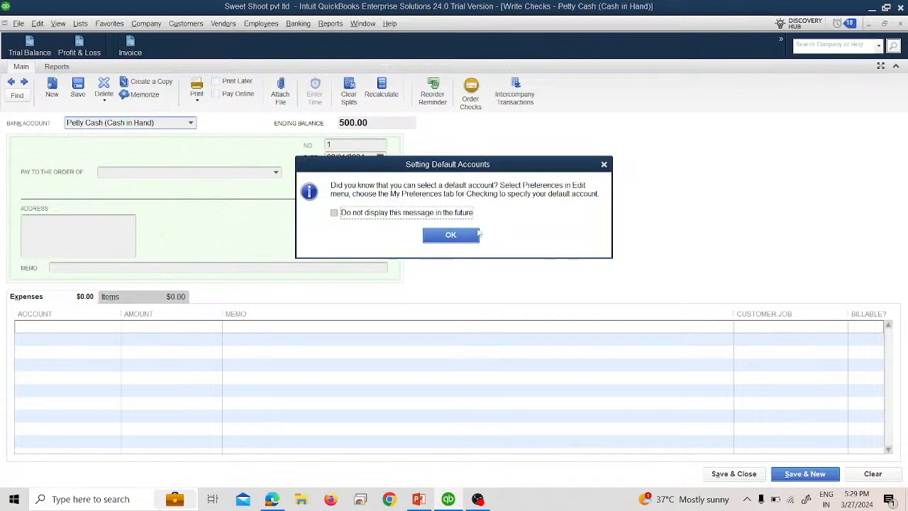
{"action": "left_click", "coordinate": [454, 236]}
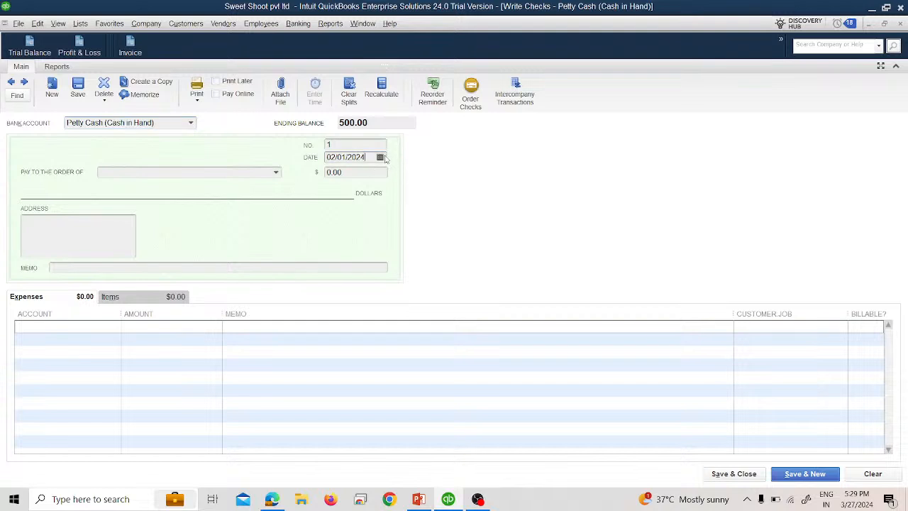
Step: Date the check 02/02/2024, pick the vendor as payee, and choose to write the check instead of going to Pay Bills
{"action": "left_click", "coordinate": [382, 158]}
{"action": "left_click", "coordinate": [405, 211]}
{"action": "left_click", "coordinate": [276, 173]}
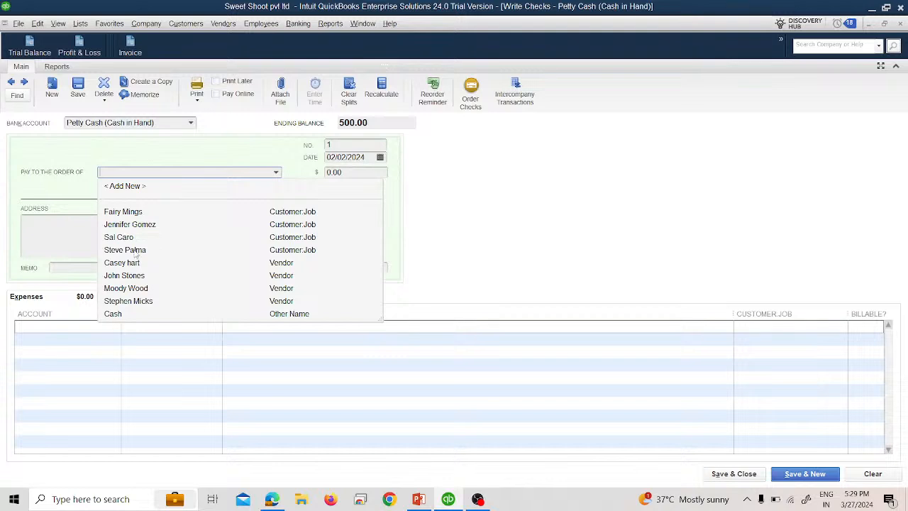
{"action": "left_click", "coordinate": [132, 300]}
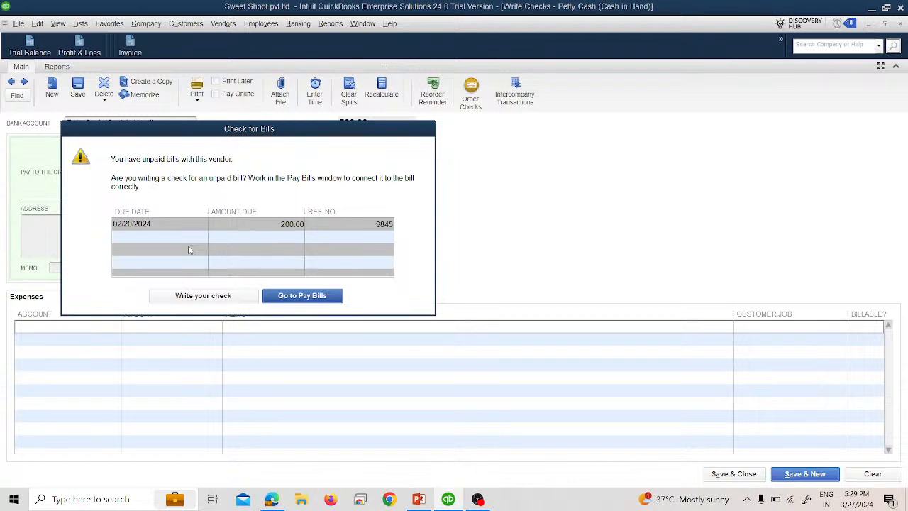
{"action": "left_click", "coordinate": [204, 298]}
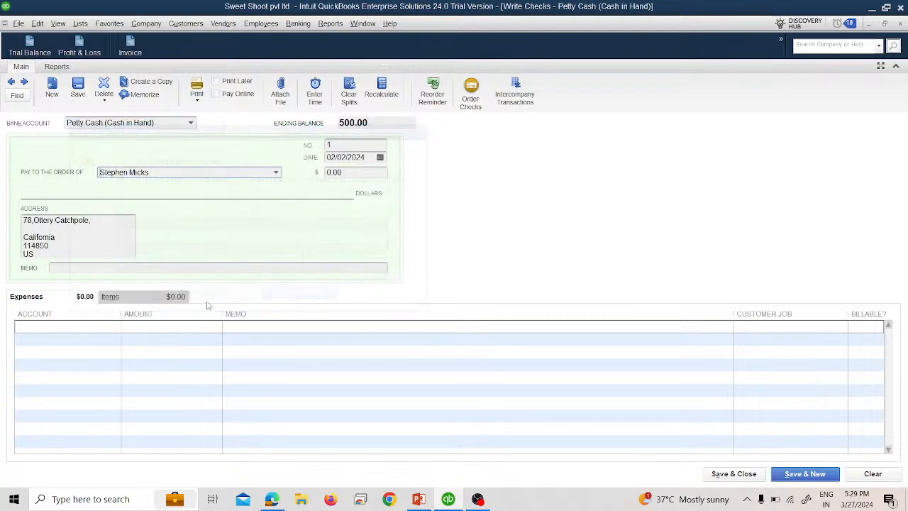
{"action": "left_click", "coordinate": [326, 173]}
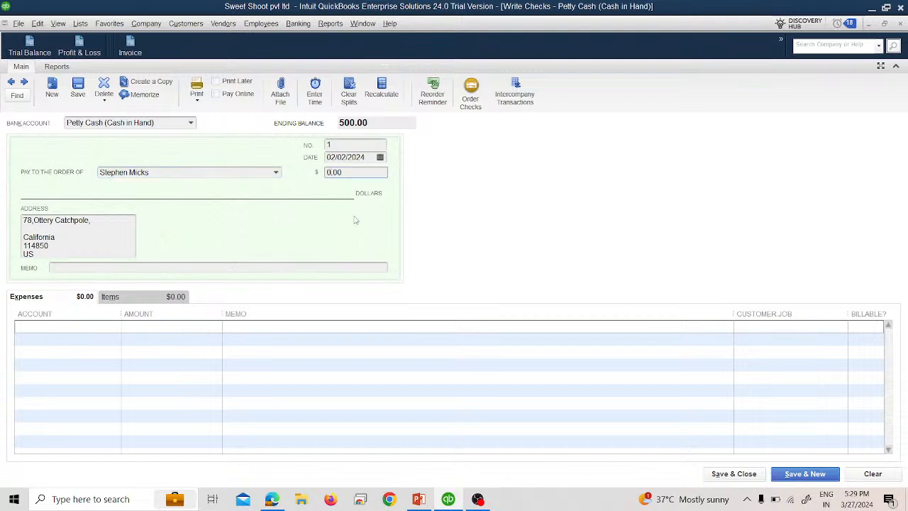
{"action": "key", "text": "shift+Tab"}
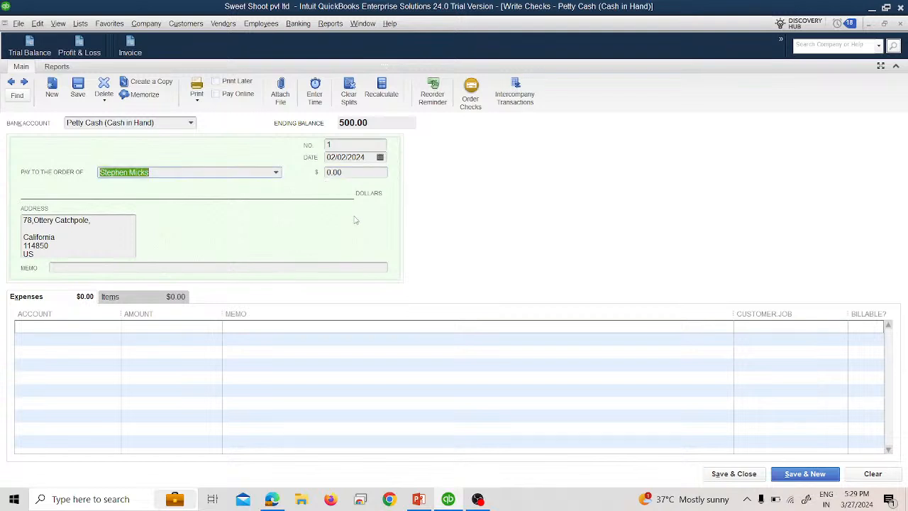
{"action": "left_click", "coordinate": [326, 176]}
{"action": "key", "text": "shift+Tab"}
{"action": "left_click", "coordinate": [328, 174]}
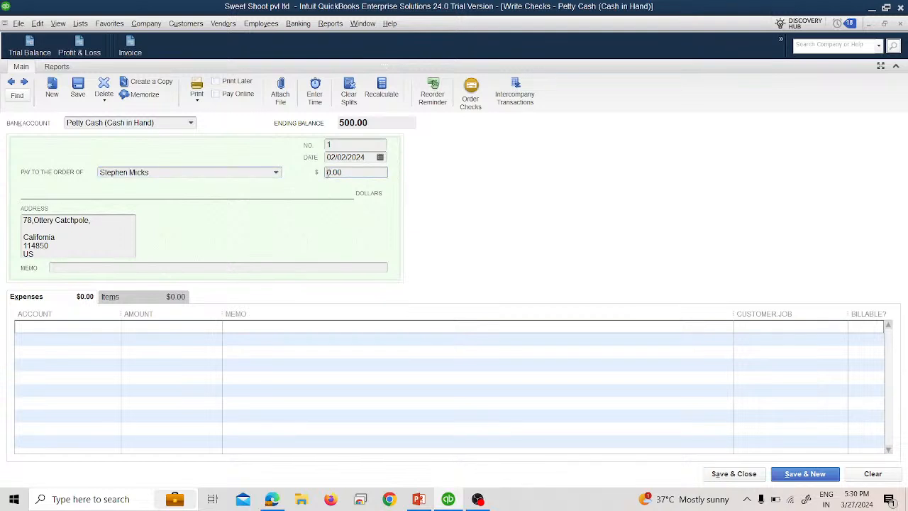
Step: Enter 80 as the check amount and set the check number to rcpt 987456
{"action": "type", "text": "8"}
{"action": "left_click", "coordinate": [337, 145]}
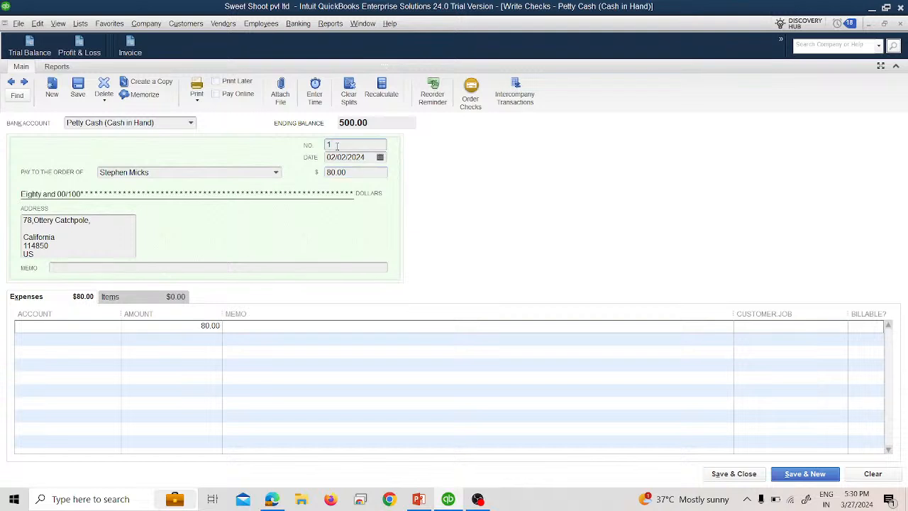
{"action": "key", "text": "plus"}
{"action": "key", "text": "BackSpace"}
{"action": "type", "text": "rcpt"}
{"action": "type", "text": " 12"}
{"action": "key", "text": "BackSpace"}
{"action": "key", "text": "BackSpace"}
{"action": "key", "text": "BackSpace"}
{"action": "type", "text": "987456"}
{"action": "key", "text": "Tab"}
{"action": "key", "text": "Tab"}
{"action": "key", "text": "Tab"}
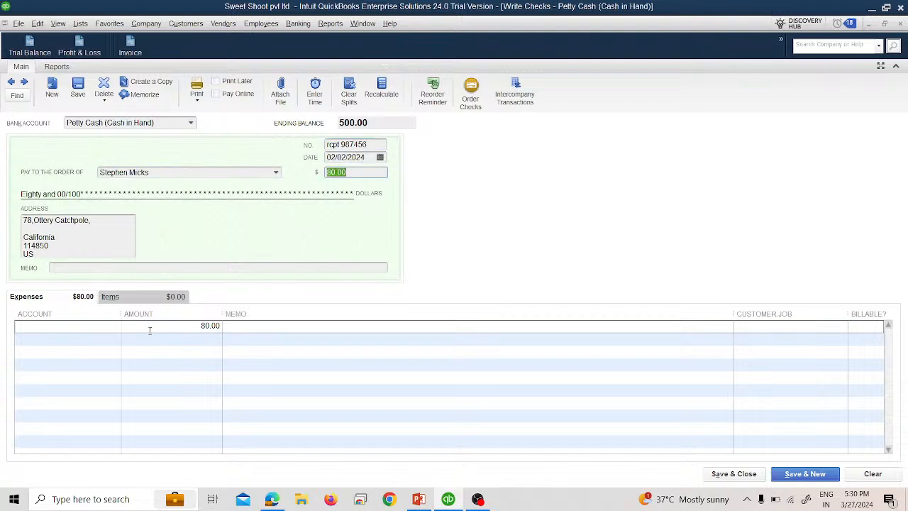
Step: Charge the expense line to Telephone Expenses and save and close the check
{"action": "left_click", "coordinate": [113, 329]}
{"action": "left_click", "coordinate": [114, 329]}
{"action": "left_click", "coordinate": [60, 298]}
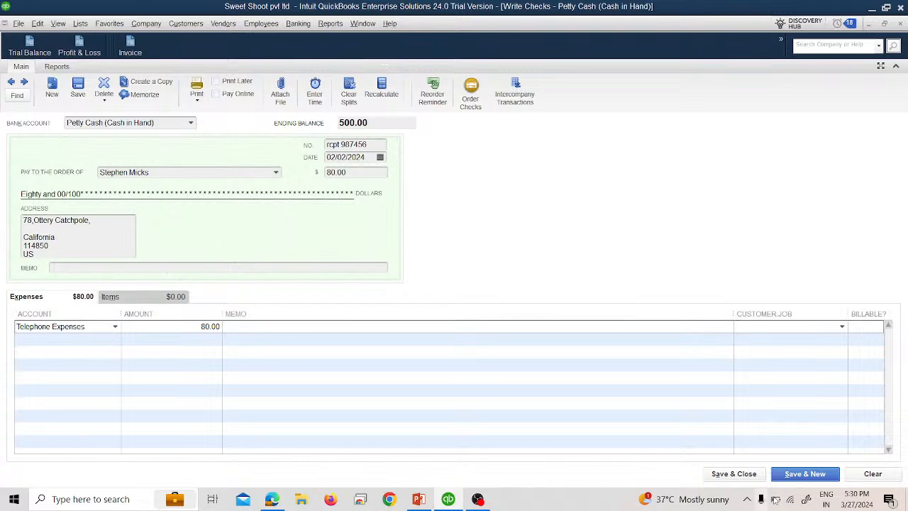
{"action": "left_click", "coordinate": [740, 475]}
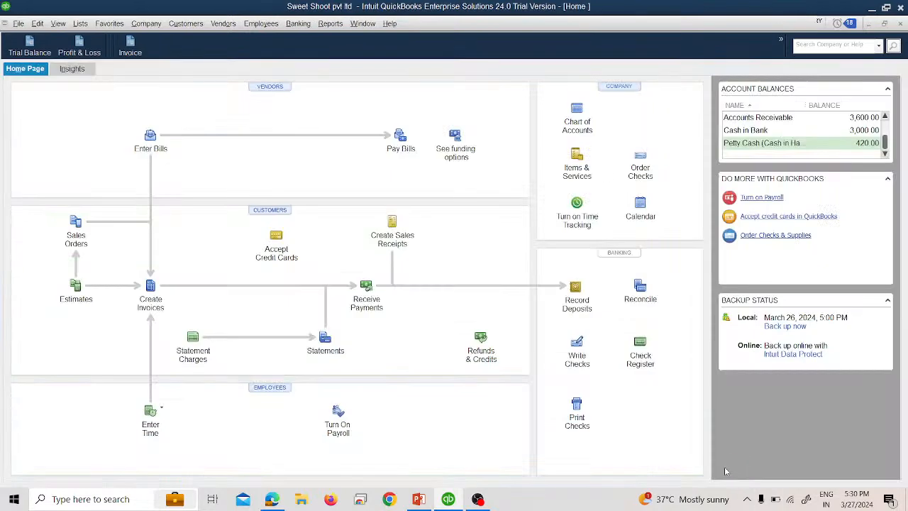
Step: Open the Trial Balance report, then start a new check drawn on Petty Cash (Cash in Hand)
{"action": "left_click", "coordinate": [43, 45]}
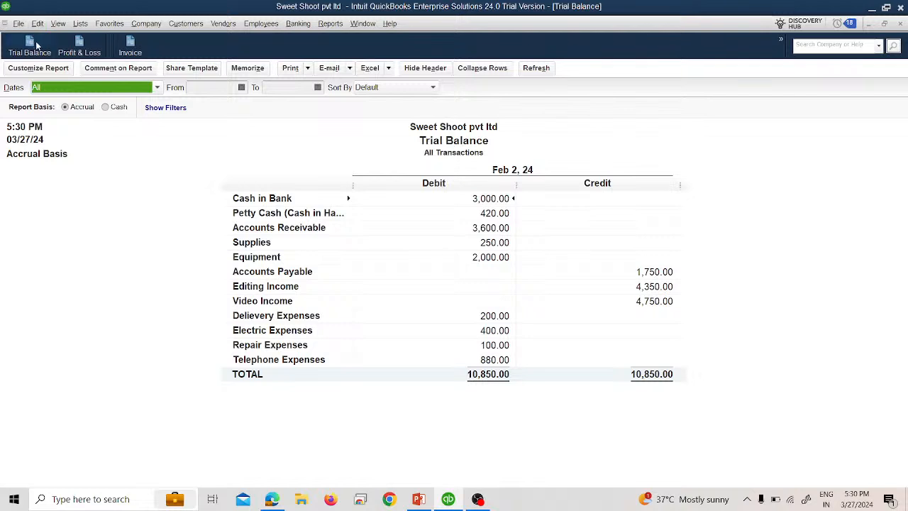
{"action": "left_click", "coordinate": [298, 23]}
{"action": "left_click", "coordinate": [316, 38]}
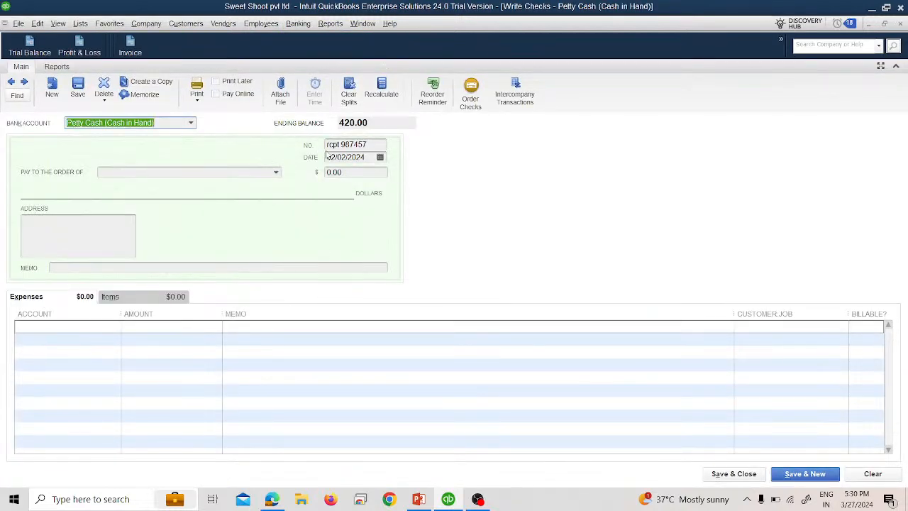
Step: Set the check number to rcpt 321456 and the date to 02/03/2024
{"action": "left_click_drag", "start_coordinate": [354, 144], "coordinate": [324, 156]}
{"action": "left_click", "coordinate": [373, 143]}
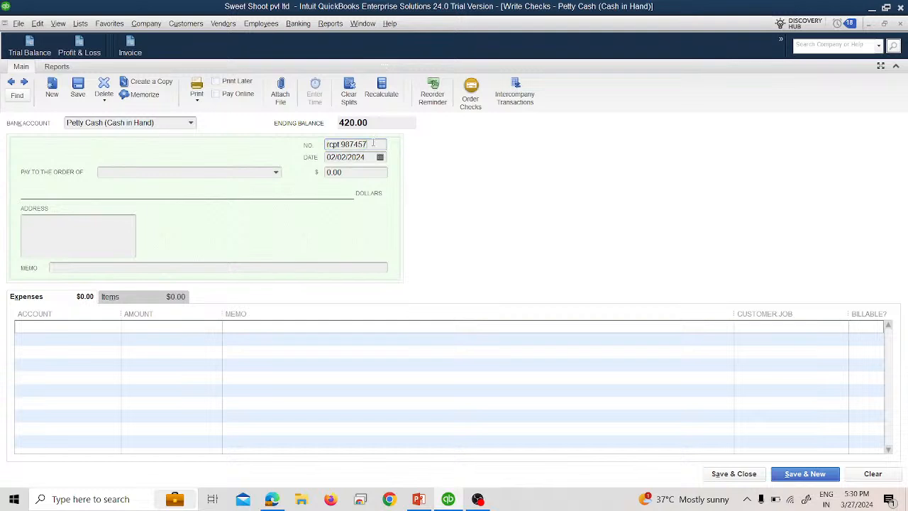
{"action": "key", "text": "BackSpace"}
{"action": "key", "text": "BackSpace"}
{"action": "key", "text": "BackSpace"}
{"action": "key", "text": "BackSpace"}
{"action": "key", "text": "BackSpace"}
{"action": "key", "text": "BackSpace"}
{"action": "type", "text": "321456"}
{"action": "left_click", "coordinate": [381, 156]}
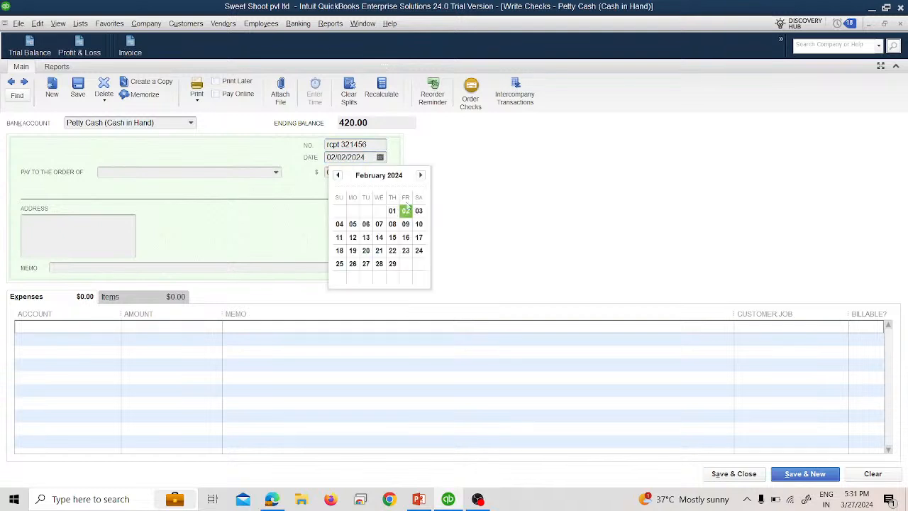
{"action": "left_click", "coordinate": [415, 210]}
Step: Select the first vendor in the payee list and choose to write the check instead of going to Pay Bills
{"action": "left_click", "coordinate": [276, 172]}
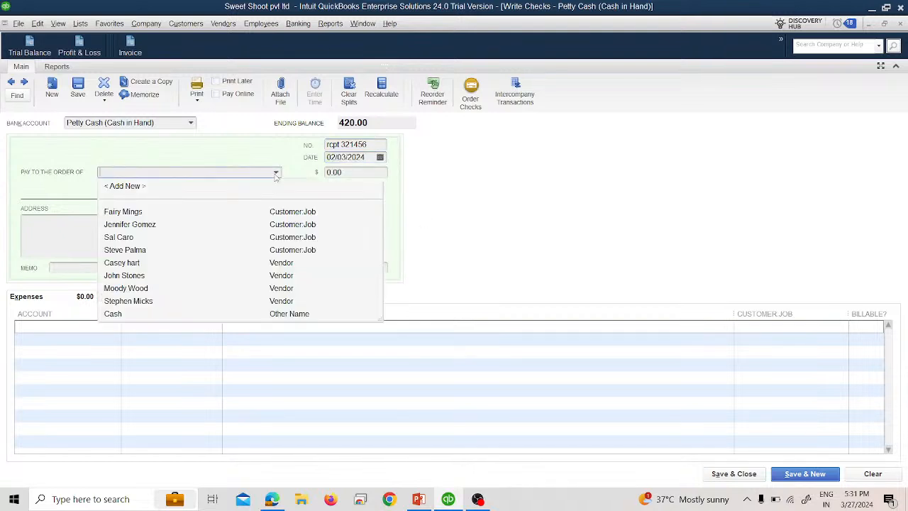
{"action": "left_click", "coordinate": [154, 267]}
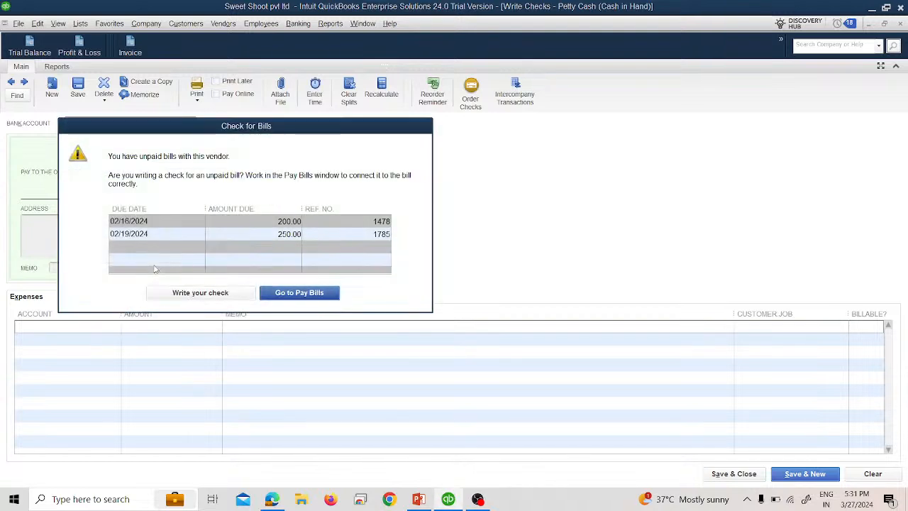
{"action": "left_click", "coordinate": [194, 291]}
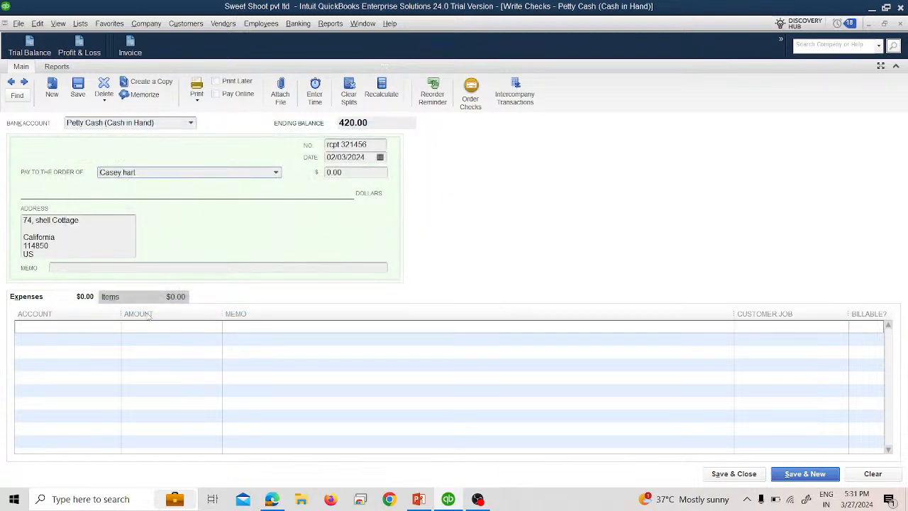
Step: Set the check amount to 120
{"action": "left_click", "coordinate": [326, 177]}
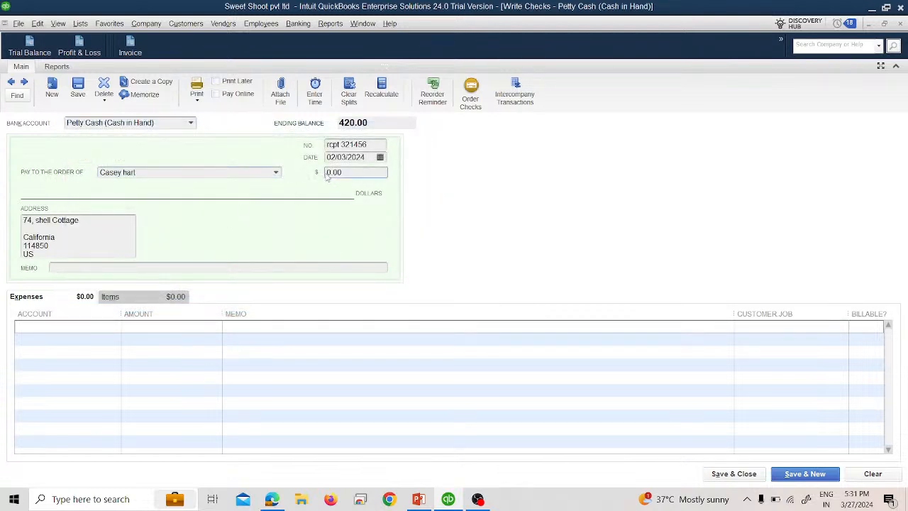
{"action": "type", "text": "12"}
{"action": "key", "text": "Tab"}
Step: Charge the expense line to the Equipment account and save and close the check
{"action": "left_click", "coordinate": [96, 329]}
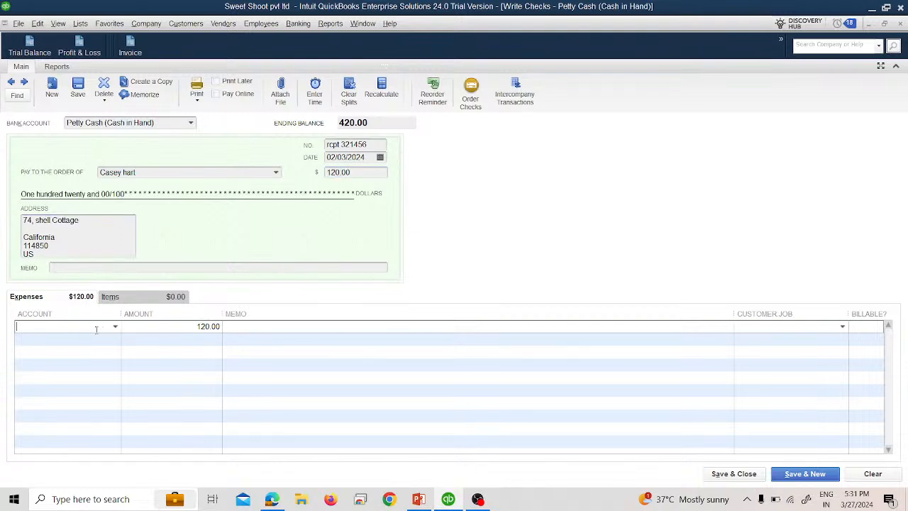
{"action": "left_click", "coordinate": [115, 327]}
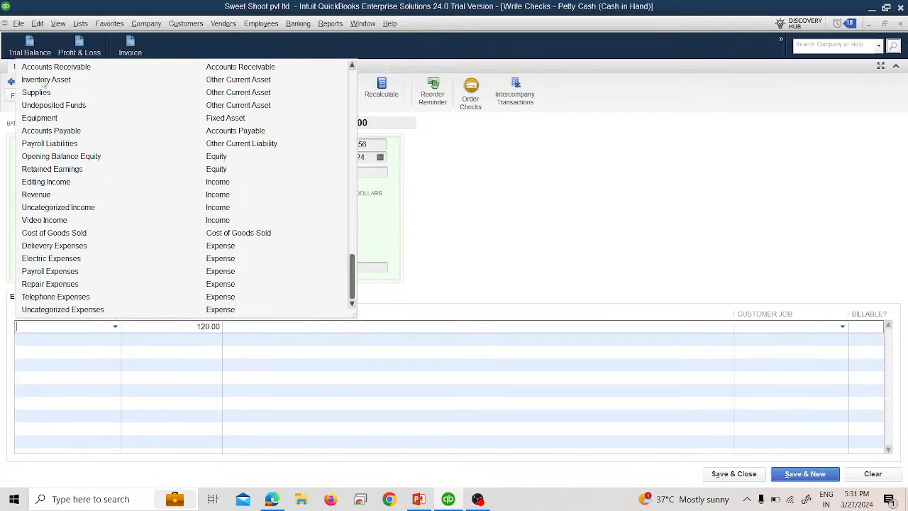
{"action": "left_click", "coordinate": [53, 118]}
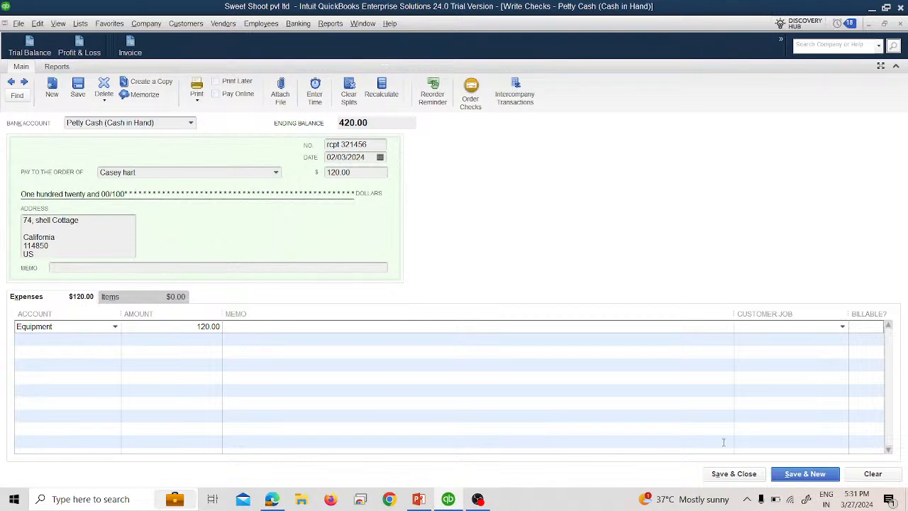
{"action": "left_click", "coordinate": [734, 474]}
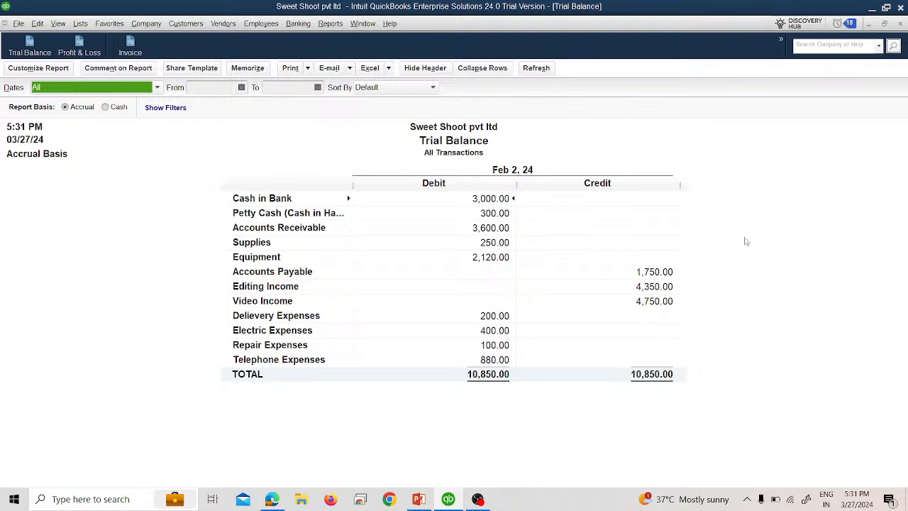
Step: Close the Trial Balance and start a new check drawn on the Cash in Bank account
{"action": "left_click", "coordinate": [899, 24]}
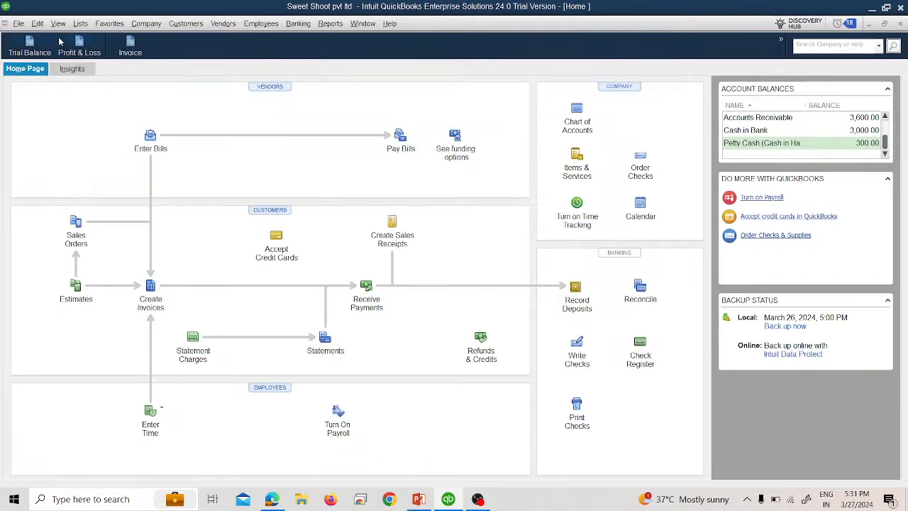
{"action": "left_click", "coordinate": [298, 23]}
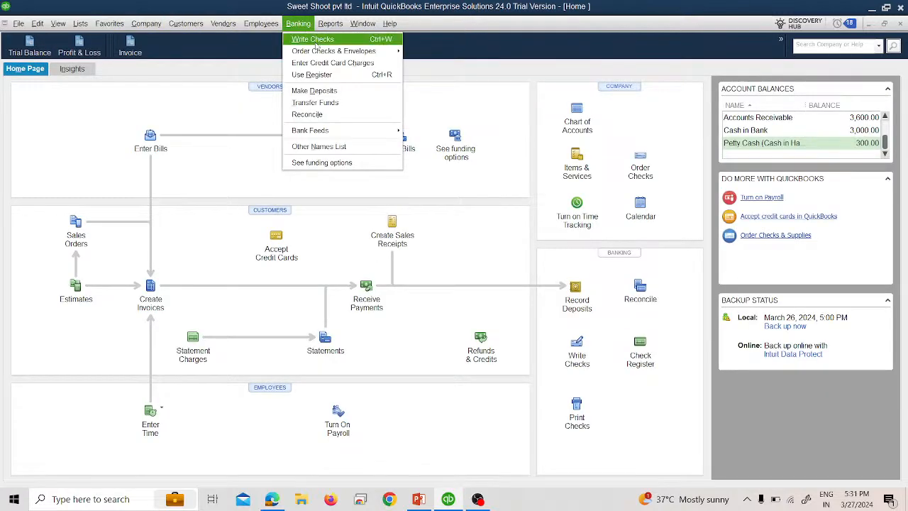
{"action": "left_click", "coordinate": [313, 38]}
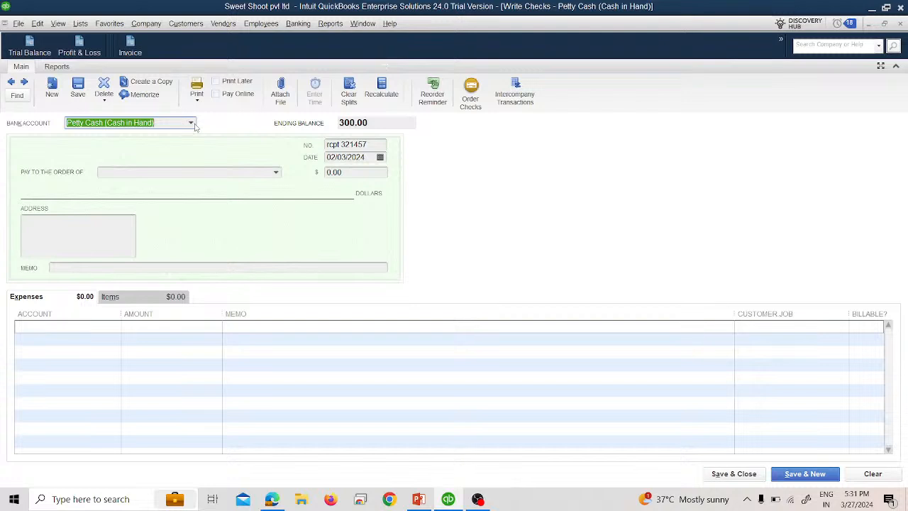
{"action": "left_click", "coordinate": [191, 123]}
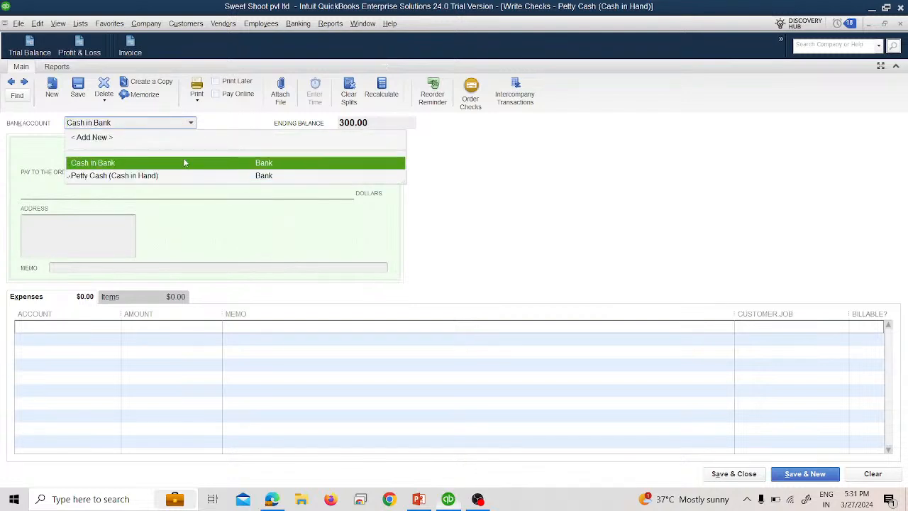
{"action": "left_click", "coordinate": [183, 158]}
{"action": "left_click", "coordinate": [450, 234]}
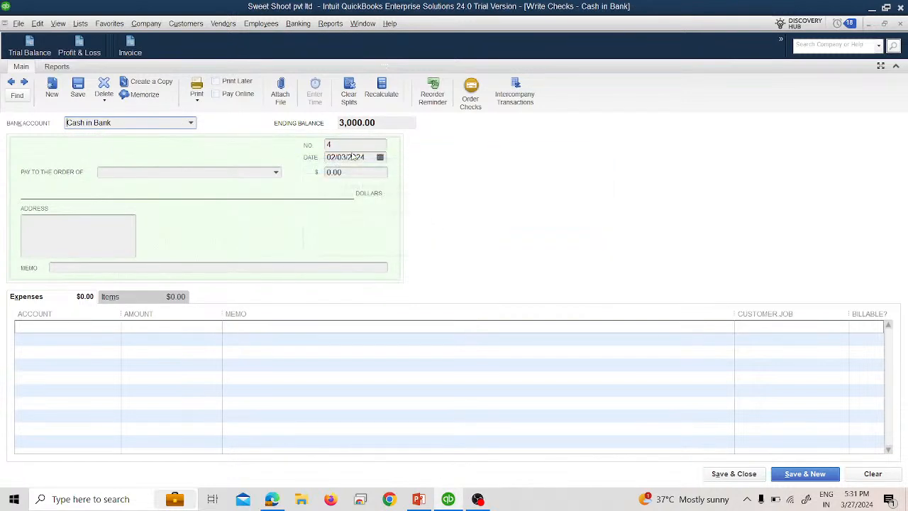
Step: Set the check number to Atm 654789 and the date to 02/04/2024
{"action": "left_click", "coordinate": [341, 145]}
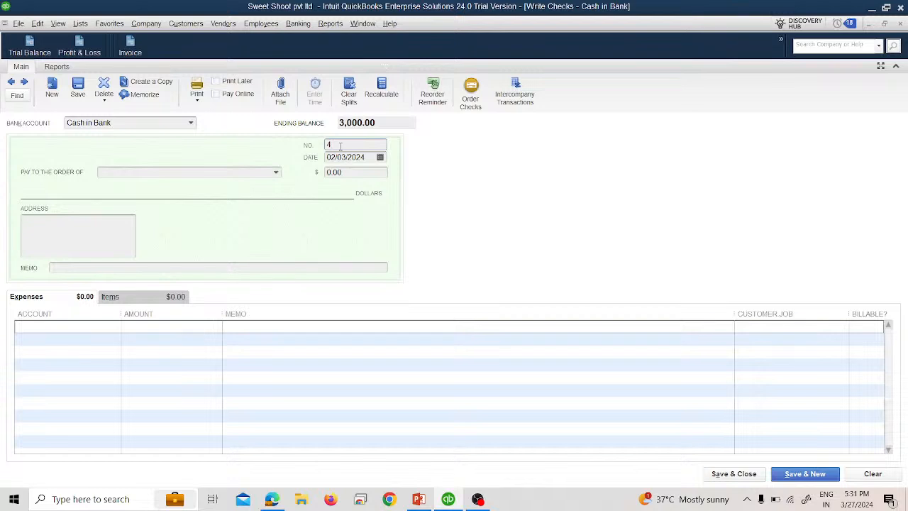
{"action": "key", "text": "BackSpace"}
{"action": "type", "text": "Atm 654789"}
{"action": "left_click", "coordinate": [381, 156]}
{"action": "left_click", "coordinate": [339, 224]}
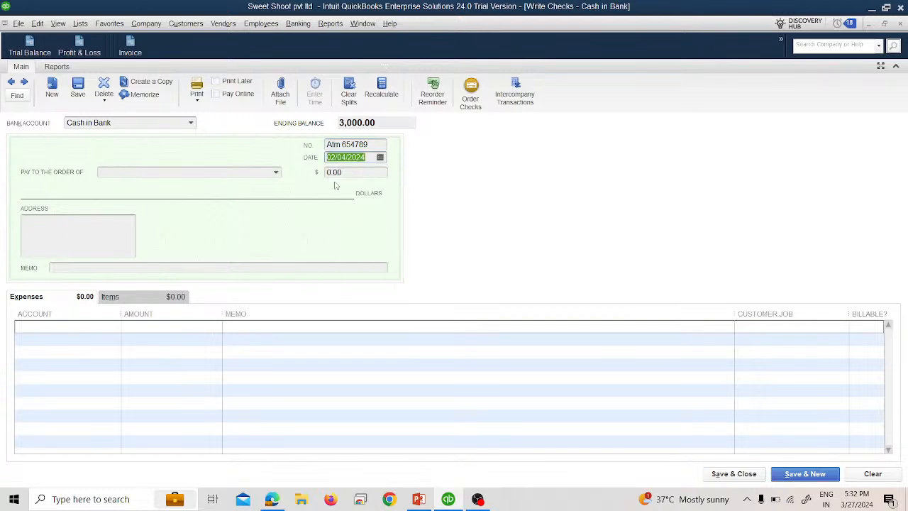
Step: Set the check amount to 200 and choose Cash as the payee
{"action": "left_click", "coordinate": [333, 172]}
{"action": "type", "text": "200"}
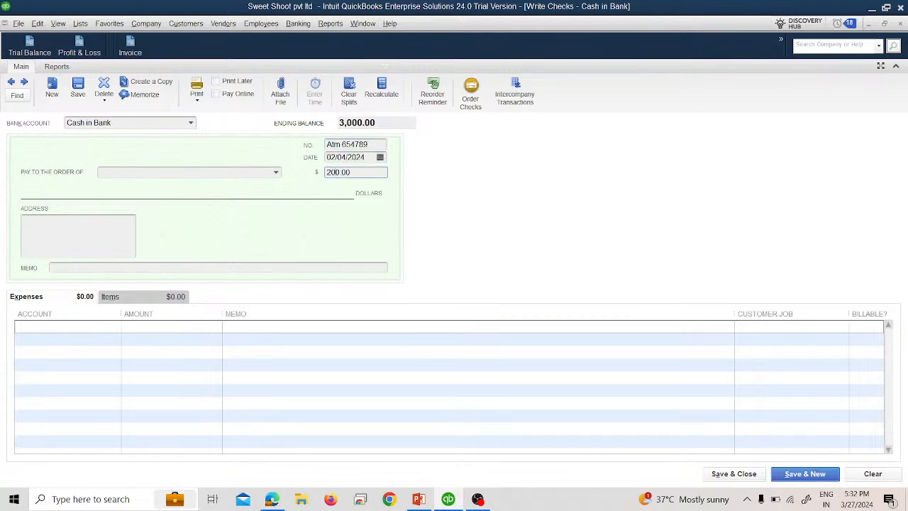
{"action": "left_click", "coordinate": [276, 173]}
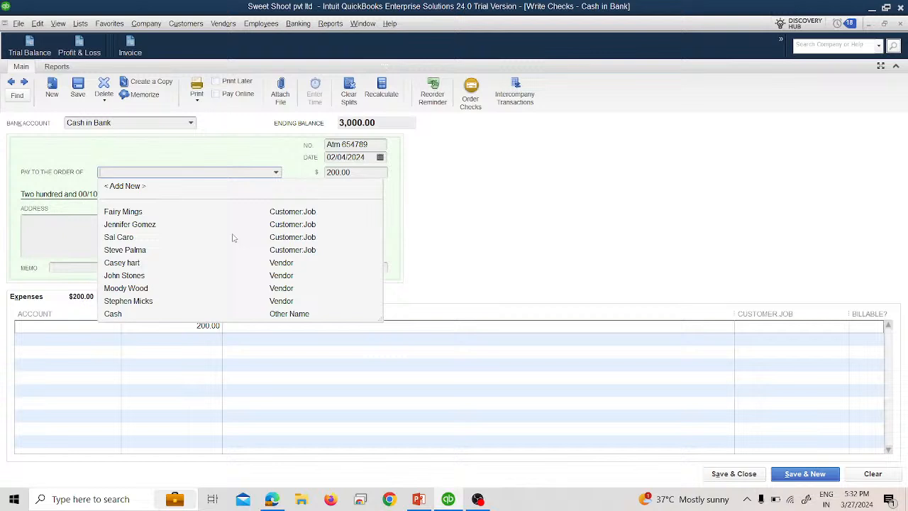
{"action": "left_click", "coordinate": [163, 313]}
Step: Assign the expense line to Petty Cash (Cash in Hand) and save and close the check
{"action": "left_click", "coordinate": [115, 328]}
{"action": "left_click", "coordinate": [115, 326]}
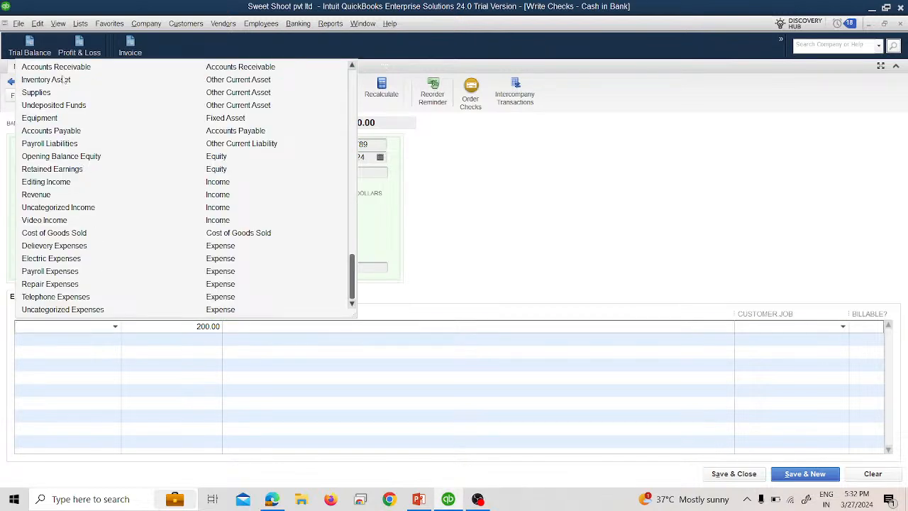
{"action": "scroll", "coordinate": [61, 143], "scroll_direction": "up", "scroll_amount": 2}
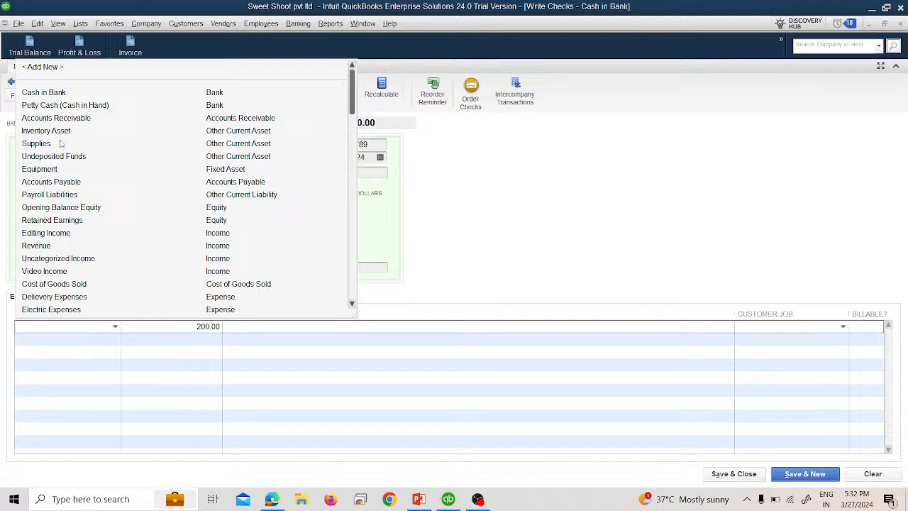
{"action": "left_click", "coordinate": [73, 106]}
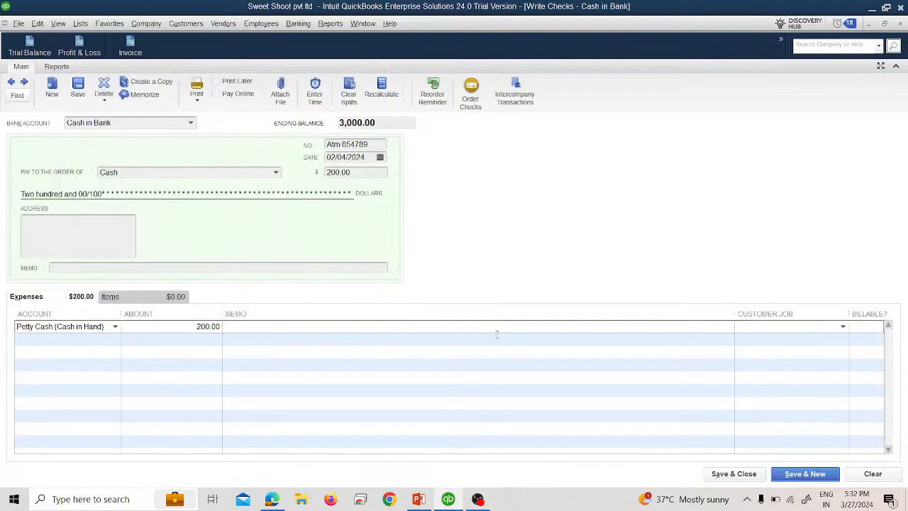
{"action": "left_click", "coordinate": [733, 474]}
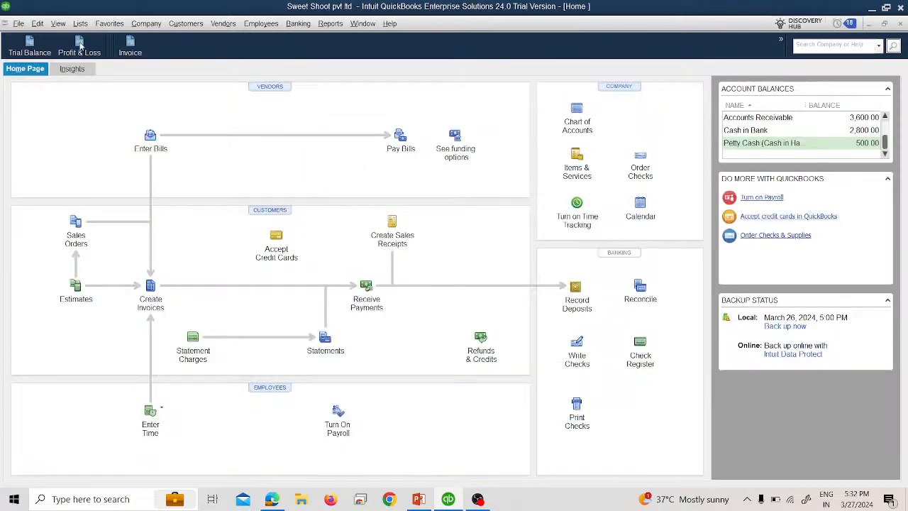
Step: Open the Trial Balance report to review the updated account balances
{"action": "left_click", "coordinate": [29, 45]}
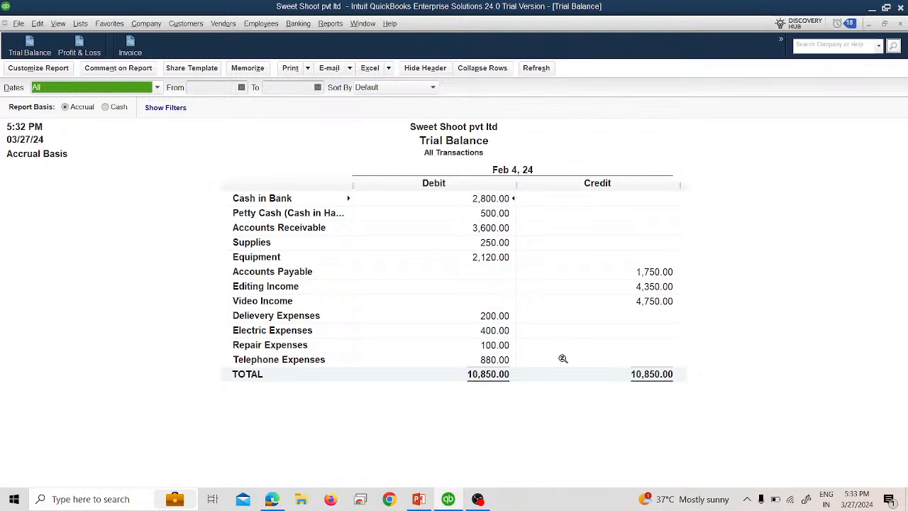
{"action": "left_click", "coordinate": [477, 500]}
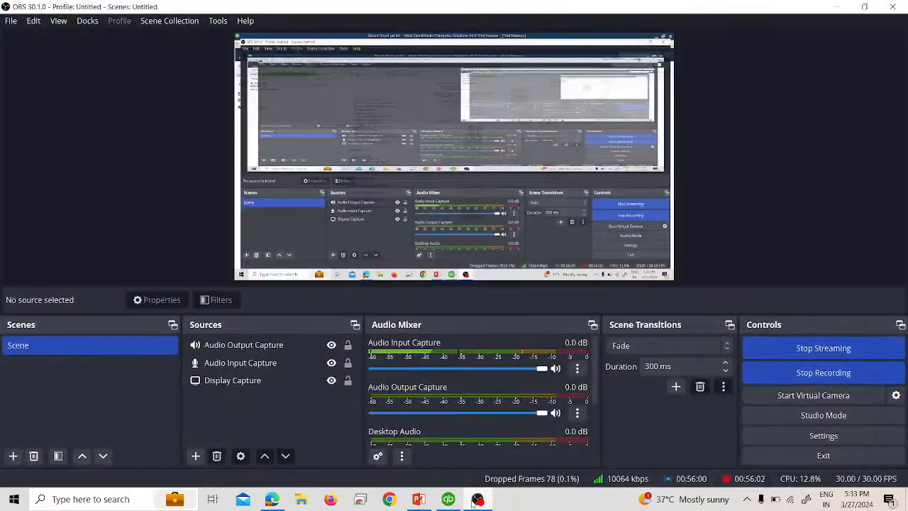
{"action": "left_click", "coordinate": [272, 499]}
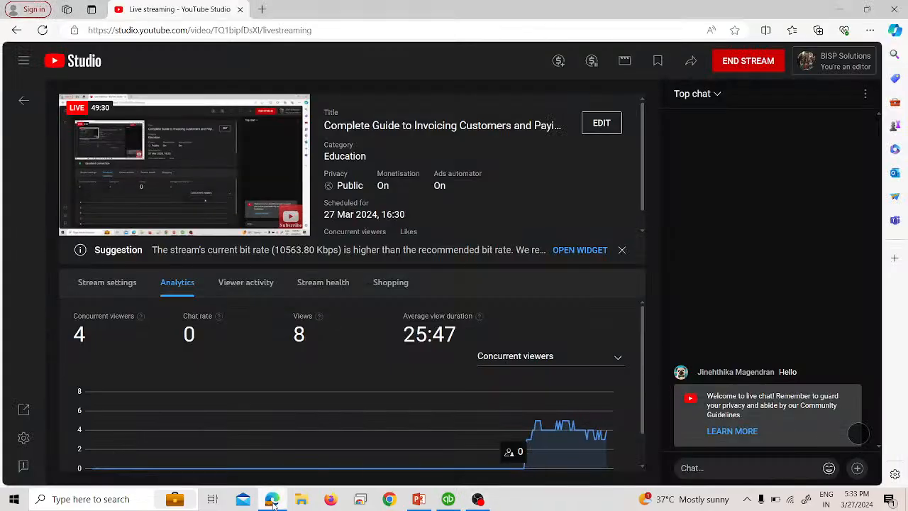
{"action": "left_click", "coordinate": [754, 67]}
{"action": "left_click", "coordinate": [547, 309]}
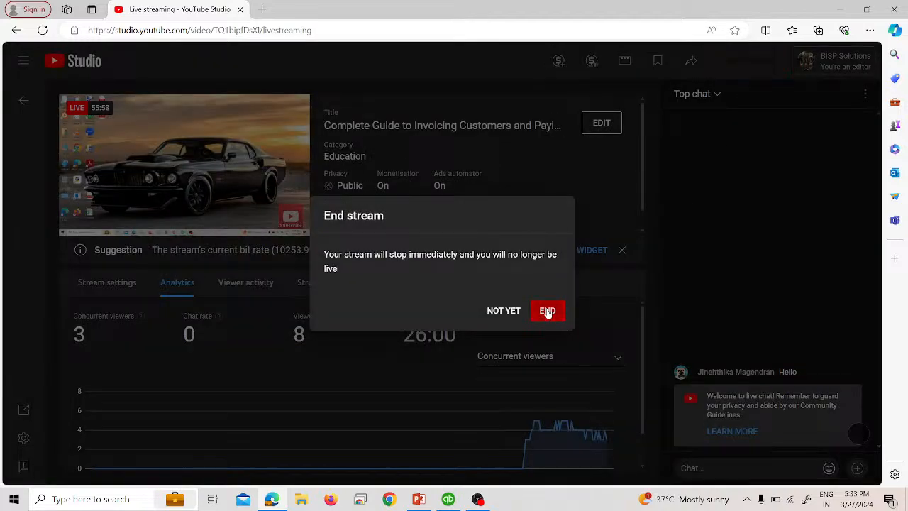